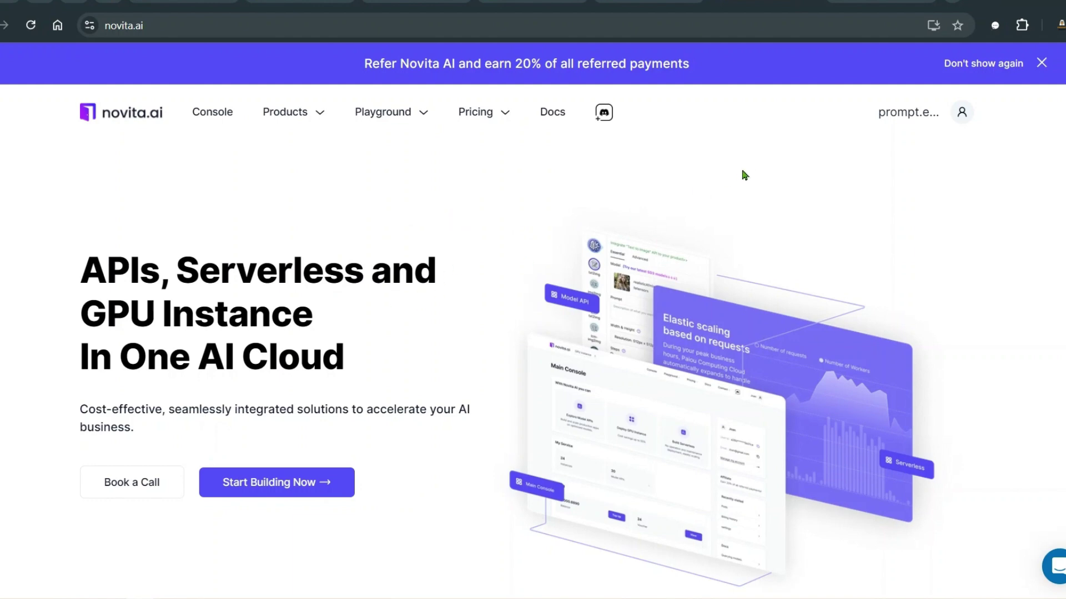
Step: Open the account's API key management page and copy the key named test1
left_click(962, 116)
mouse_move(962, 113)
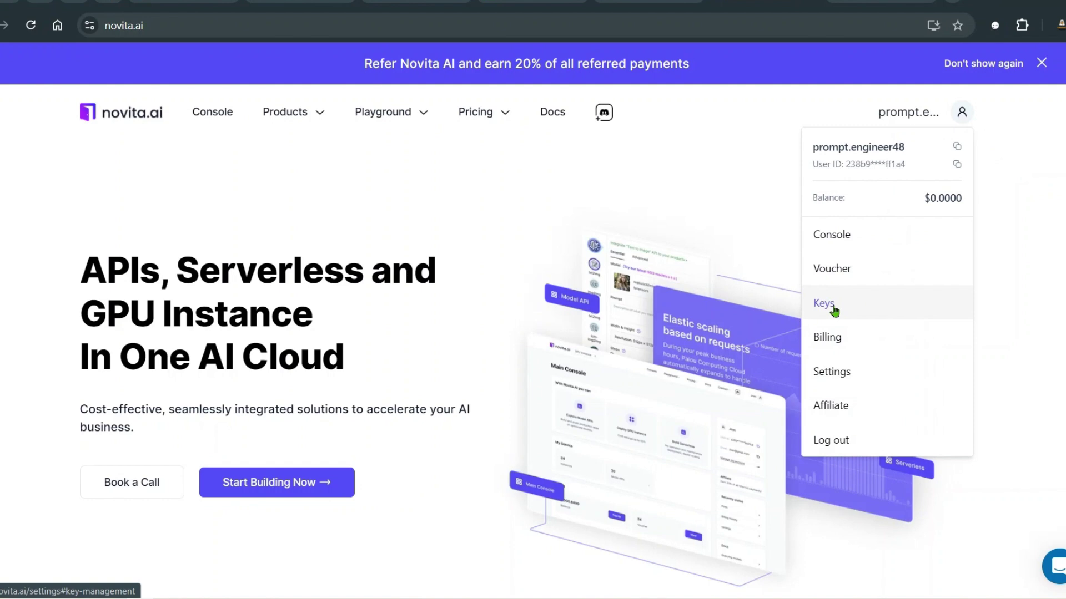
left_click(832, 310)
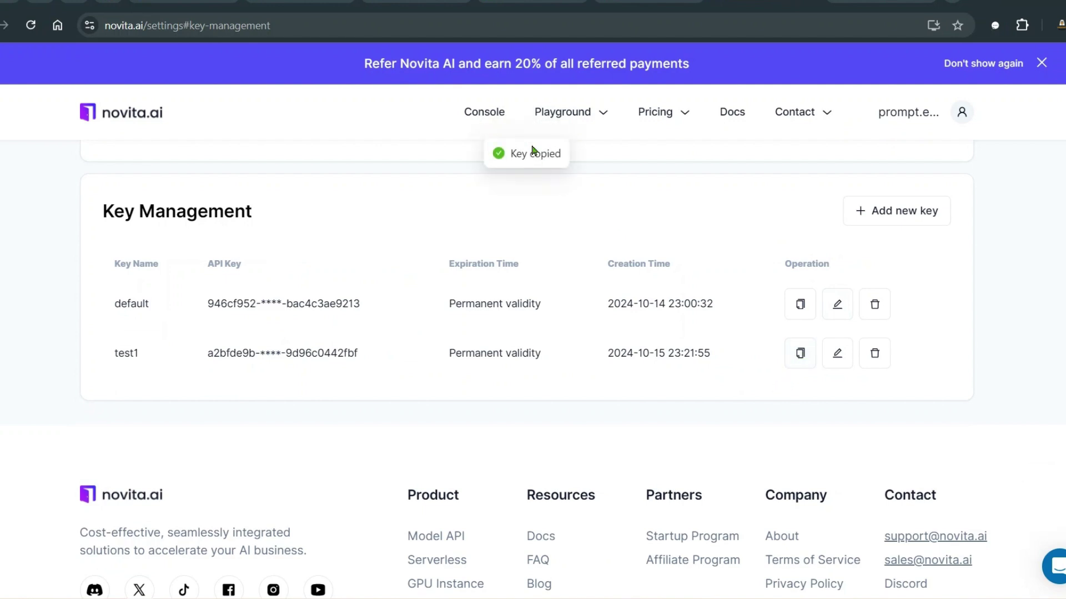
Step: Open the documentation in a new tab and go to the LLM API reference
scroll(704, 330, "down", 2)
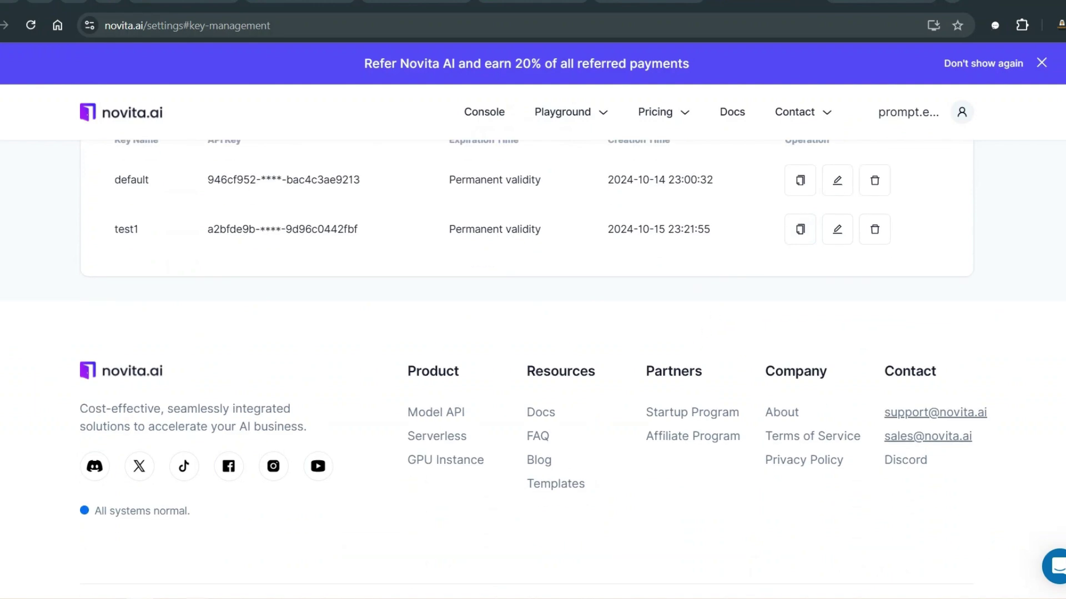
right_click(543, 412)
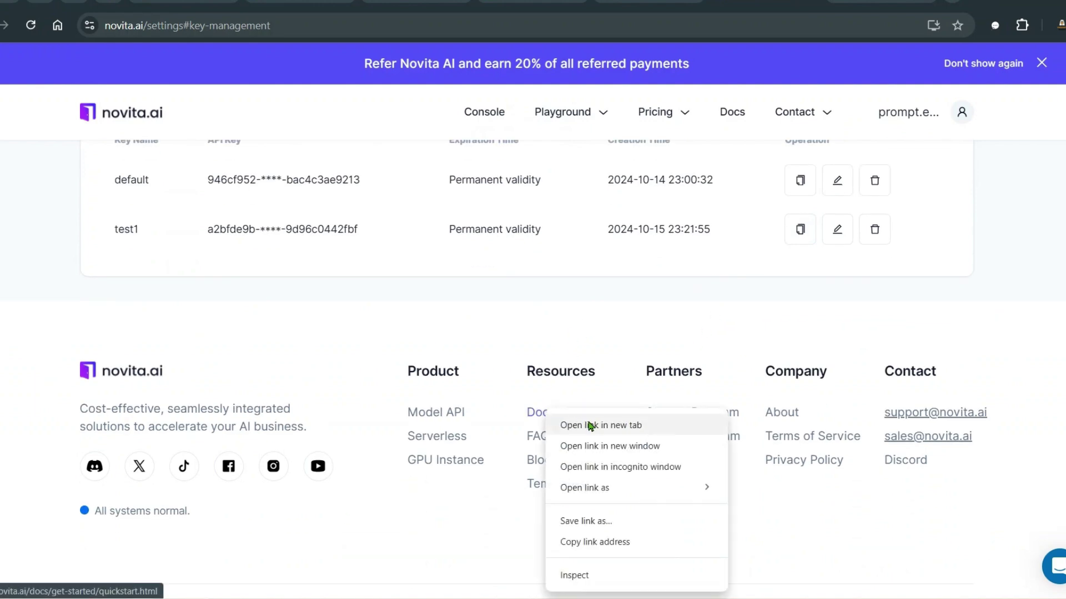
left_click(555, 422)
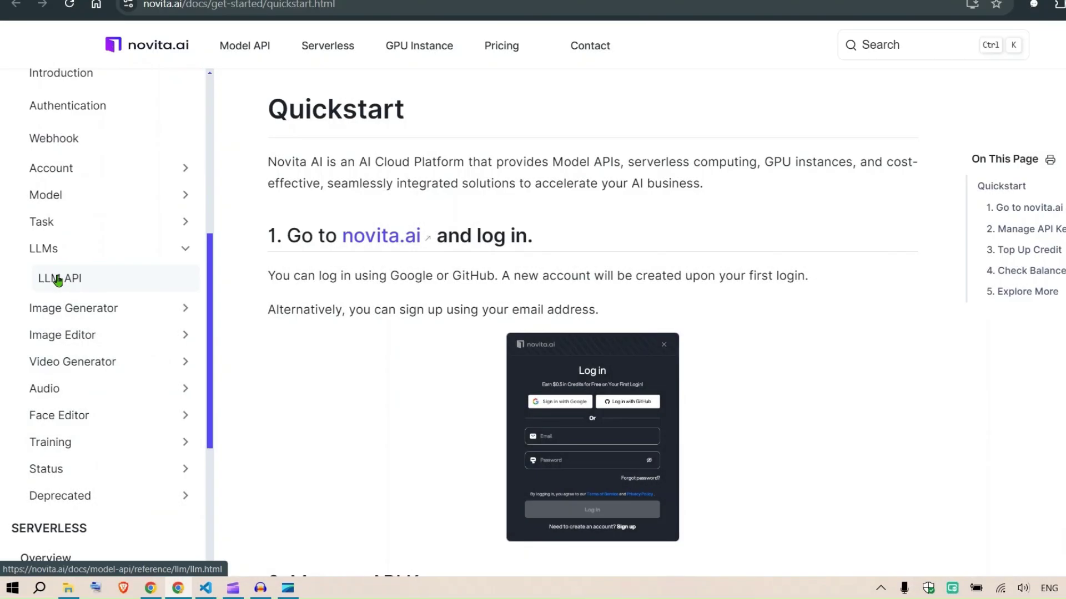
left_click(57, 279)
scroll(573, 292, "down", 3)
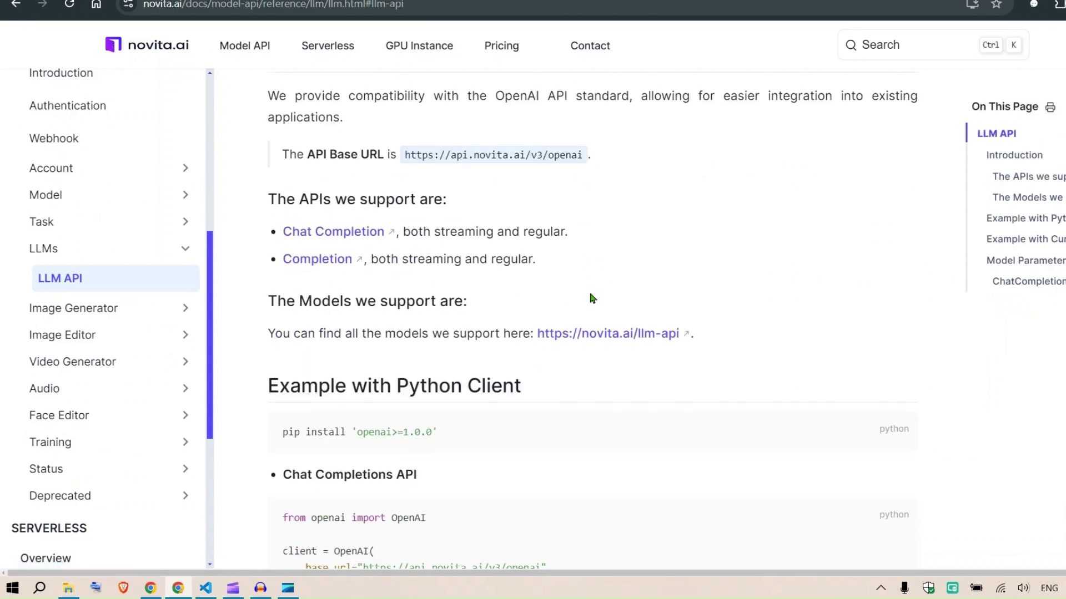
Step: Open the linked page of supported LLM models in a new tab and switch to it
right_click(623, 334)
left_click(639, 347)
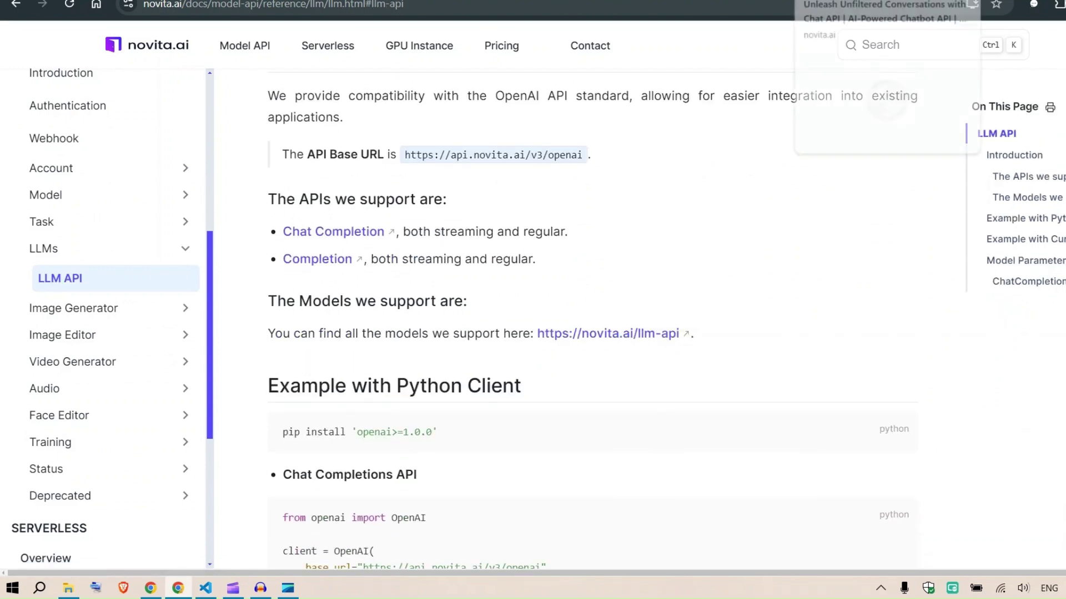
key("ctrl+Tab")
Step: Look through the featured models with their context sizes and token prices, down to the FAQ and back
scroll(699, 355, "down", 10)
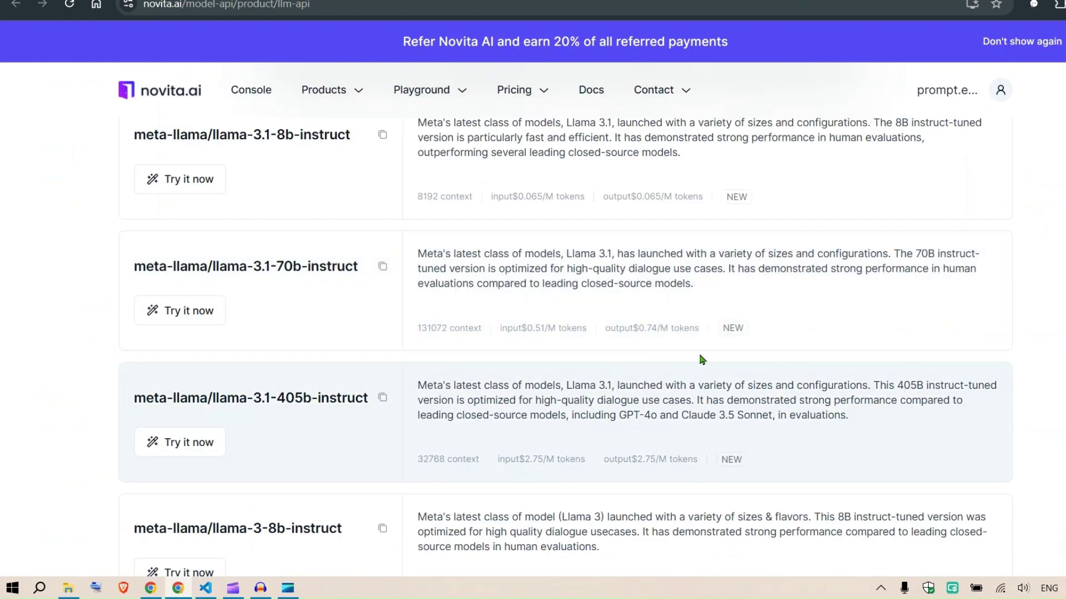
scroll(560, 387, "up", 6)
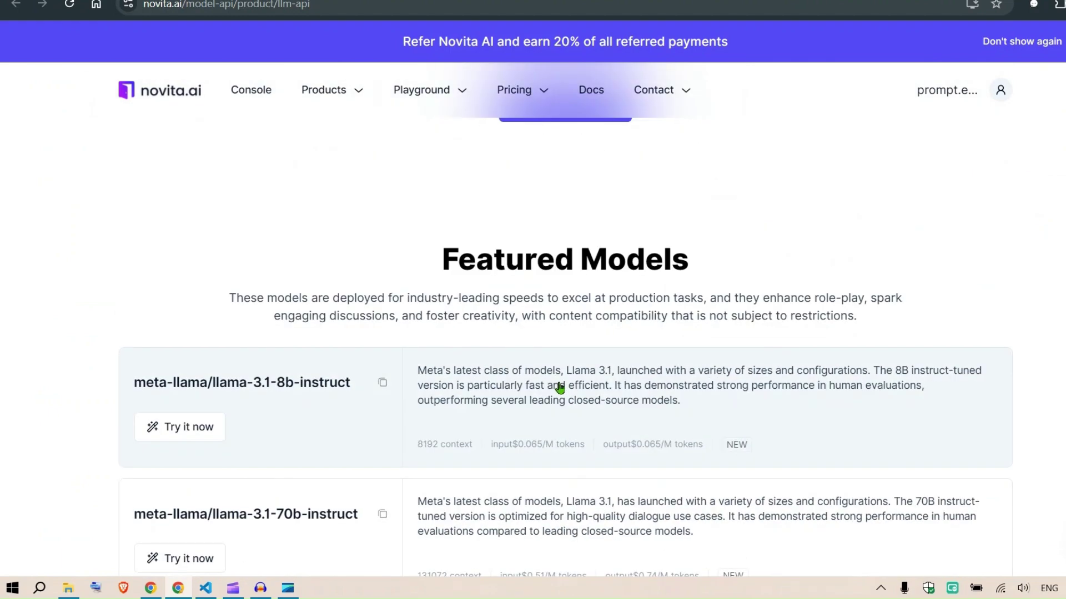
scroll(560, 387, "down", 2)
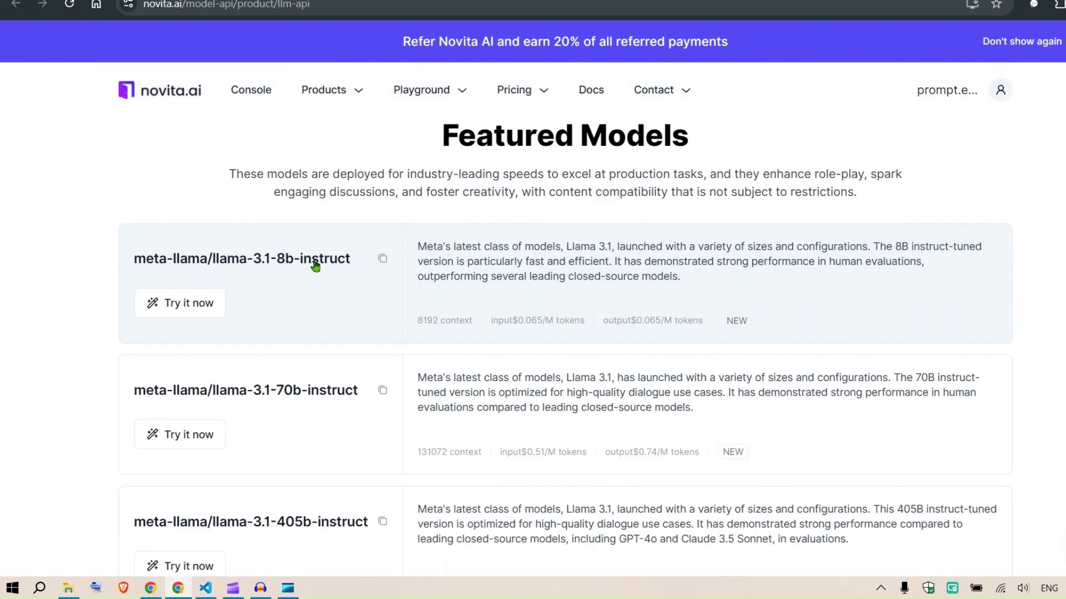
scroll(333, 333, "down", 2)
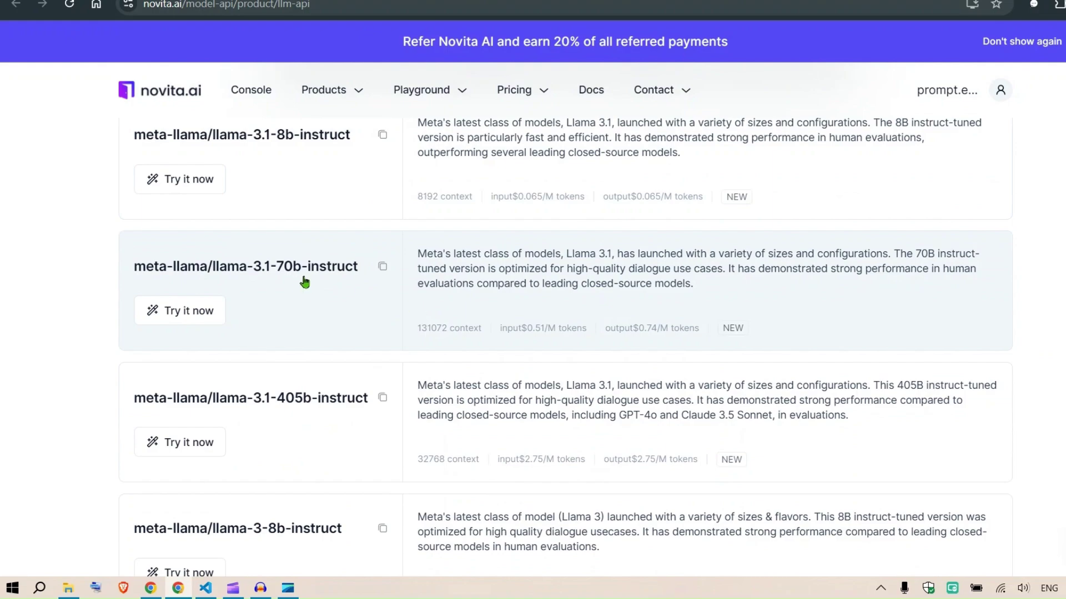
scroll(365, 291, "down", 11)
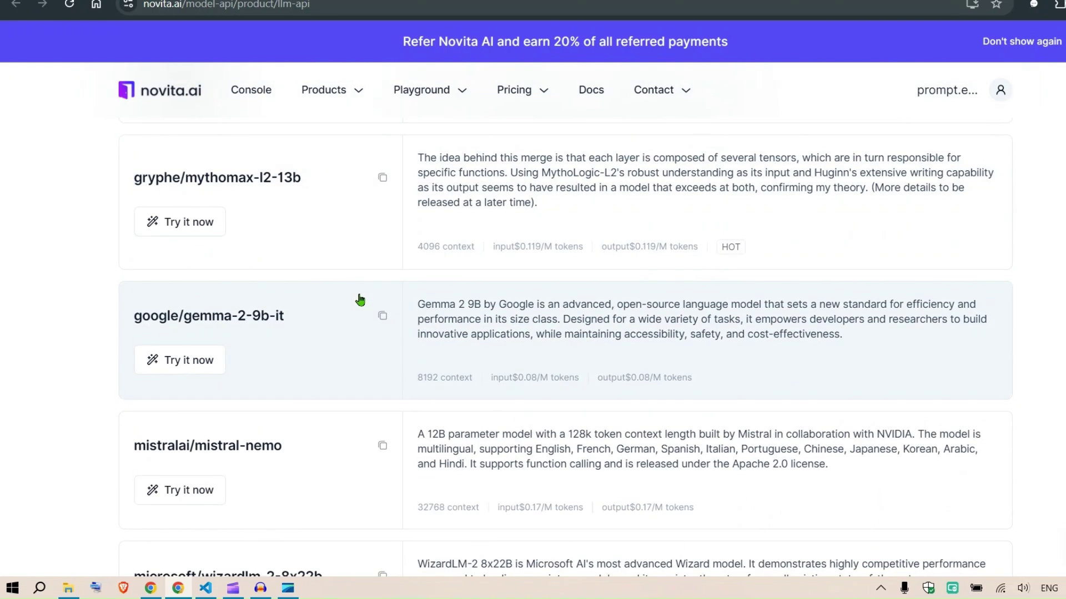
scroll(360, 300, "down", 20)
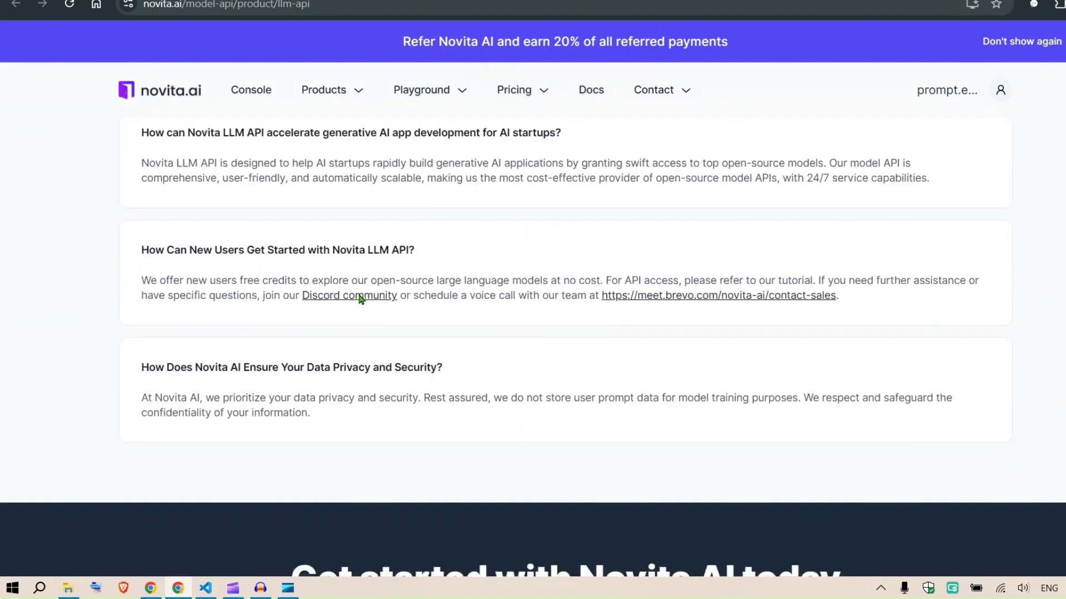
scroll(358, 296, "up", 15)
scroll(359, 295, "up", 15)
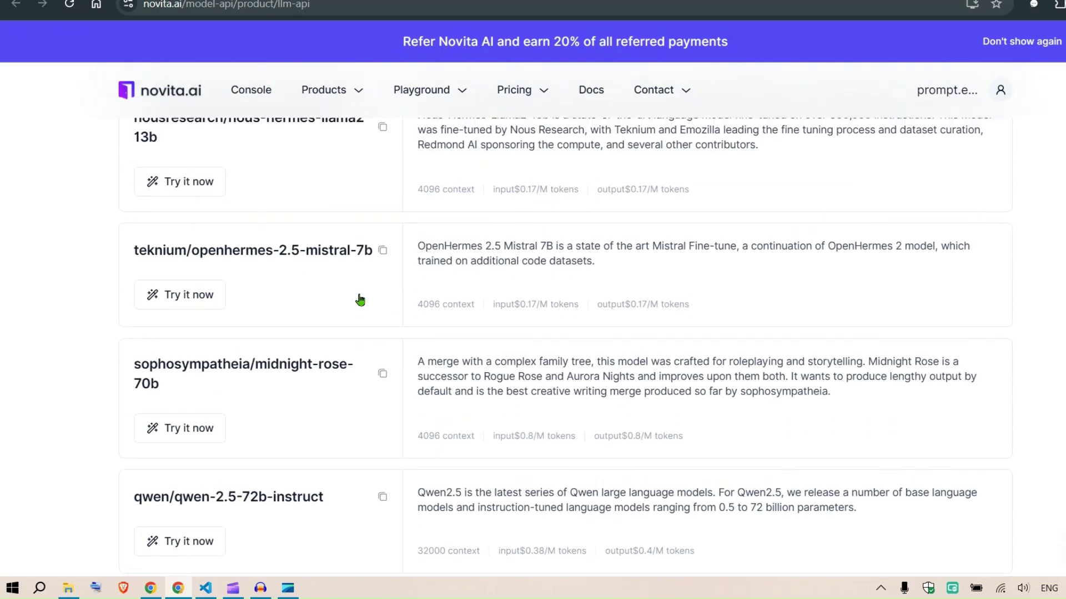
scroll(359, 300, "up", 15)
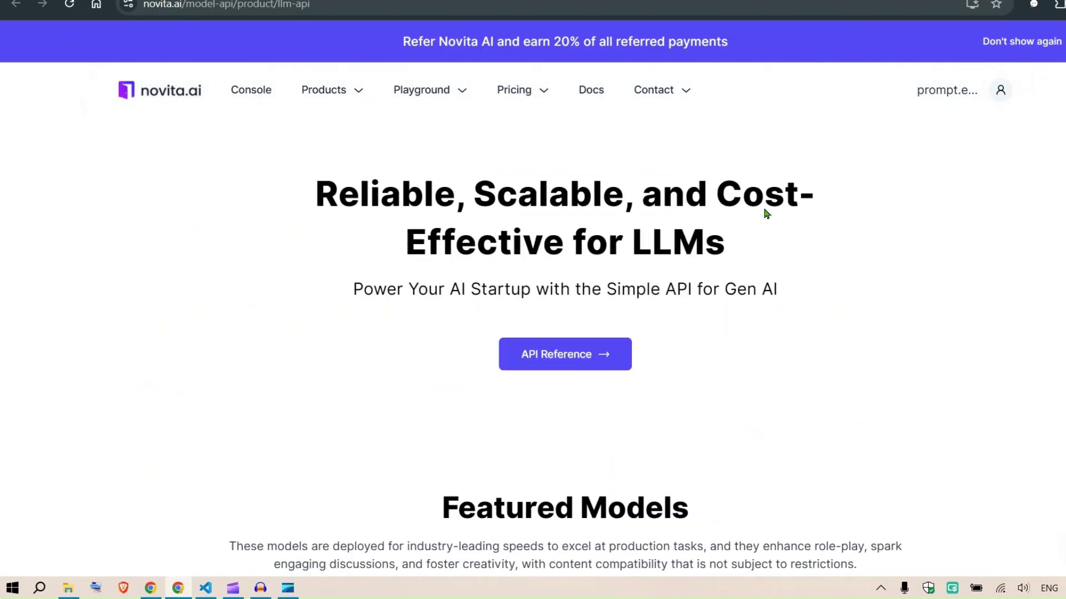
key("ctrl+Tab")
scroll(674, 294, "up", 3)
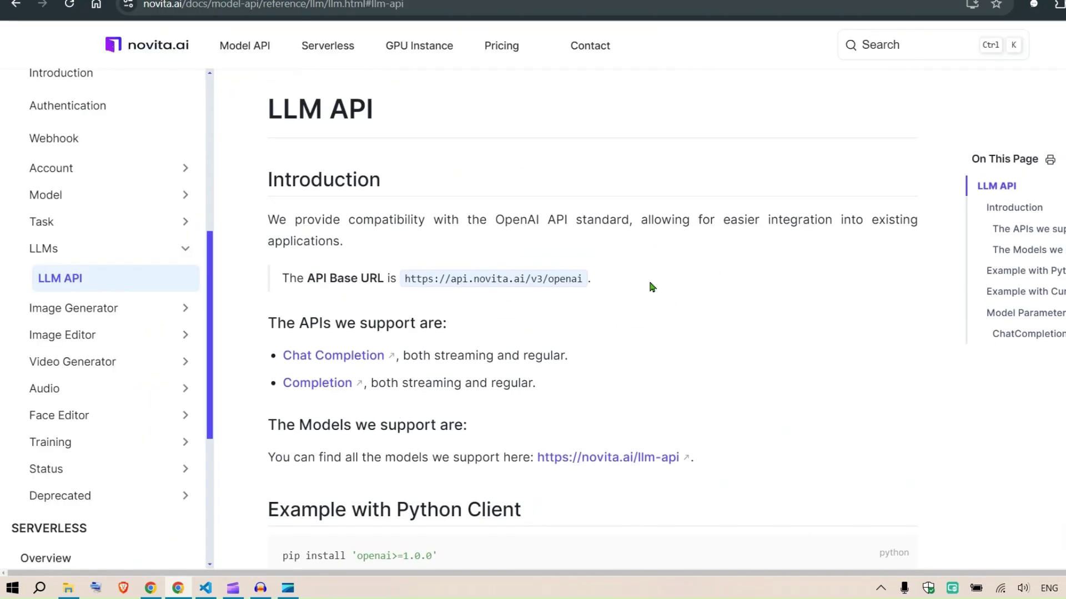
left_click_drag(310, 281, 581, 282)
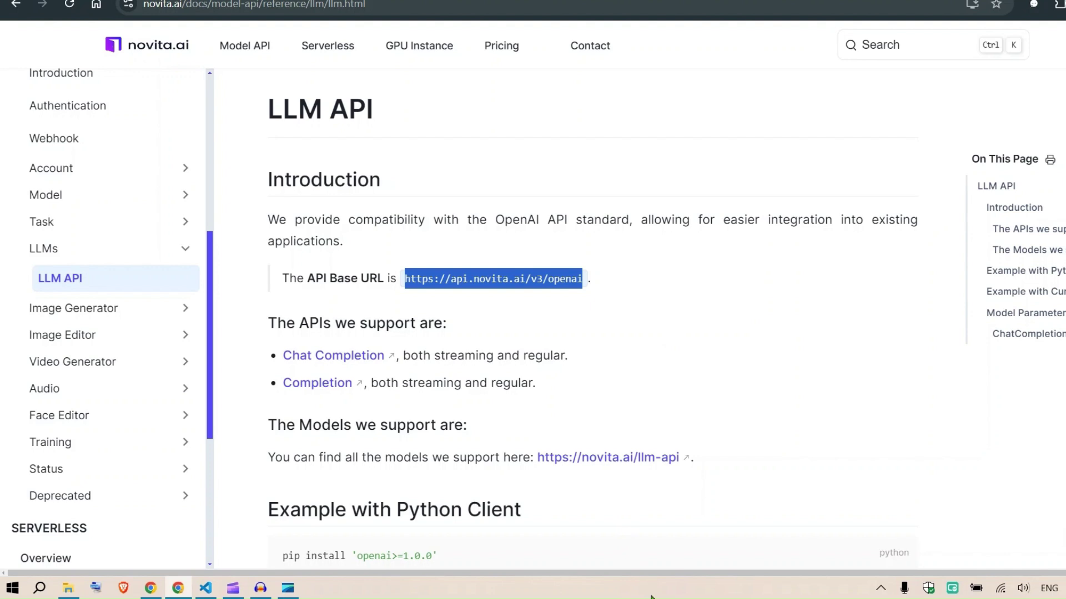
left_click(633, 216)
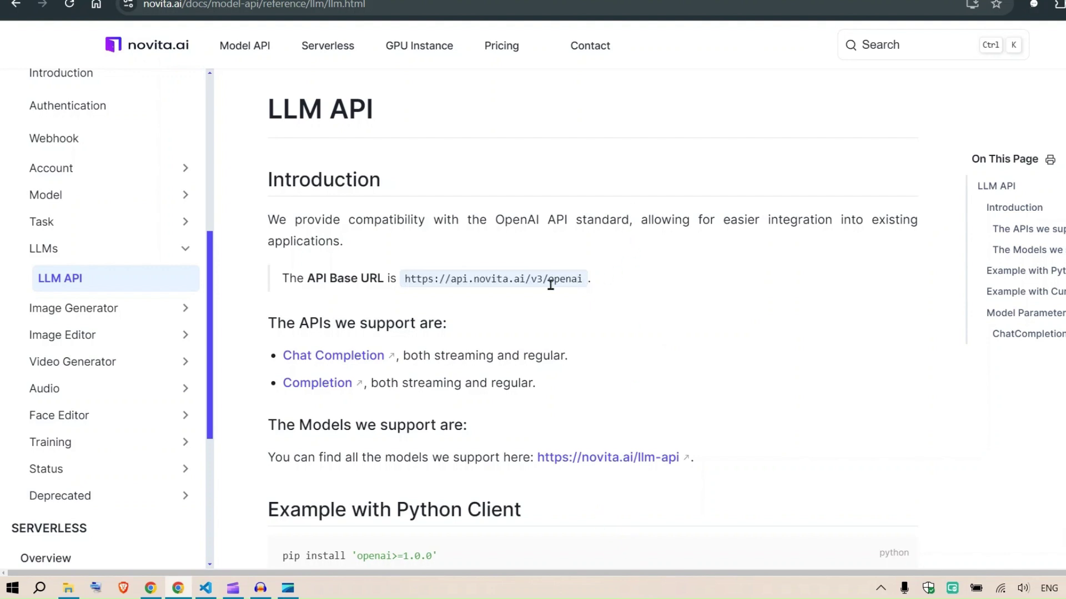
left_click_drag(404, 279, 645, 285)
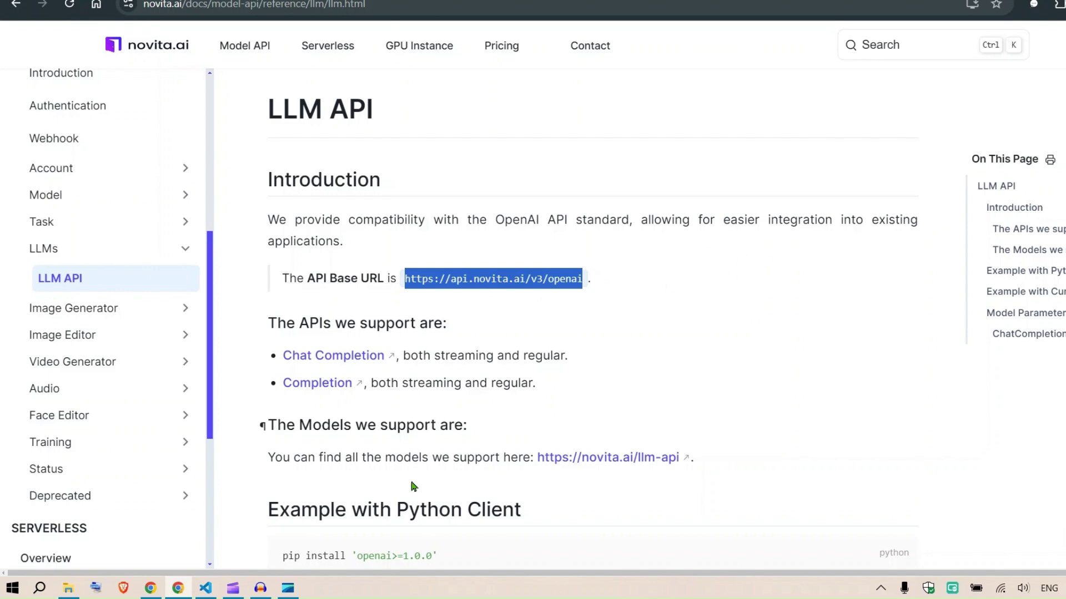
Step: Switch to Visual Studio Code, open app.py and enlarge the editor area above the terminal
left_click(206, 587)
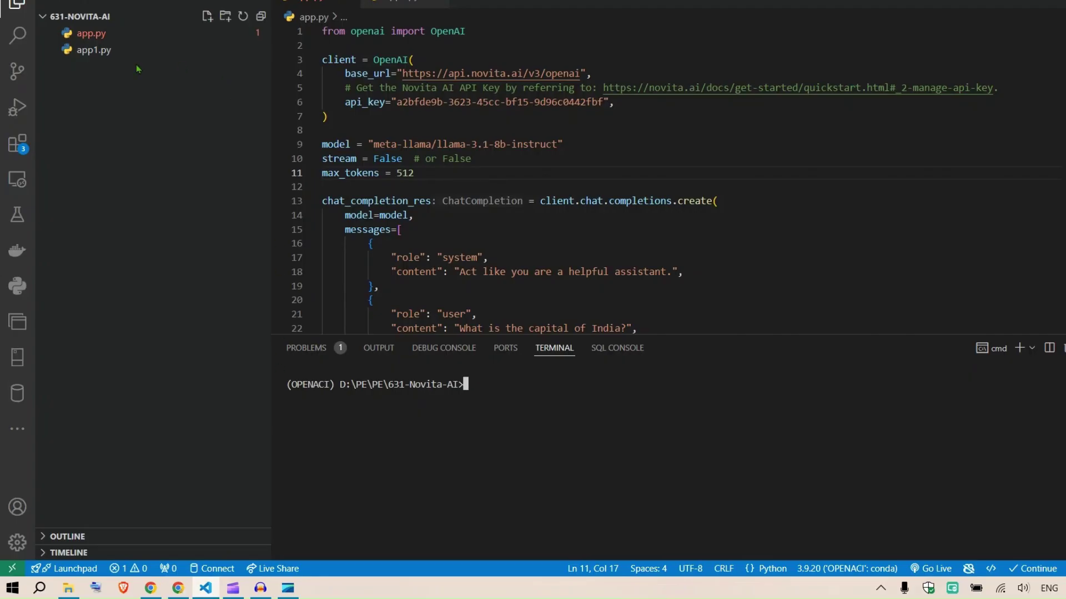
left_click(137, 69)
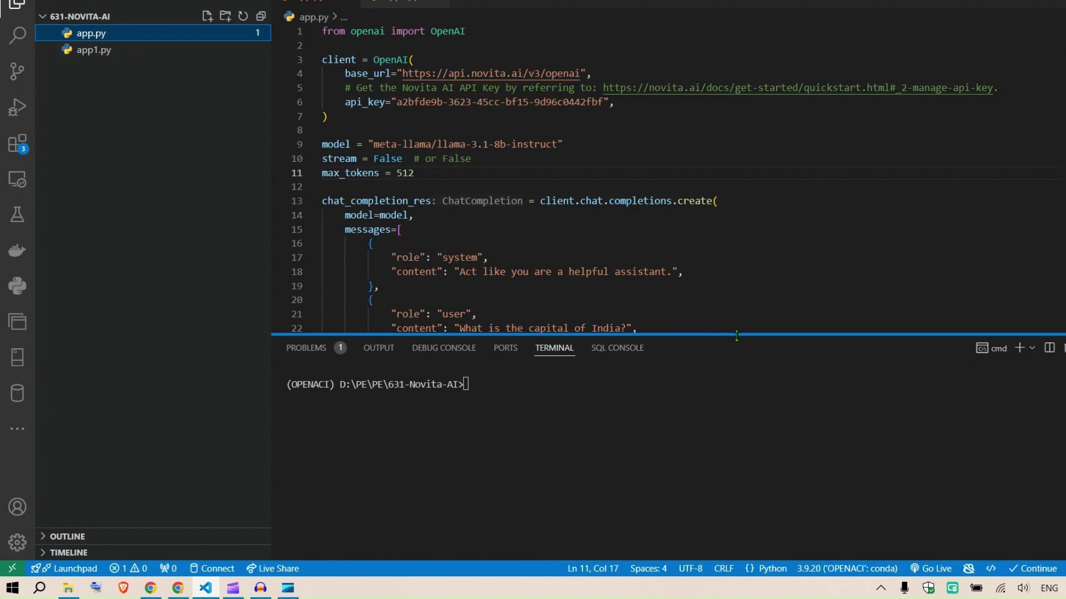
left_click_drag(736, 336, 735, 419)
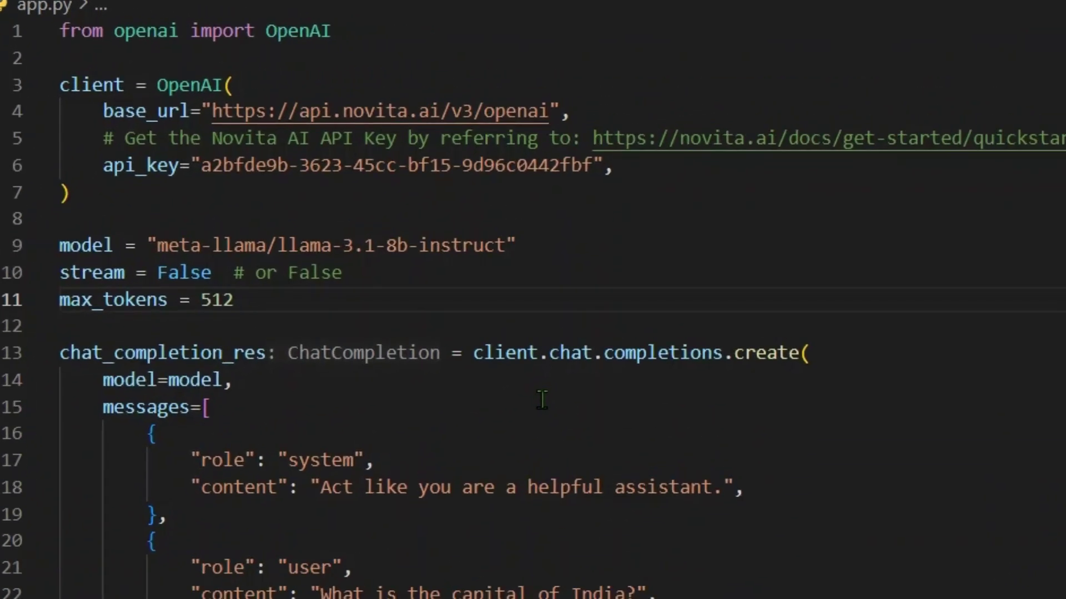
Step: Review the OpenAI import and the client's base URL and API key settings in app.py
scroll(542, 399, "down", 5)
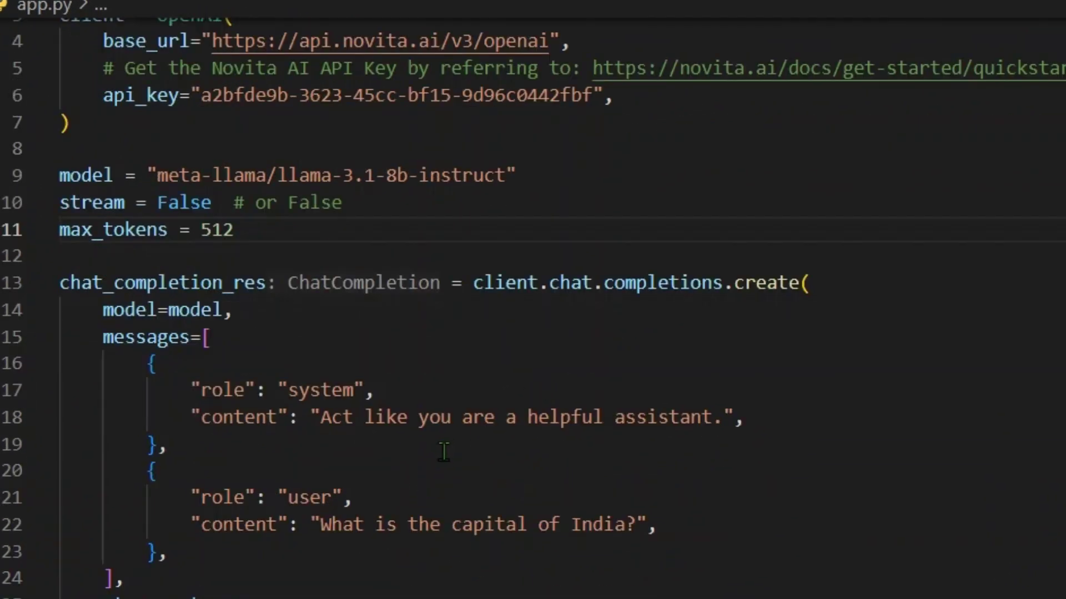
scroll(643, 395, "up", 5)
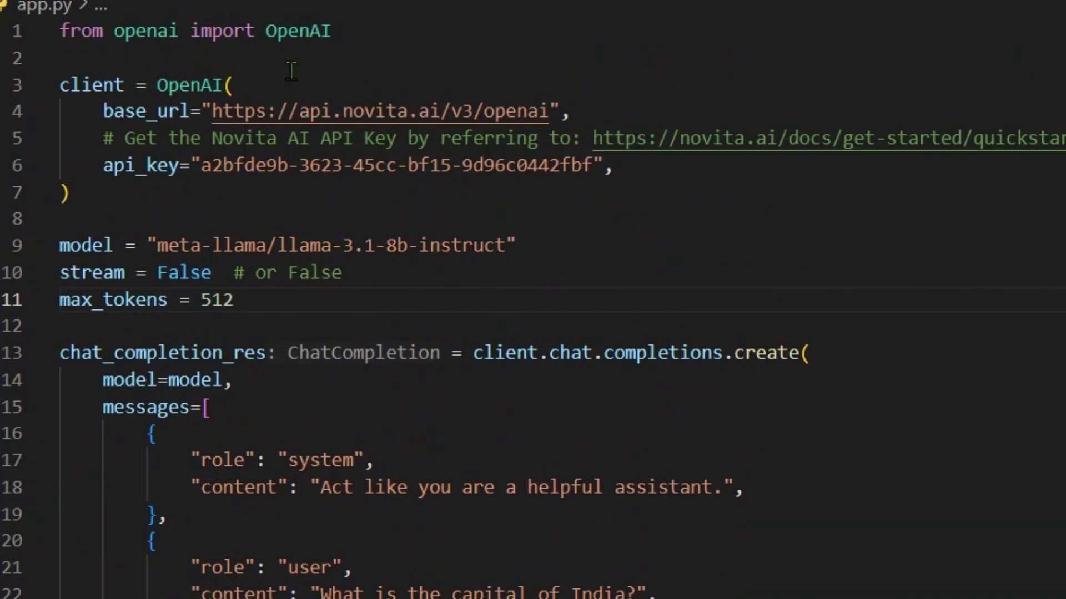
left_click(431, 40)
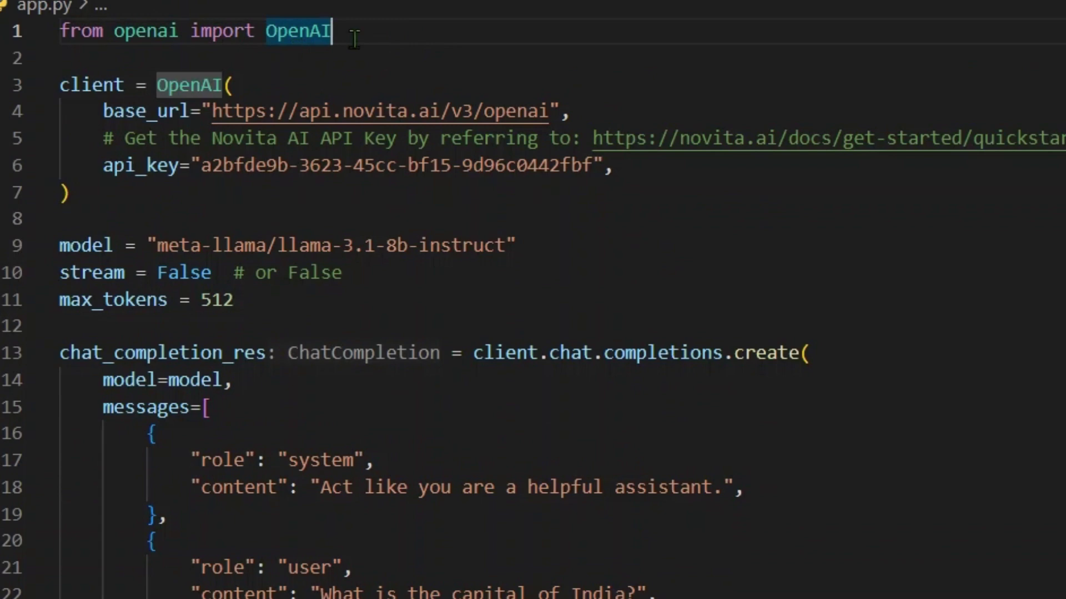
left_click(222, 114)
left_click_drag(221, 114, 548, 104)
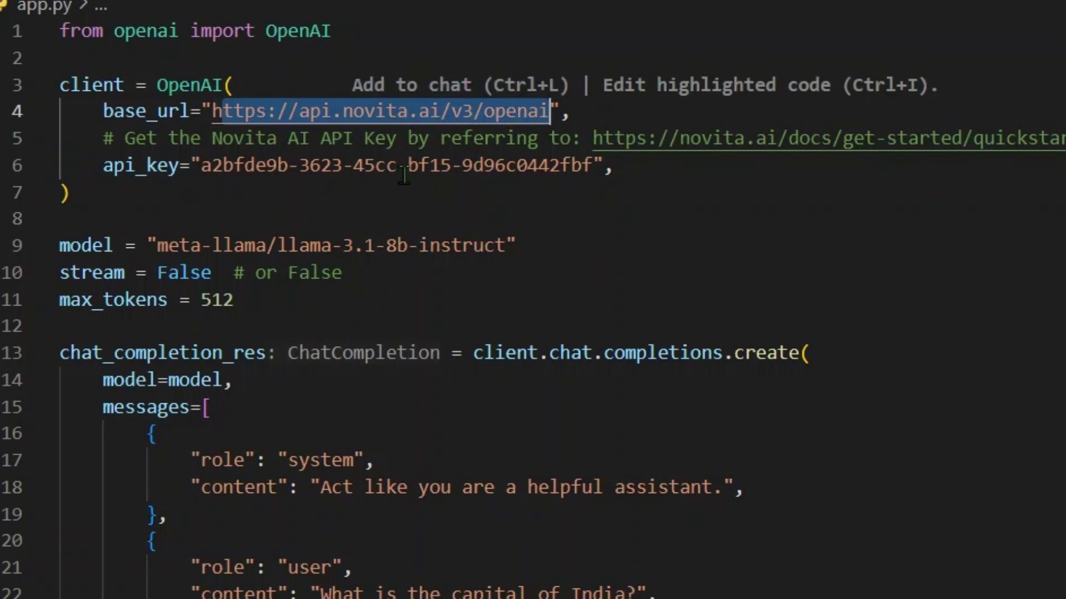
left_click(353, 166)
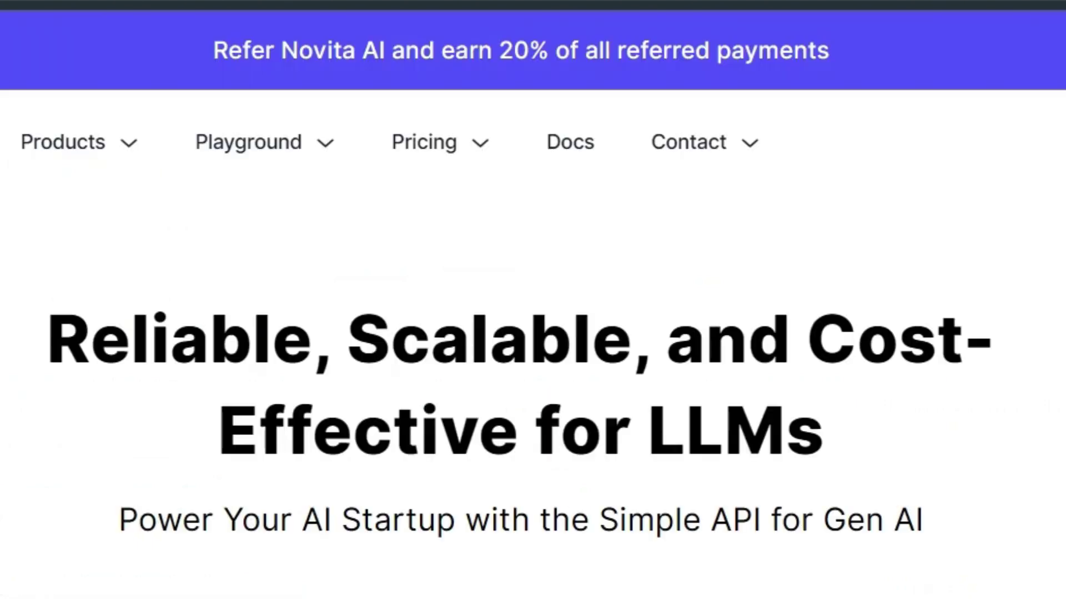
Step: Copy the test1 API key from the Novita AI key management page and return to app.py in Visual Studio Code
left_click(928, 118)
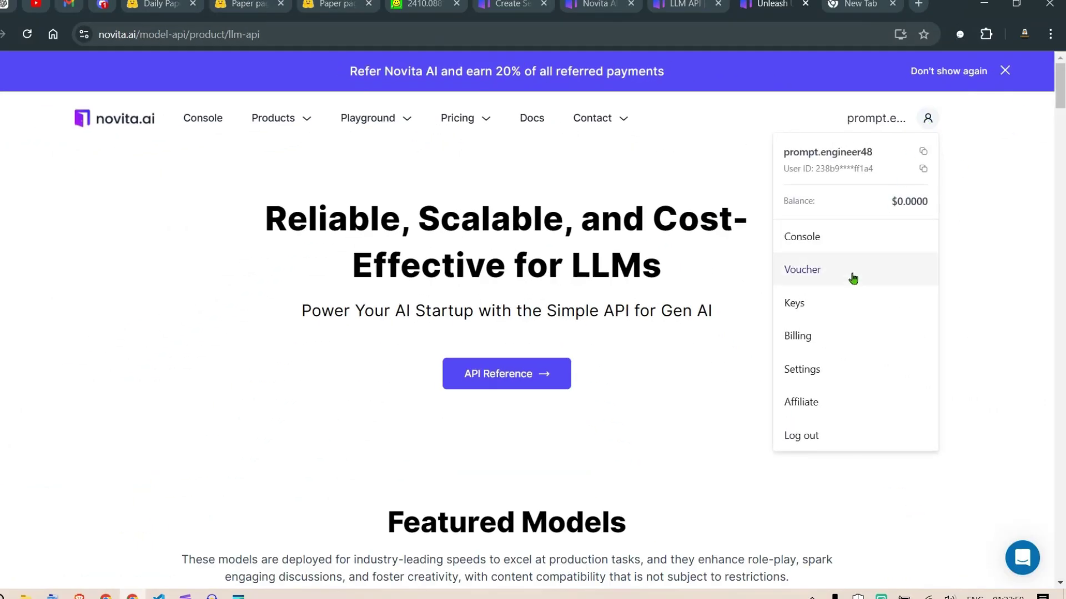
left_click(841, 300)
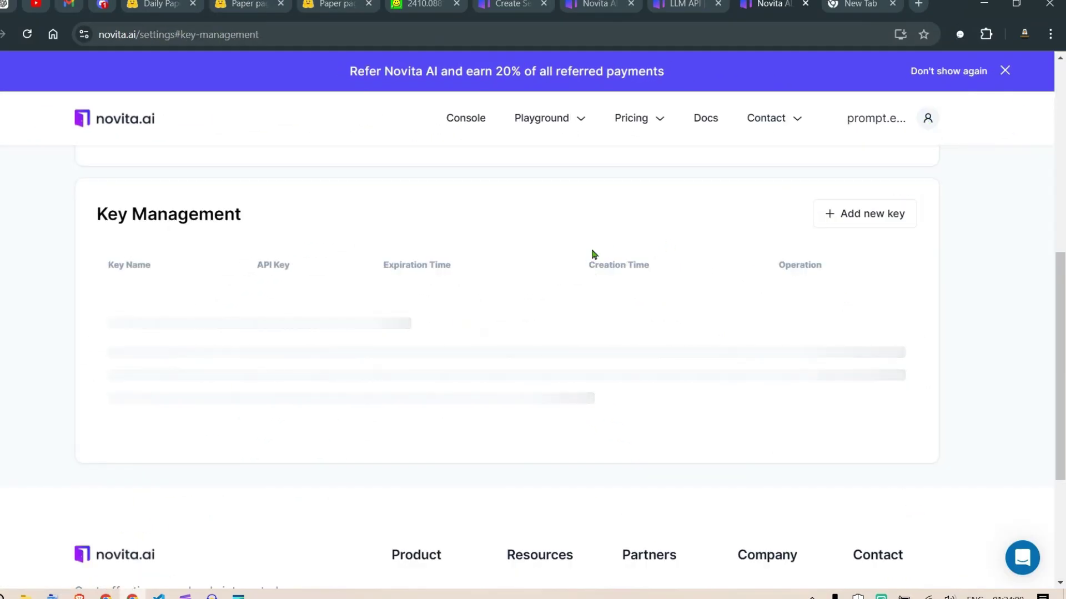
scroll(589, 278, "down", 5)
scroll(837, 373, "up", 9)
scroll(828, 288, "down", 6)
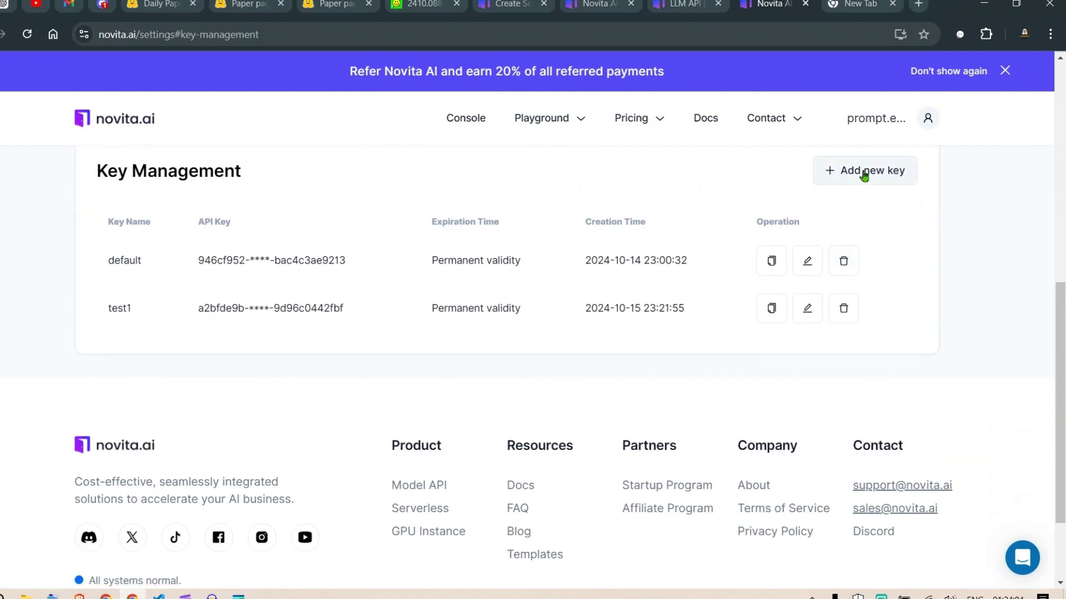
left_click(772, 309)
key("alt+Tab")
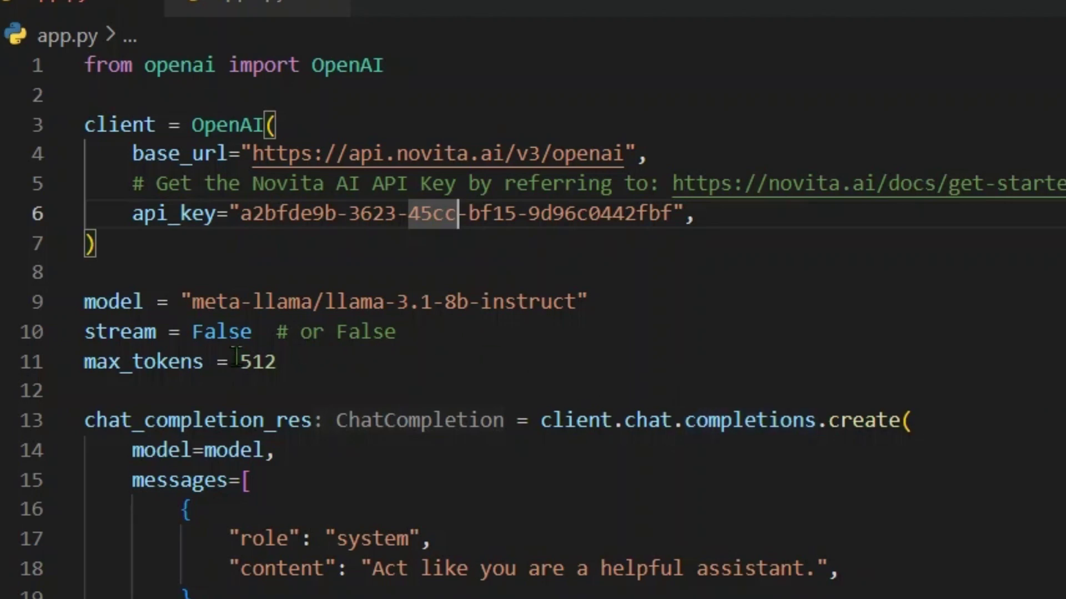
Step: Examine the model name, the system and user messages, and the response-printing code in app.py
left_click_drag(190, 301, 578, 303)
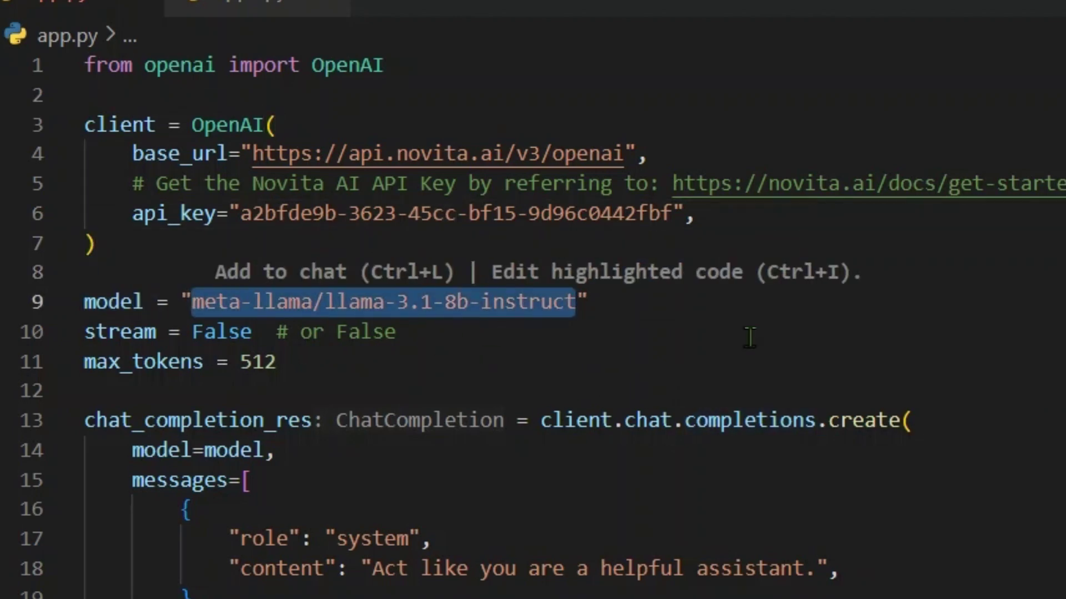
left_click(248, 481)
scroll(200, 506, "down", 1)
scroll(321, 398, "down", 1)
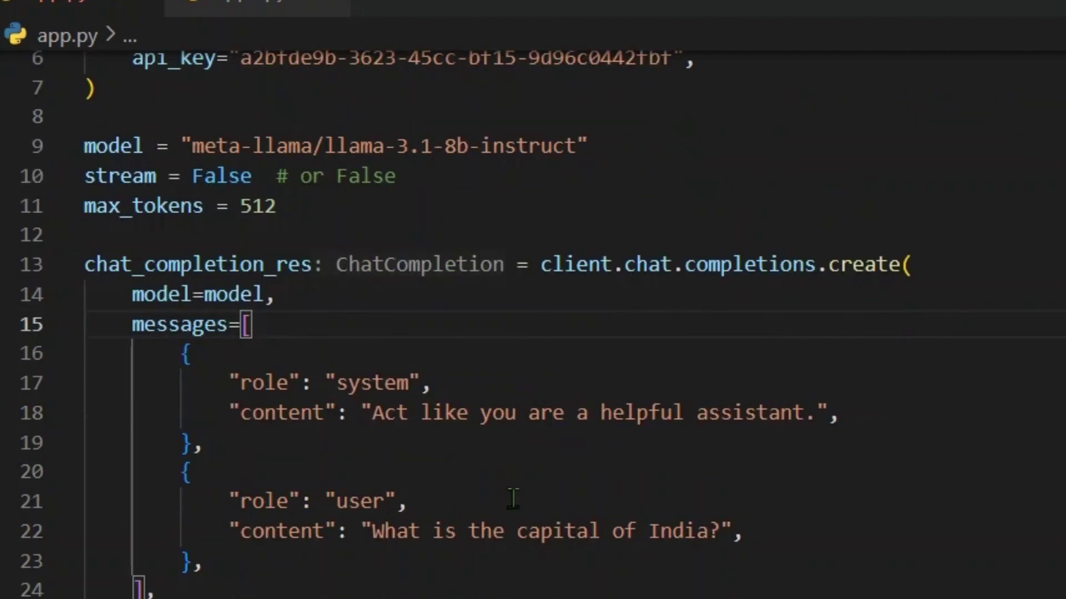
left_click(488, 592)
scroll(673, 468, "down", 2)
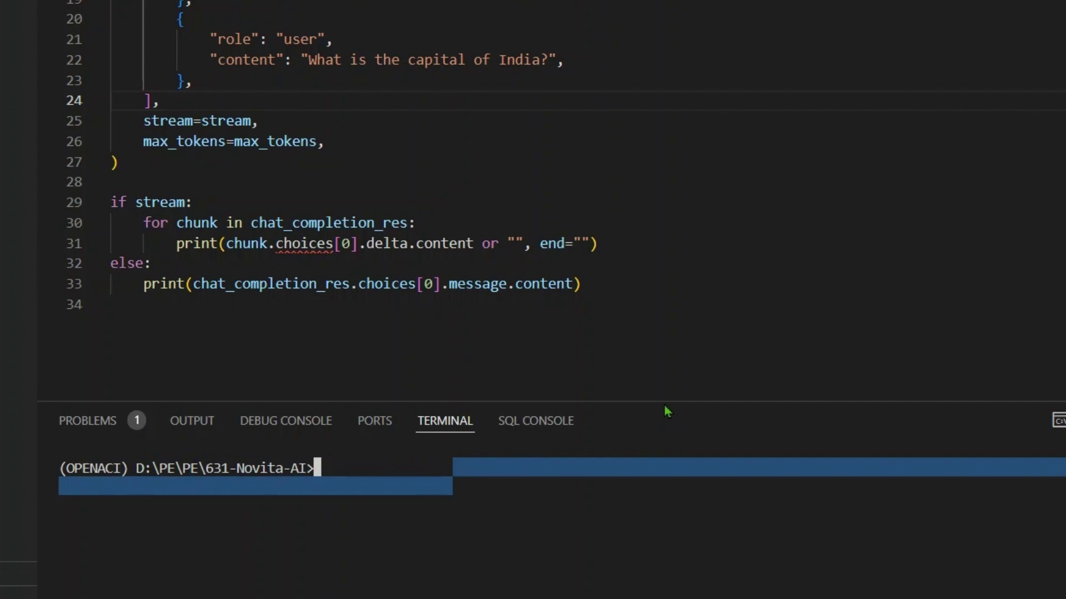
Step: Enlarge the terminal area and install the openai package with pip
left_click_drag(666, 401, 666, 314)
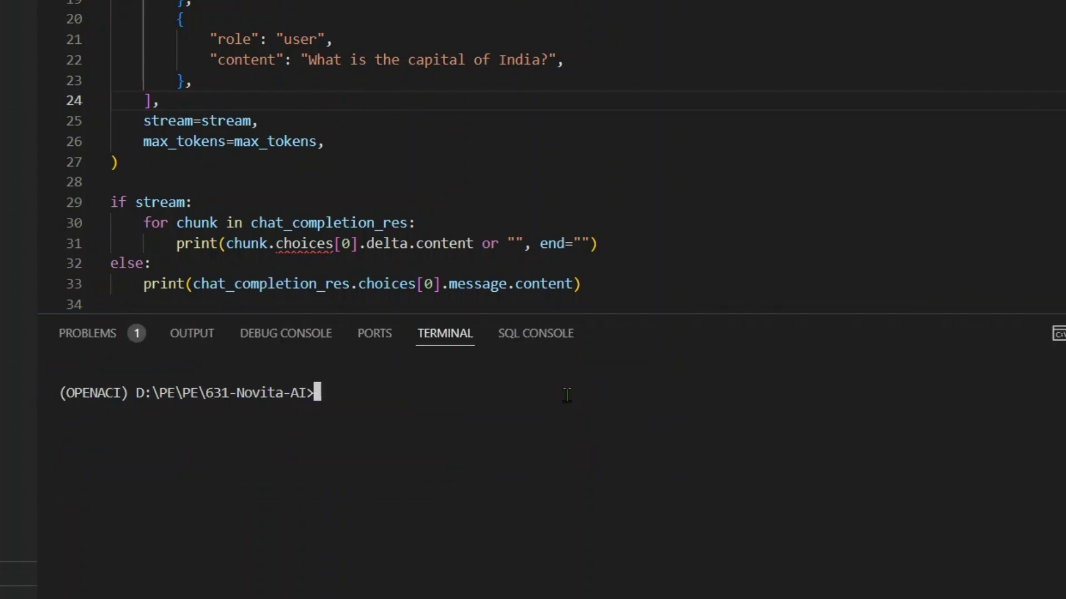
type("pip install openai")
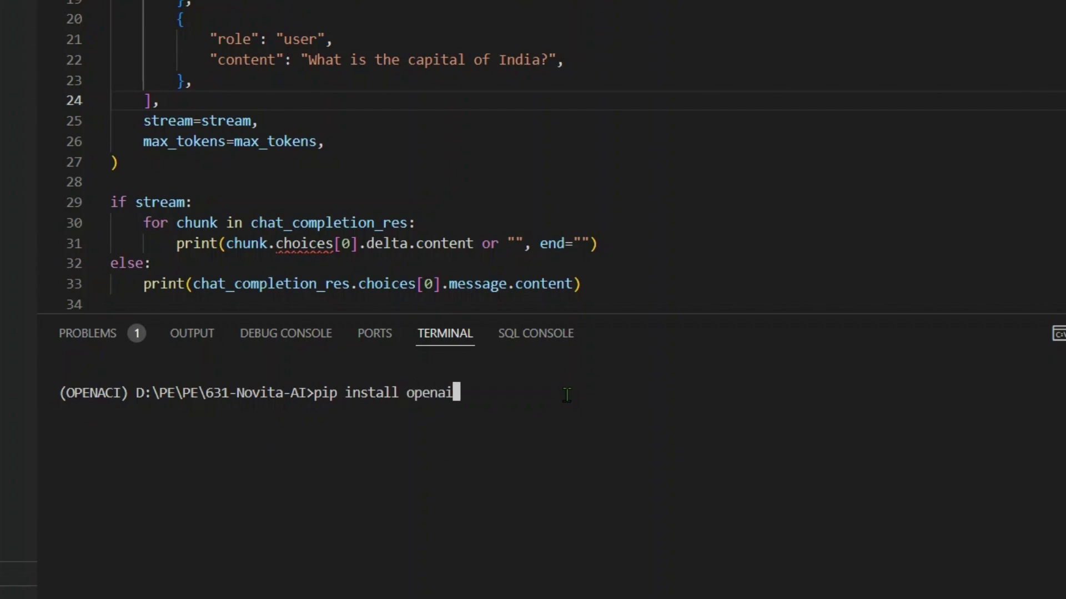
key("Return")
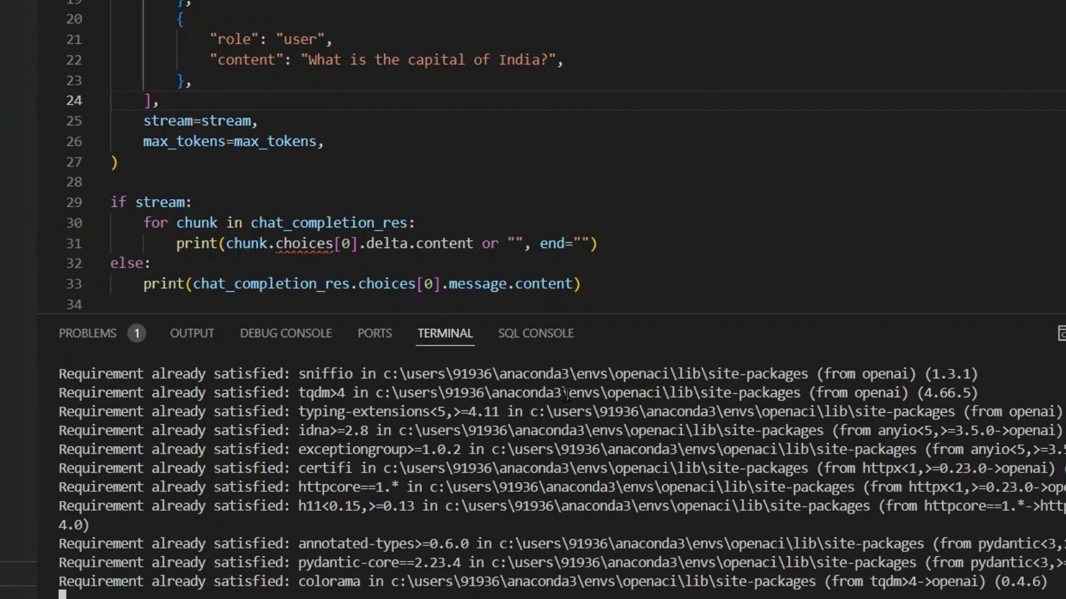
Step: Clear the terminal and run app.py with Python
type("cls")
key("Return")
type("p")
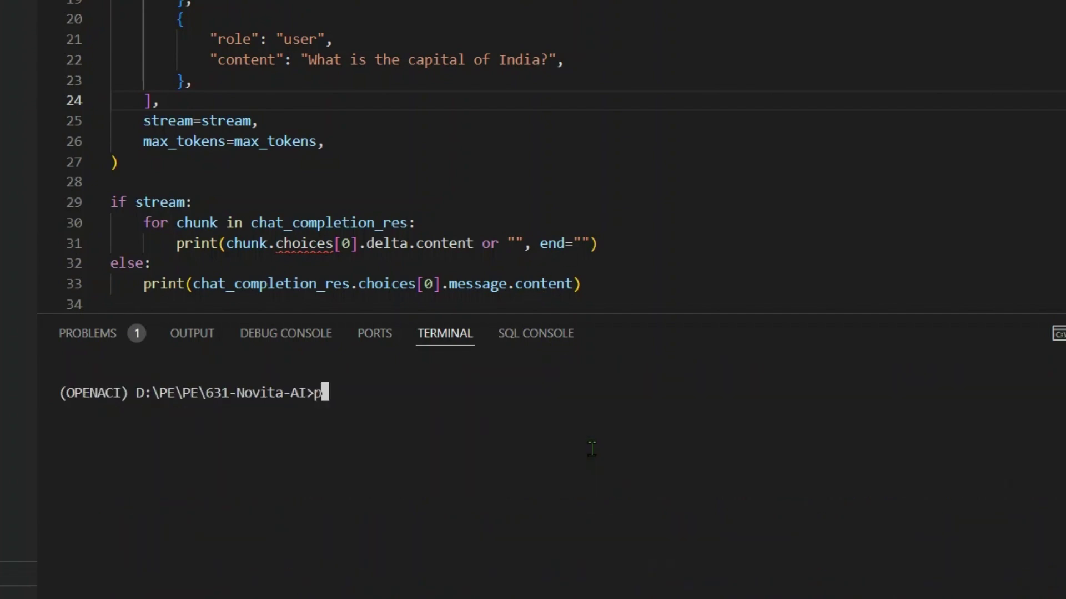
type("ython app.py")
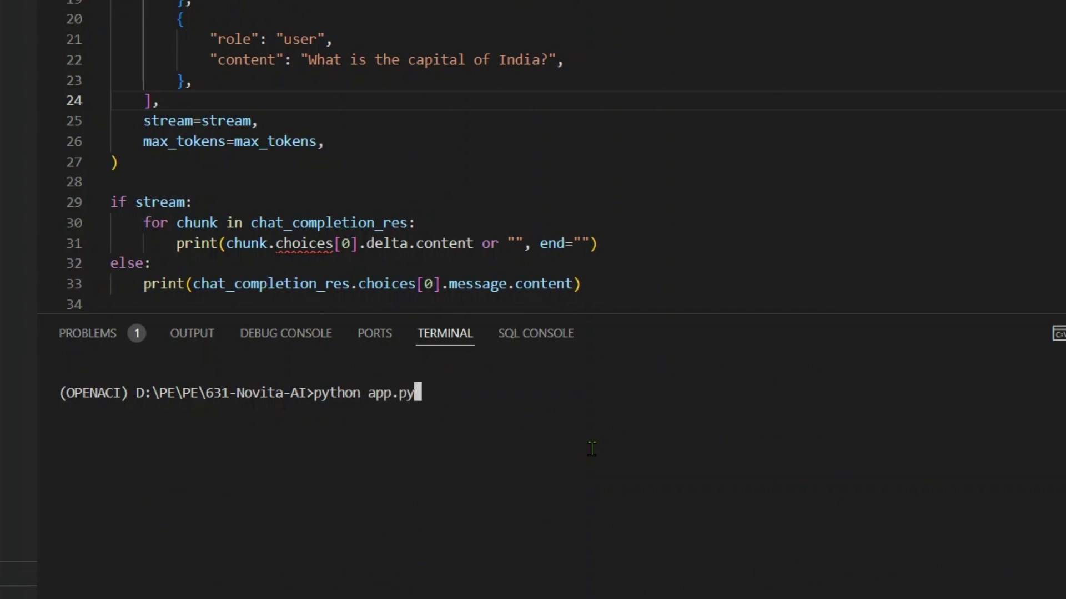
key("Return")
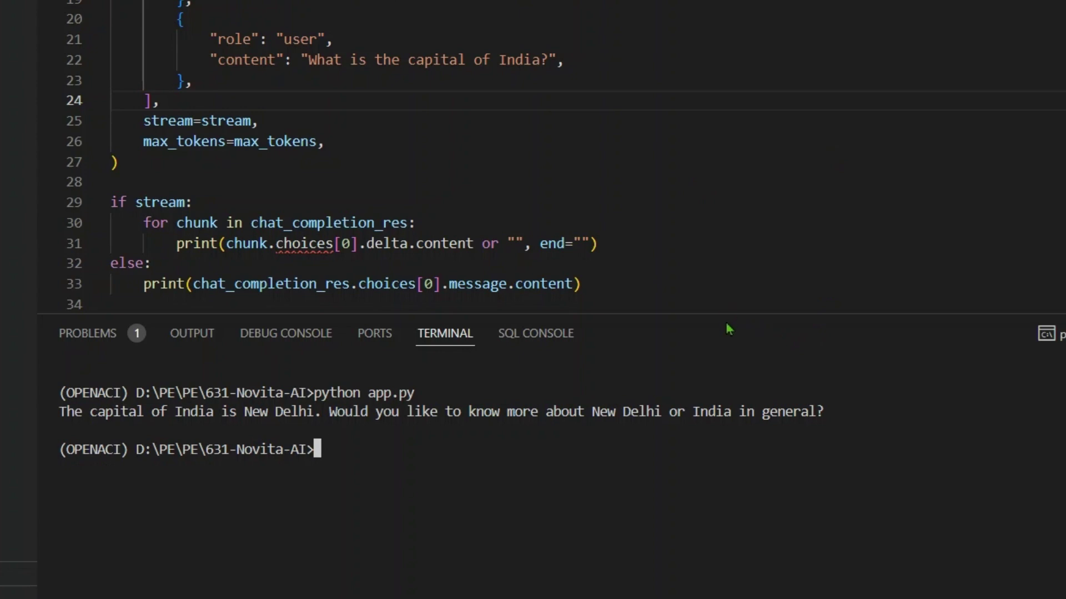
Step: Review the model settings and compare the user message in app.py with the response printed in the terminal
left_click_drag(715, 300, 716, 274)
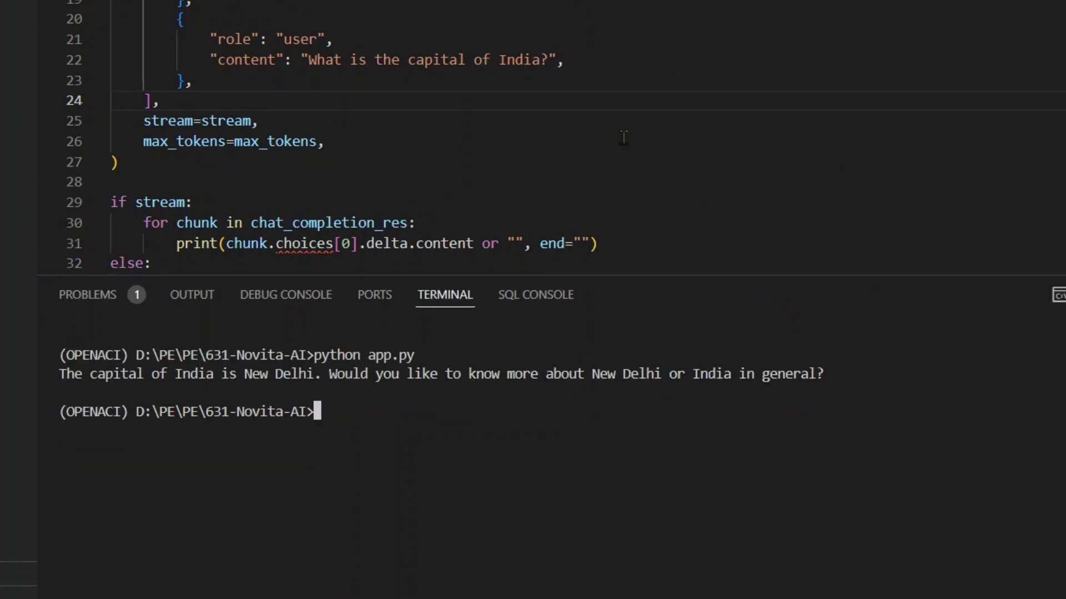
scroll(601, 115, "down", 1)
scroll(601, 115, "up", 4)
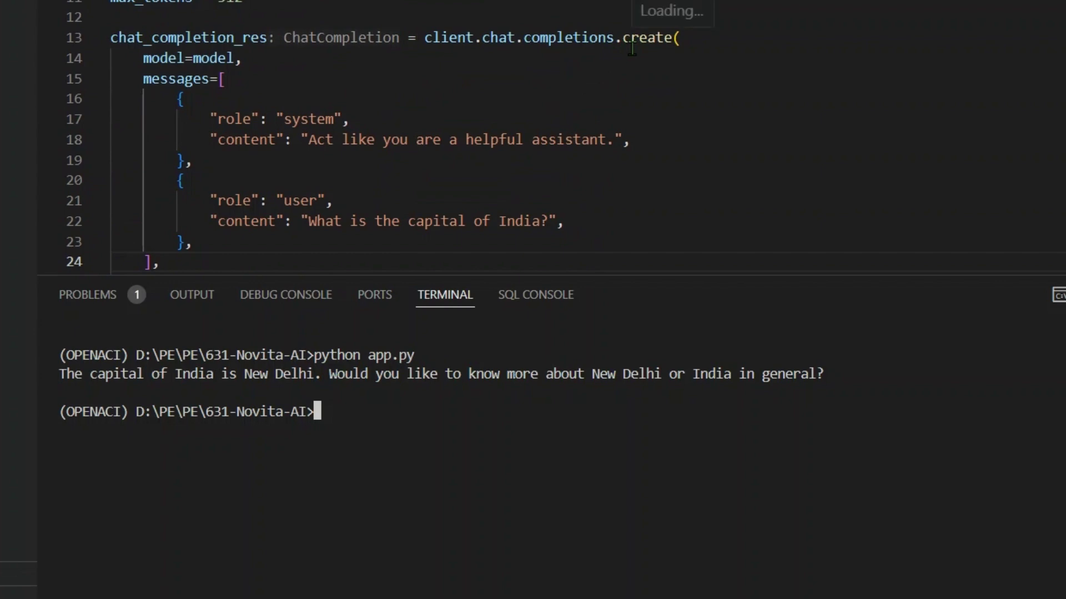
scroll(566, 17, "up", 1)
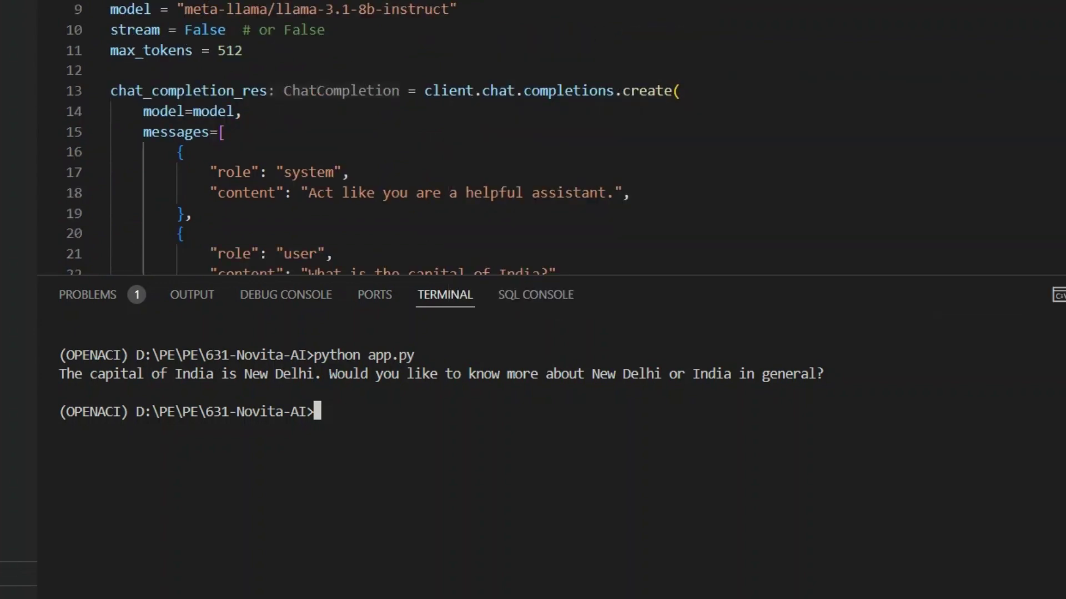
left_click(389, 271)
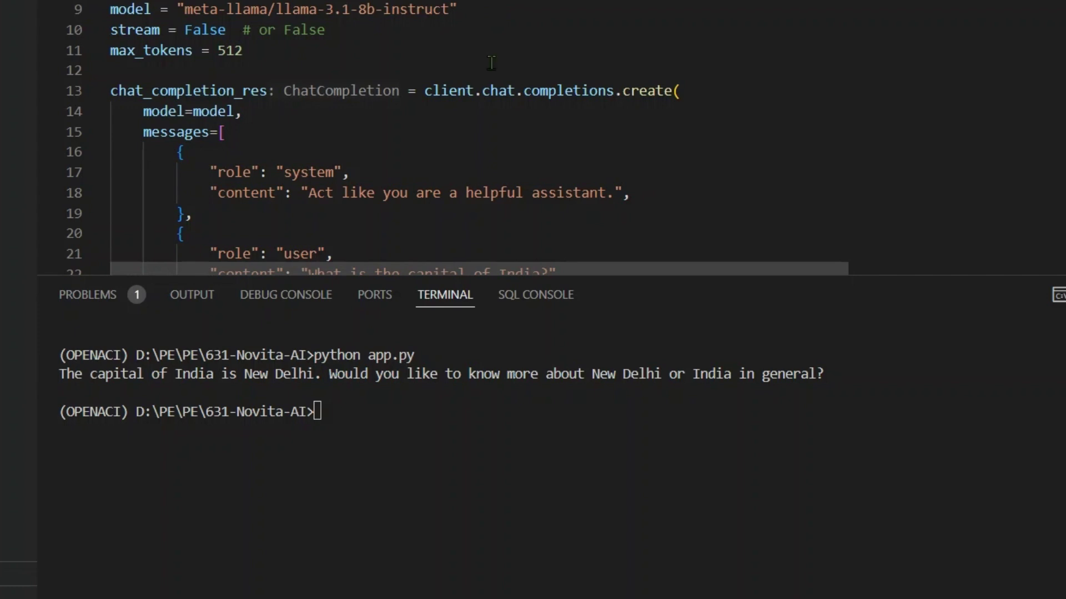
scroll(644, 60, "down", 3)
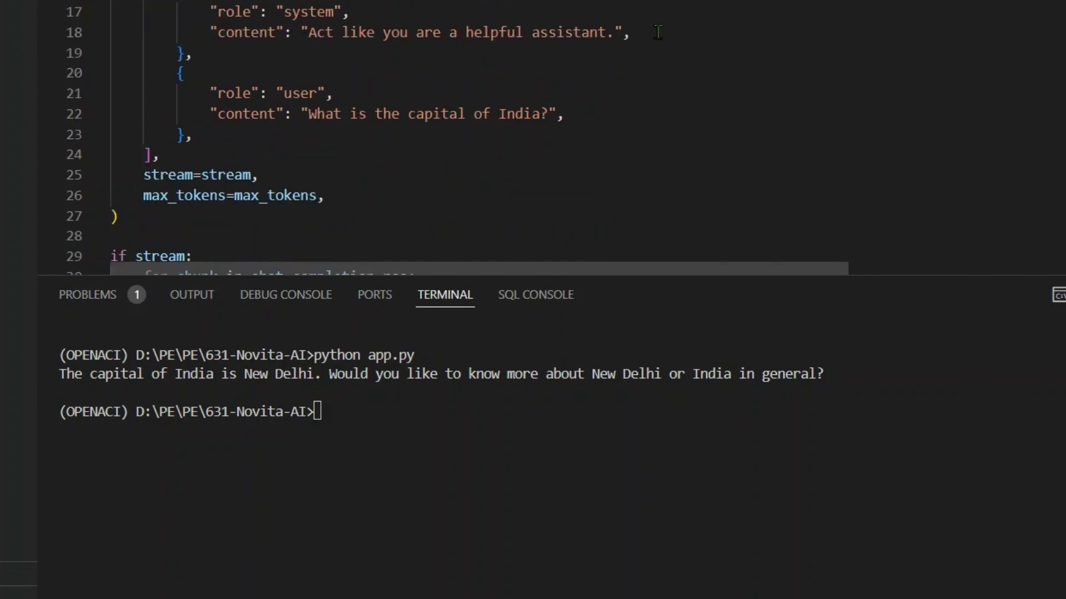
left_click_drag(309, 113, 531, 114)
left_click_drag(143, 375, 669, 373)
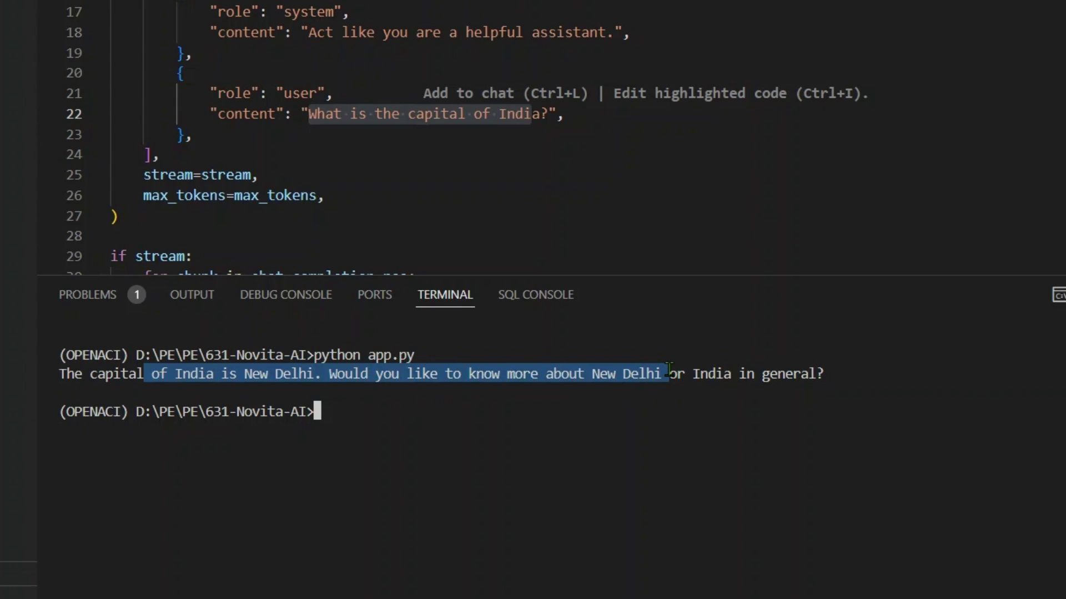
left_click(516, 168)
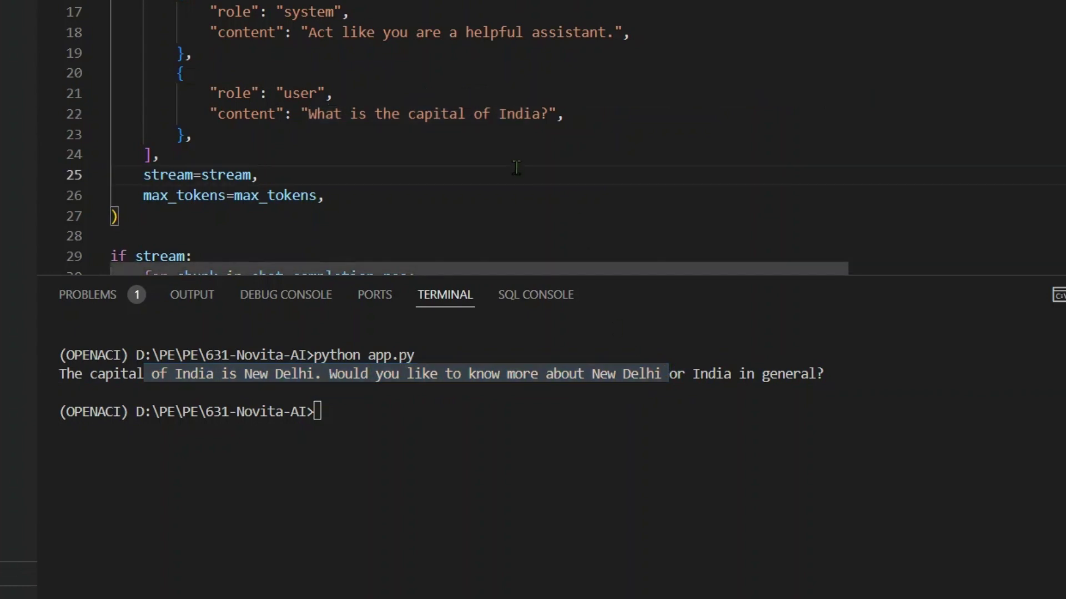
left_click(488, 366)
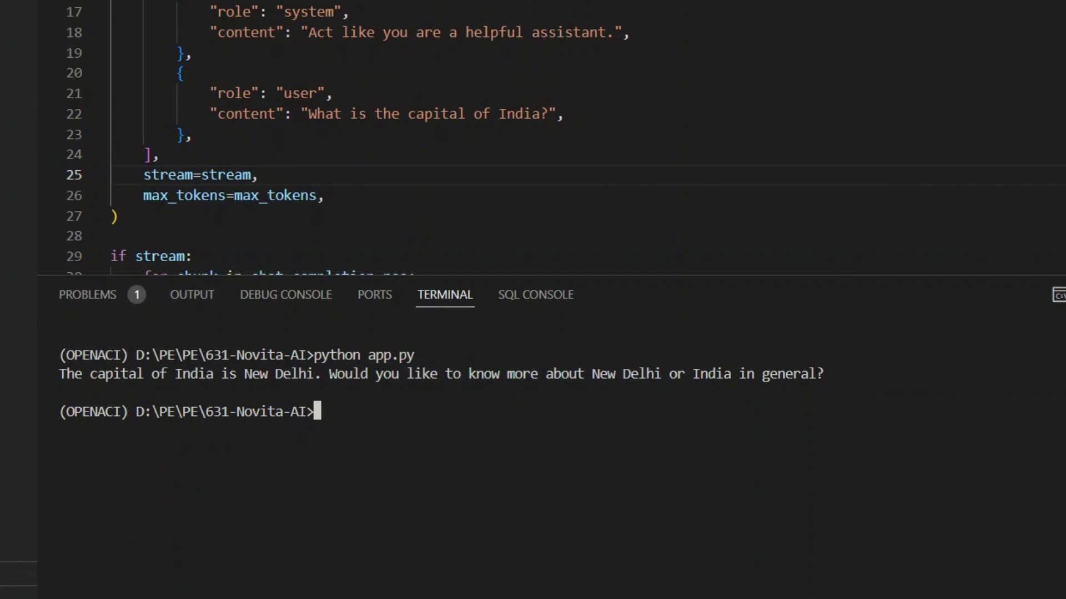
Step: Switch to the Novita AI site in the browser and open the GPU instance deployment page from its console
left_click(22, 500)
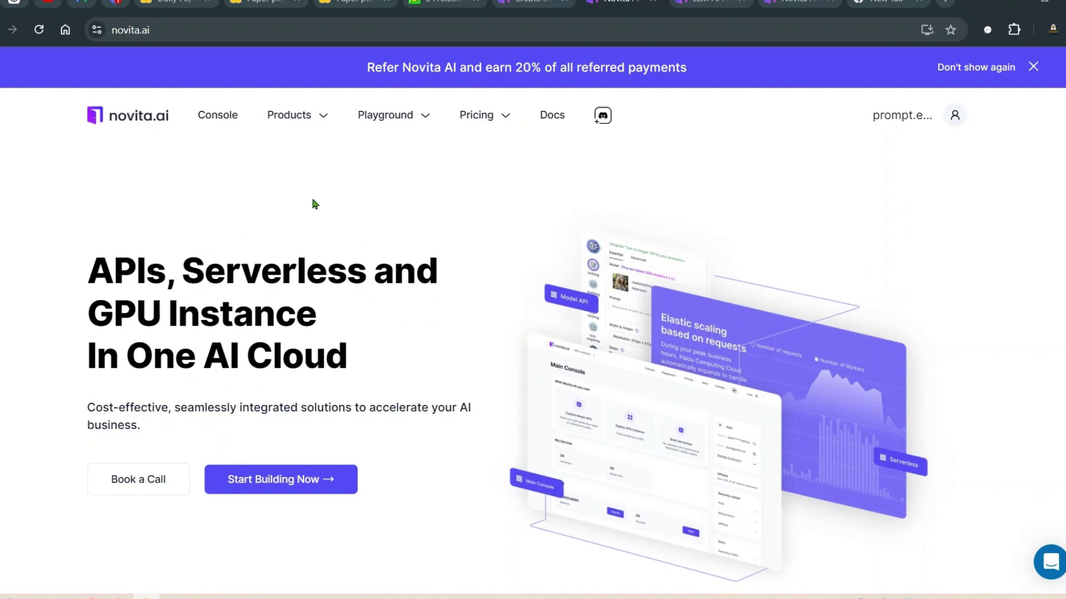
left_click(232, 120)
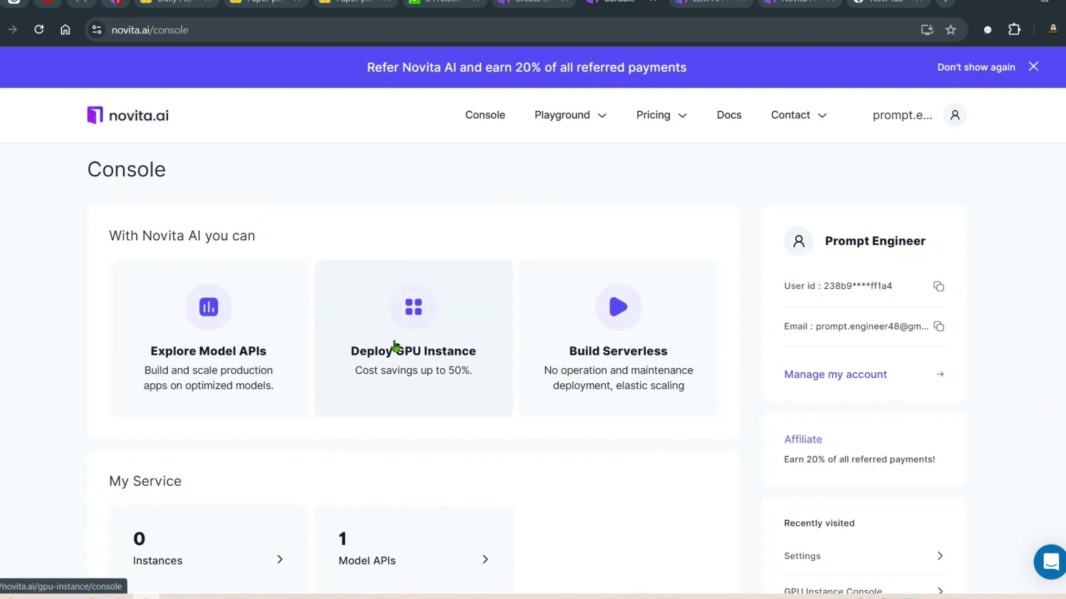
left_click(434, 374)
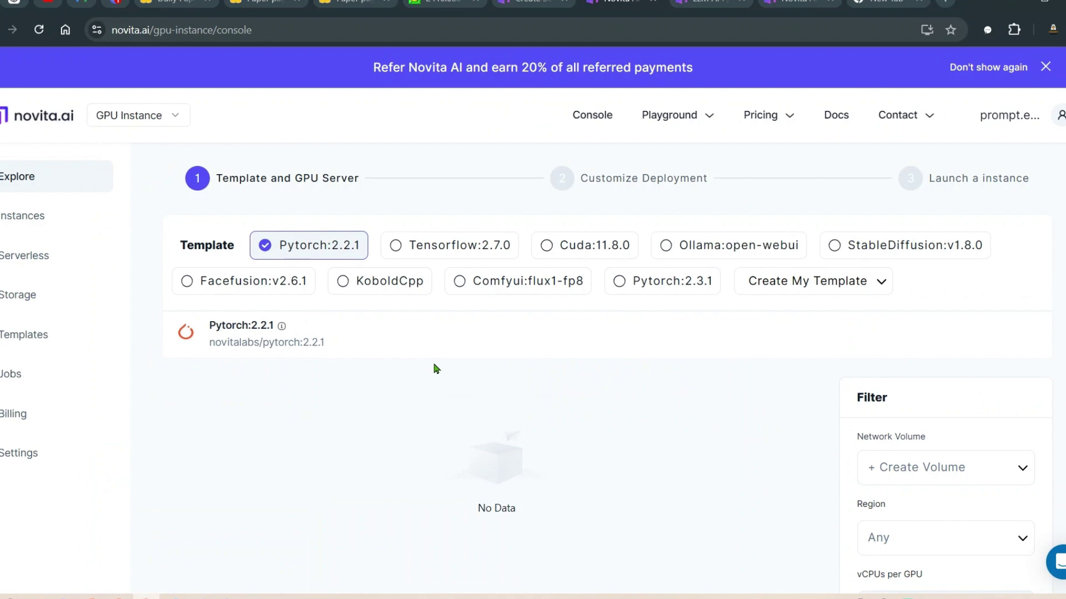
Step: Look through the GPU offers and choose the 1x RTX 4090 24GB for deployment with the Pytorch:2.2.1 template
scroll(659, 345, "down", 2)
scroll(661, 343, "up", 2)
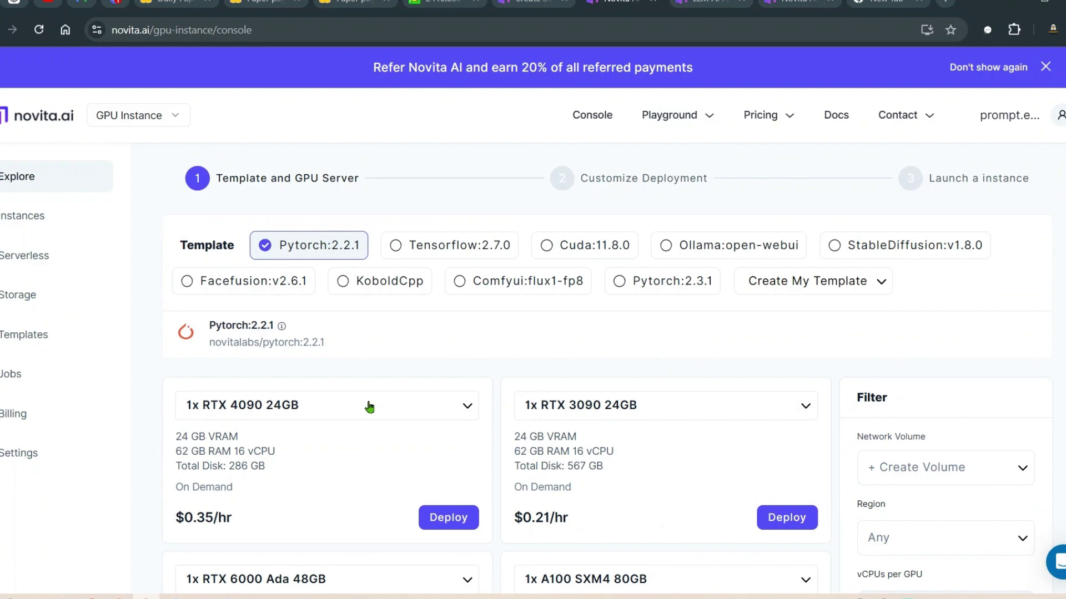
scroll(433, 329, "down", 2)
scroll(427, 326, "down", 2)
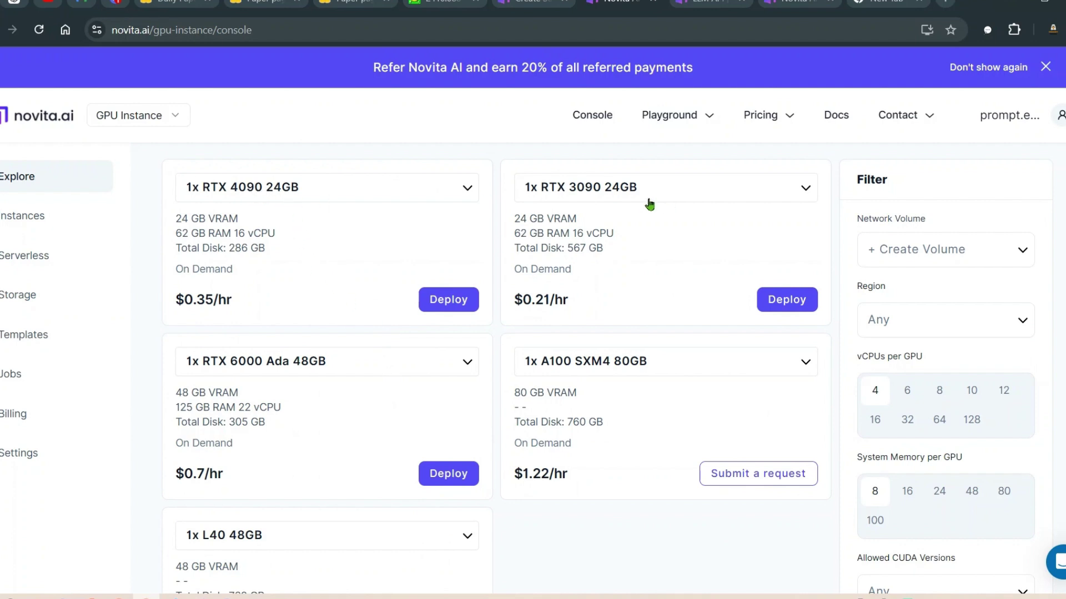
scroll(637, 295, "down", 2)
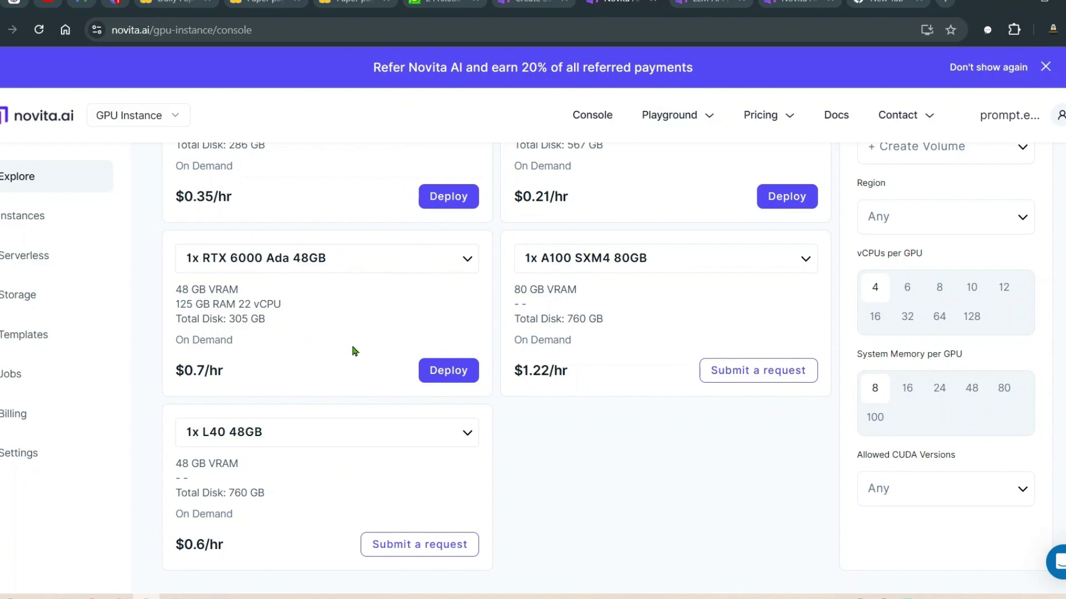
scroll(354, 351, "up", 5)
scroll(354, 351, "down", 2)
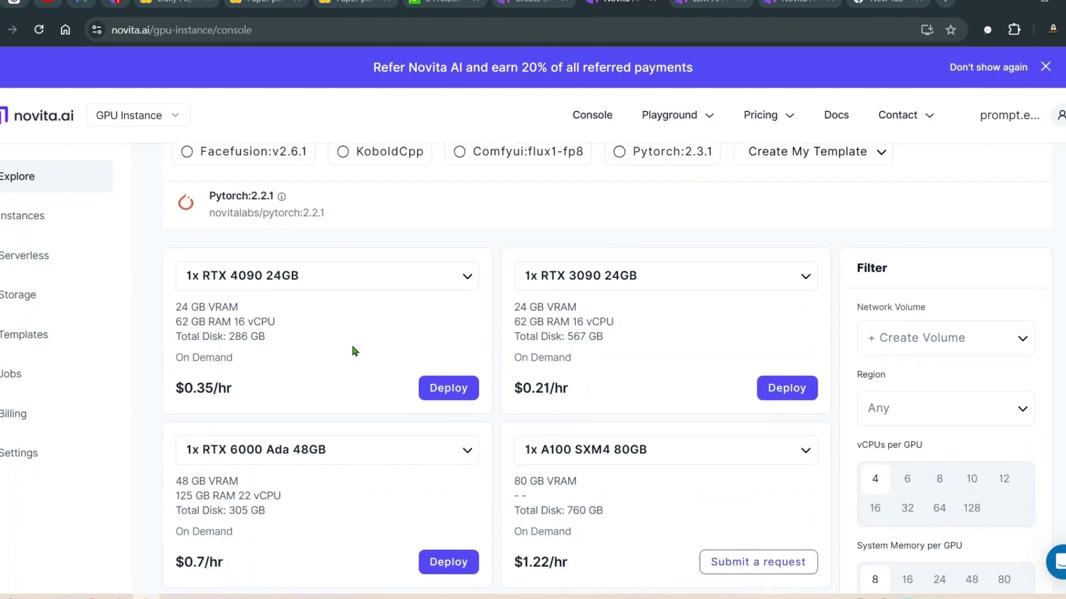
left_click(438, 392)
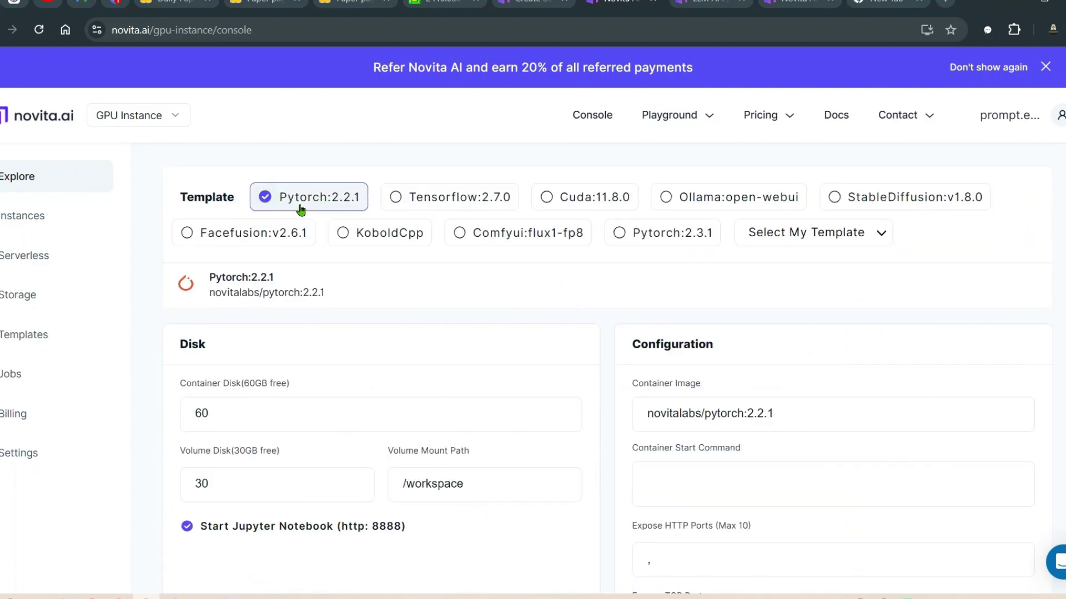
Step: Accept the preset disk and container configuration and deploy the GPU instance with On Demand billing
scroll(568, 279, "down", 4)
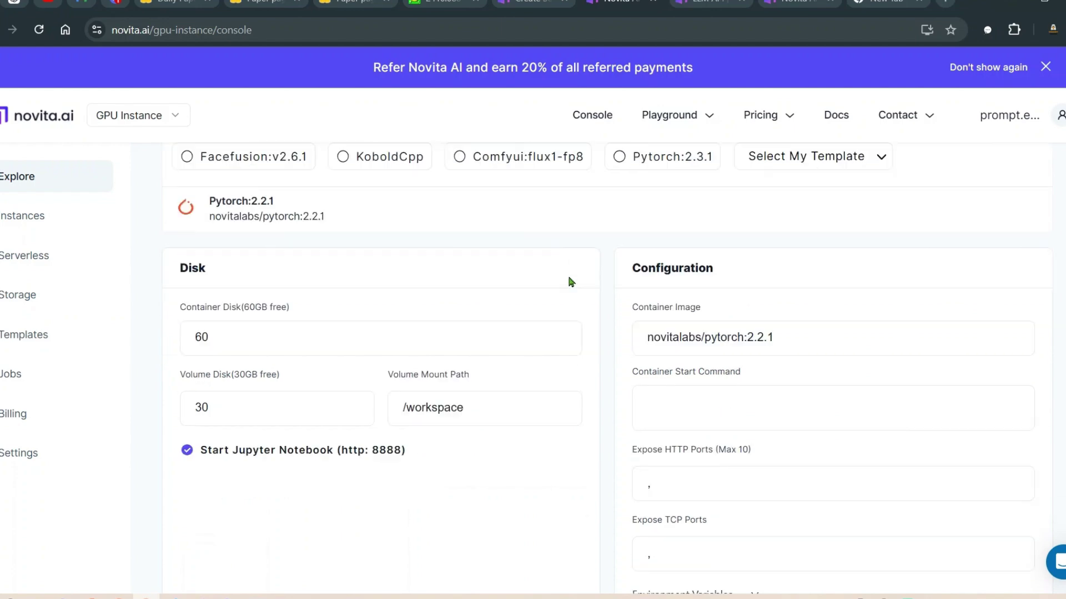
scroll(514, 310, "up", 2)
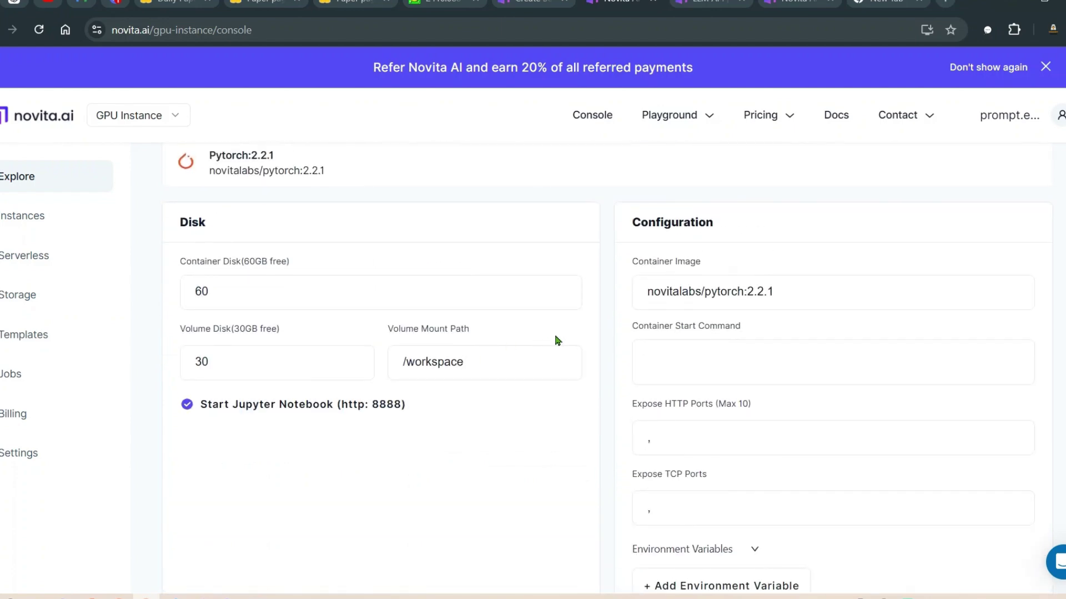
scroll(560, 336, "down", 4)
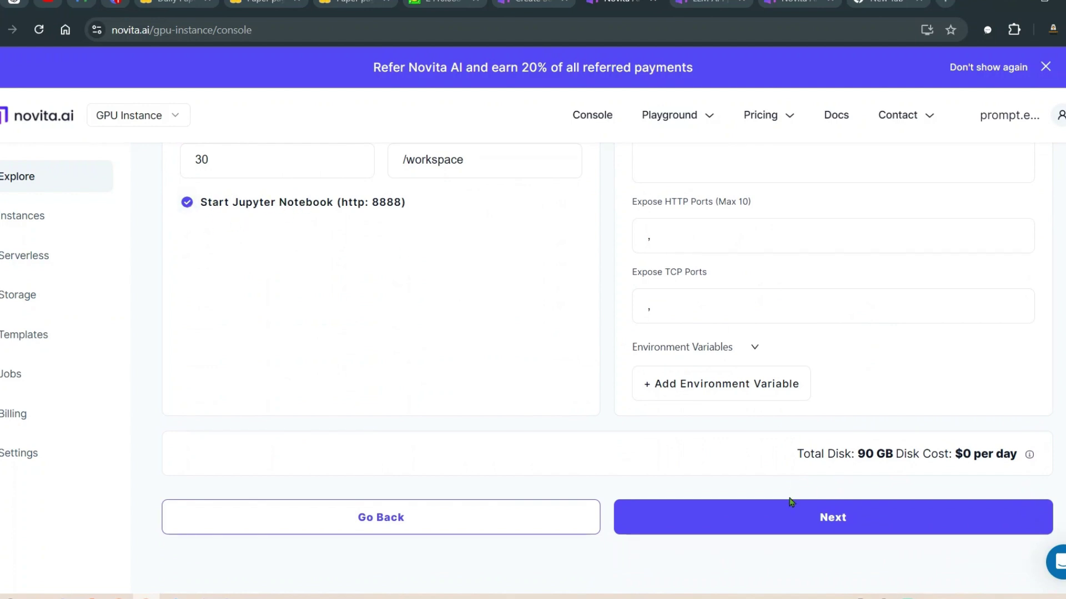
left_click(813, 523)
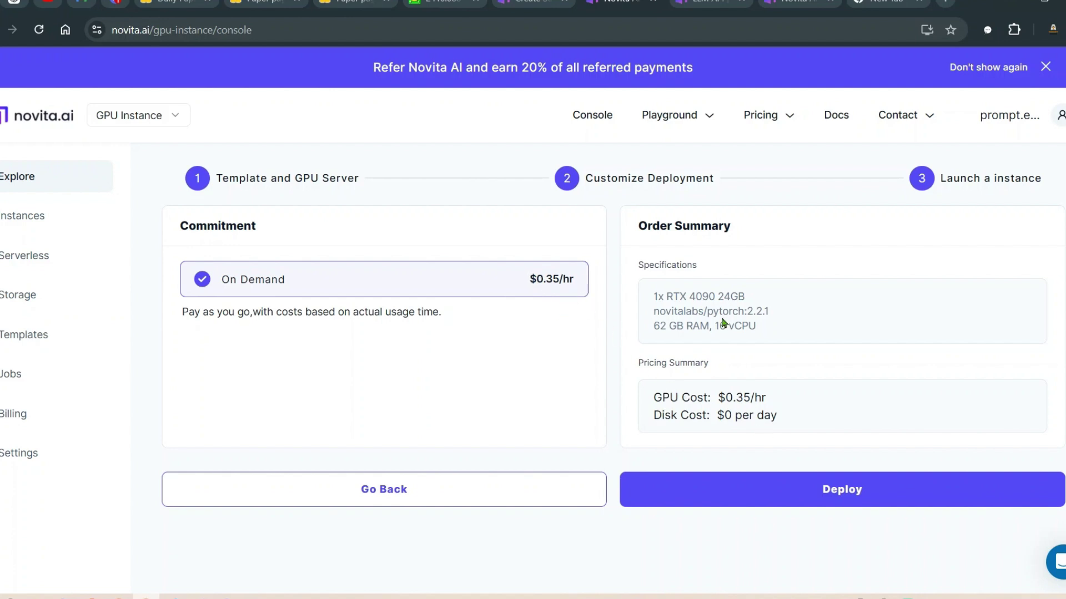
left_click(834, 492)
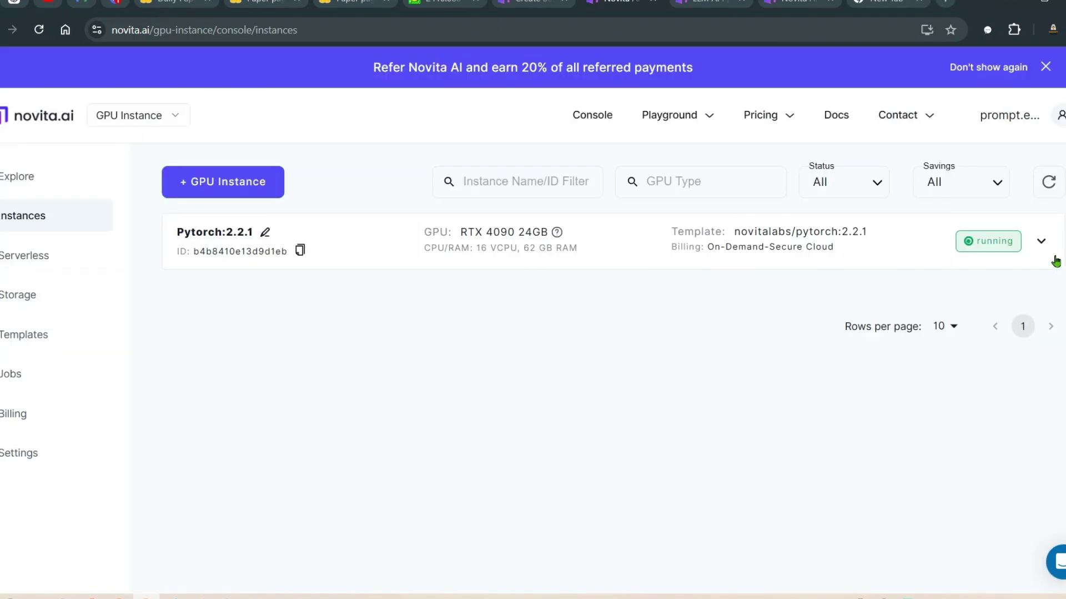
Step: Connect to the new Pytorch:2.2.1 instance through Jupyter Lab on port 8888 and decline the Jupyter news offer
left_click(1041, 242)
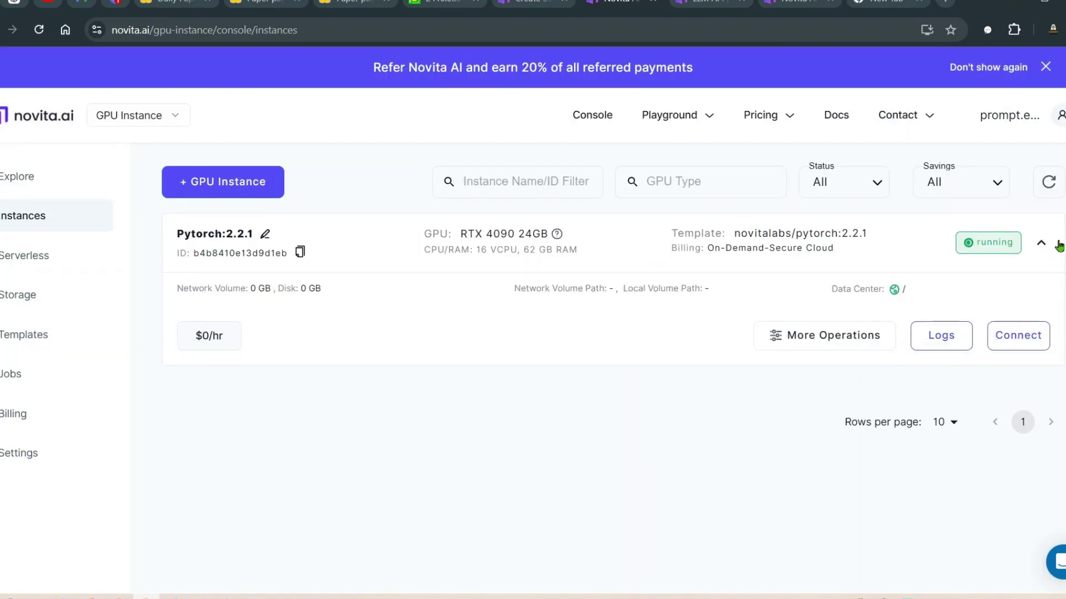
left_click(1016, 336)
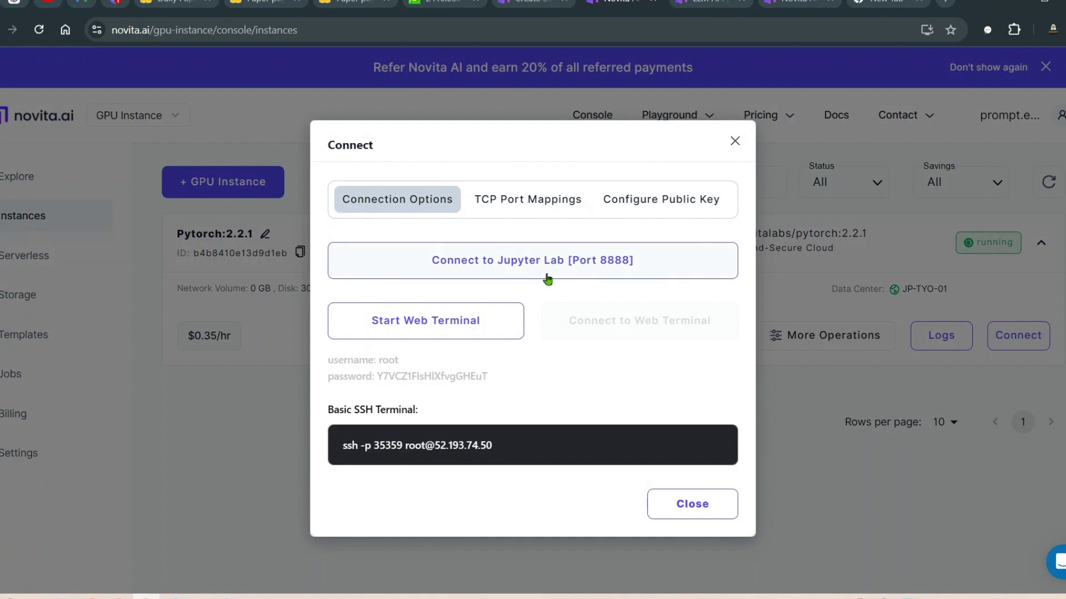
left_click(528, 263)
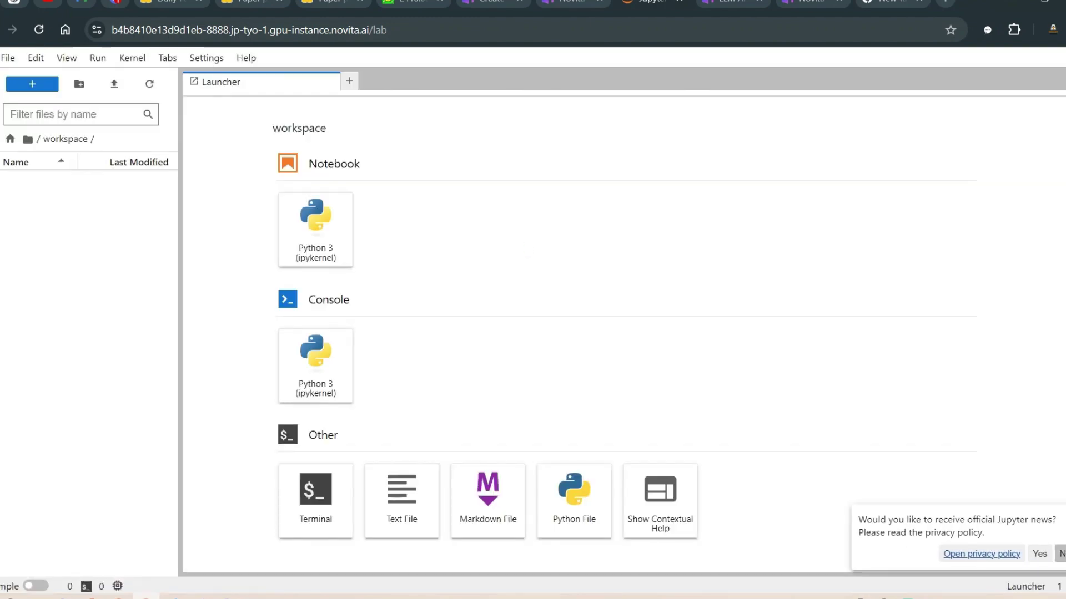
left_click(1059, 554)
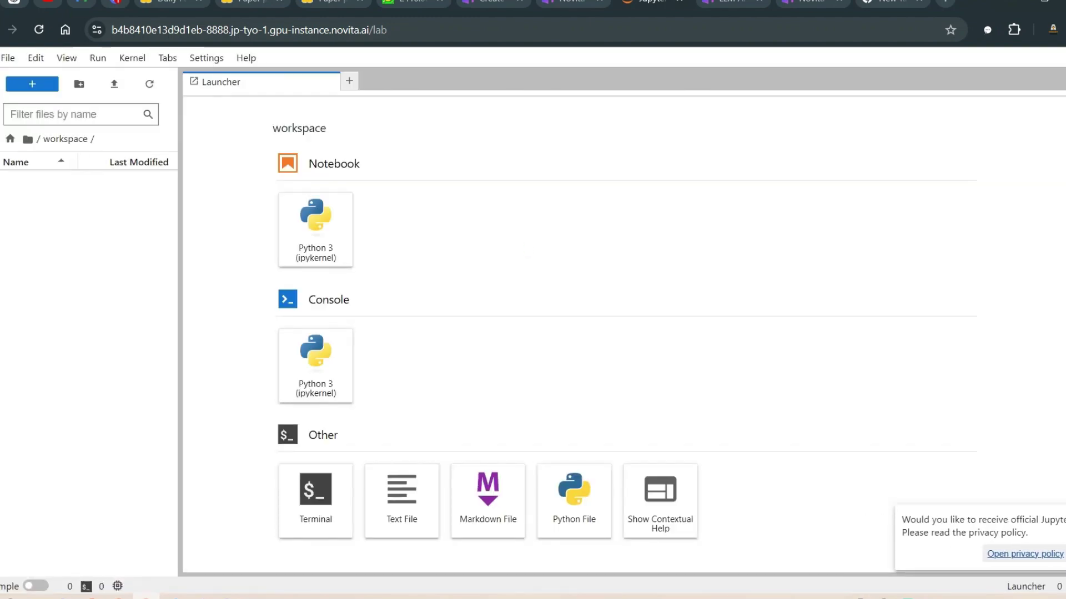
Step: Create a Python 3 (ipykernel) notebook and run !nvidia-smi in its first cell
left_click(340, 236)
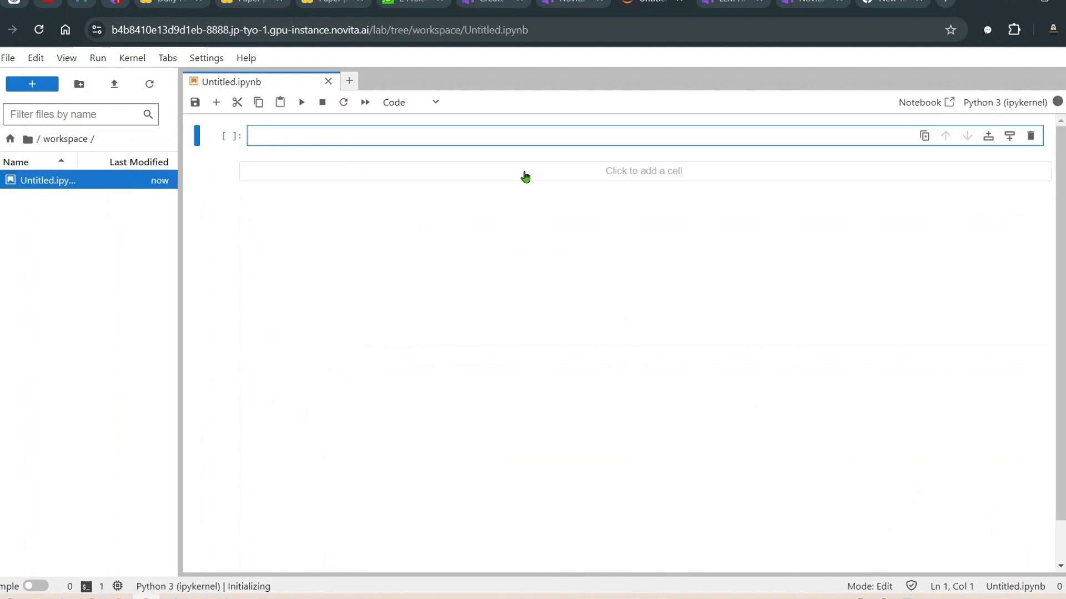
type("!n")
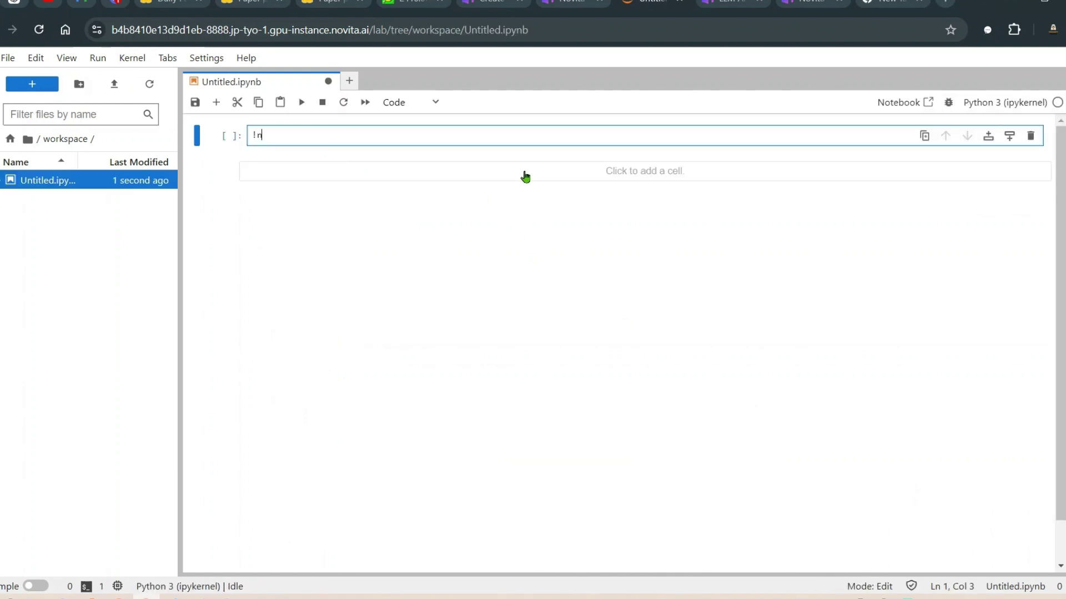
type("vidia-sm")
key("ctrl+plus")
key("ctrl+plus")
key("ctrl+plus")
key("ctrl+plus")
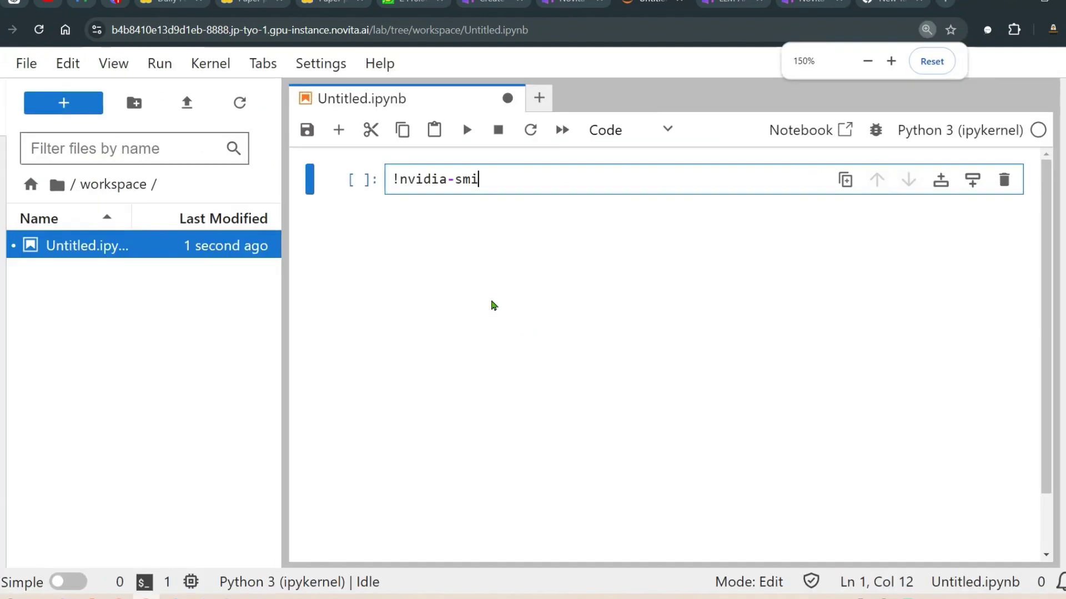
key("shift+Return")
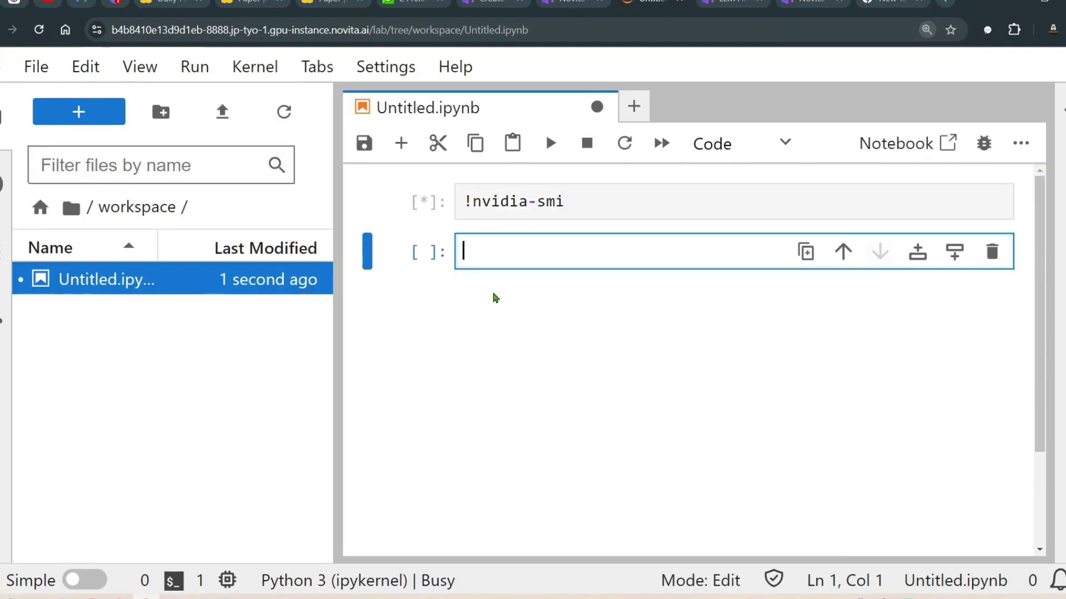
Step: Examine the GPU model and memory usage in the !nvidia-smi output
key("ctrl+minus")
key("ctrl+minus")
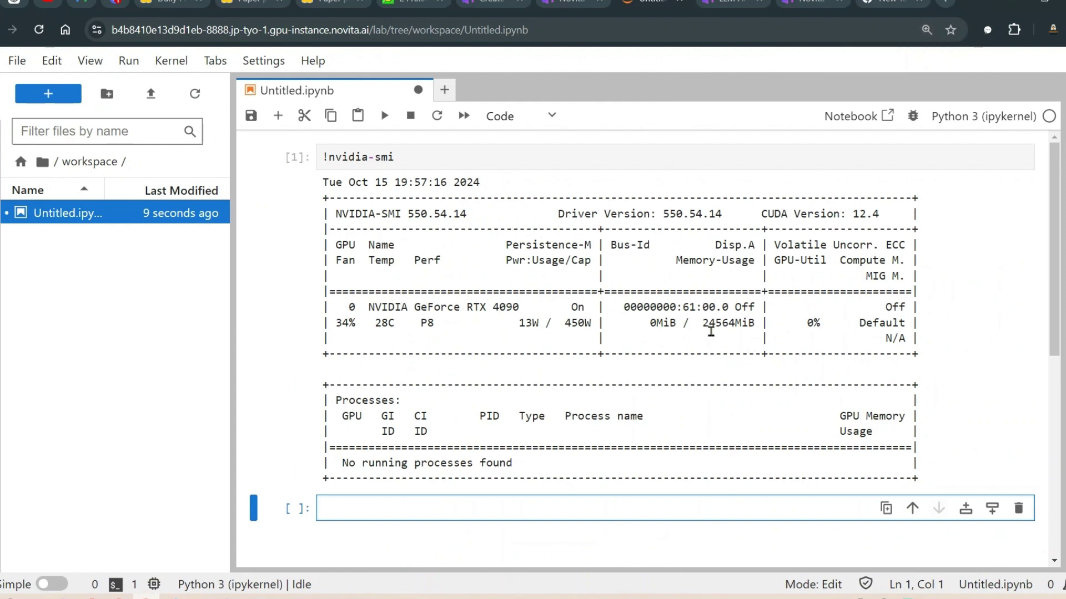
left_click_drag(706, 325, 738, 339)
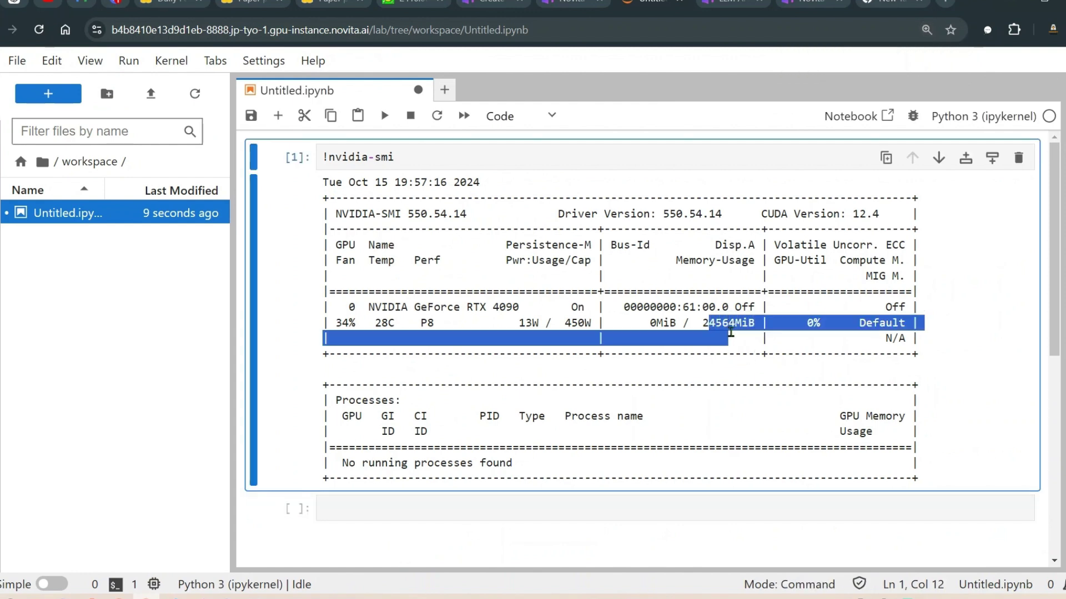
left_click(690, 327)
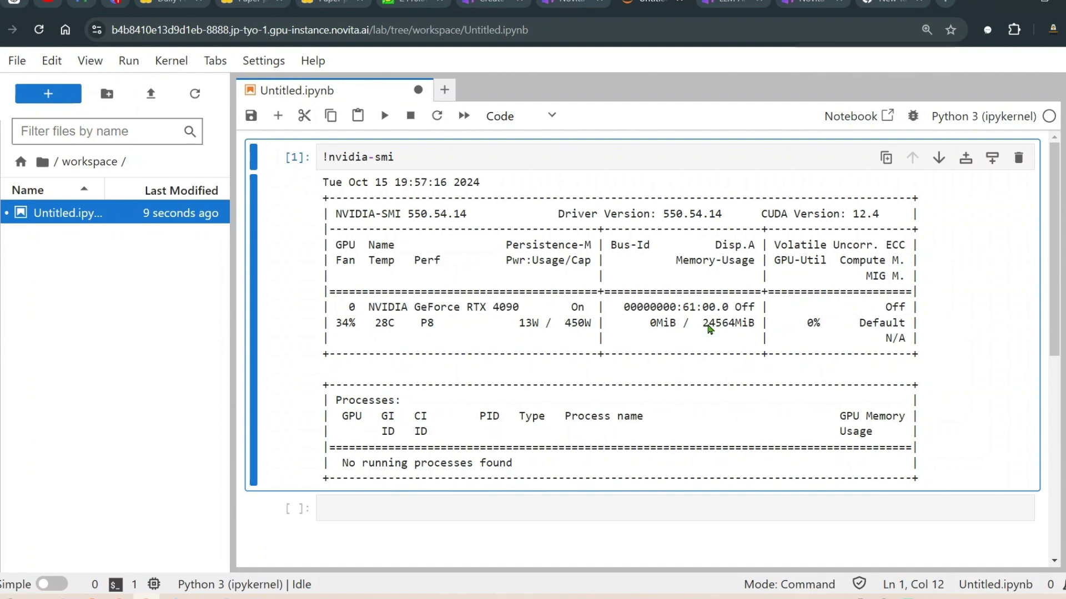
key("ctrl+minus")
key("ctrl+minus")
key("ctrl+plus")
key("ctrl+plus")
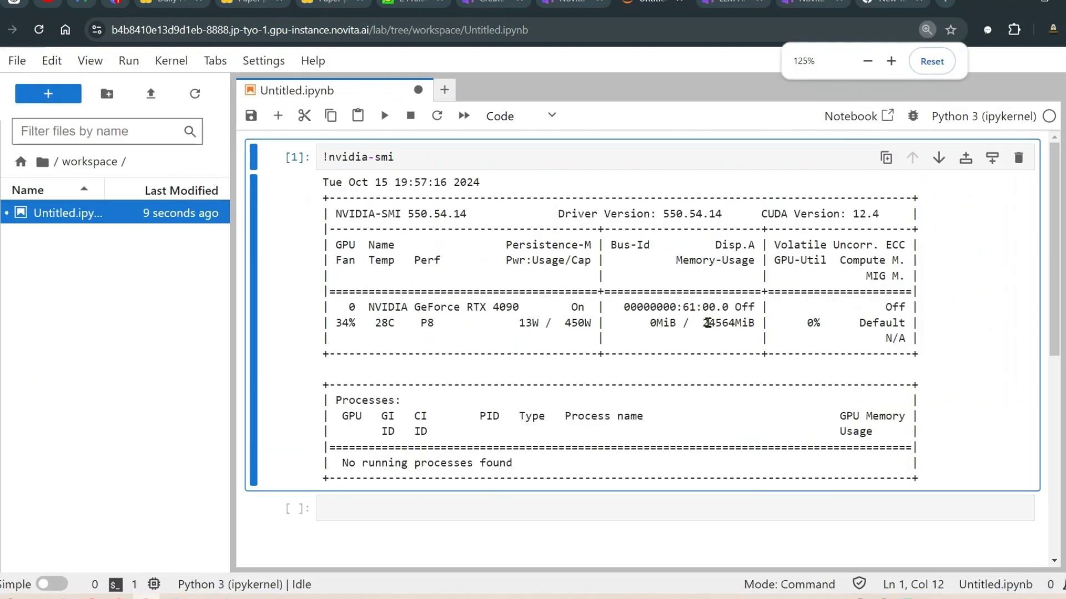
key("ctrl+minus")
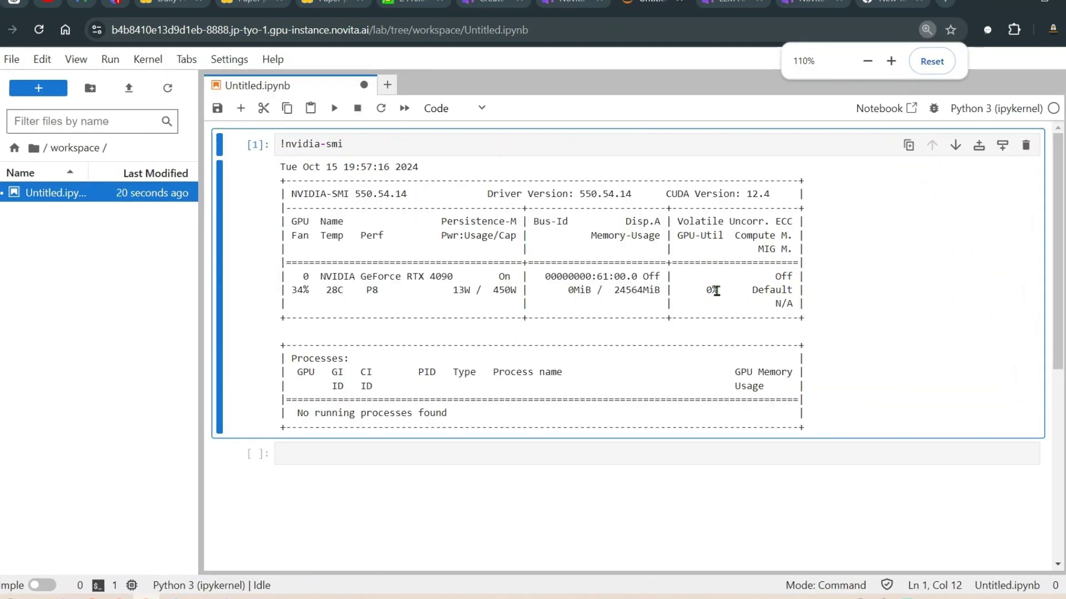
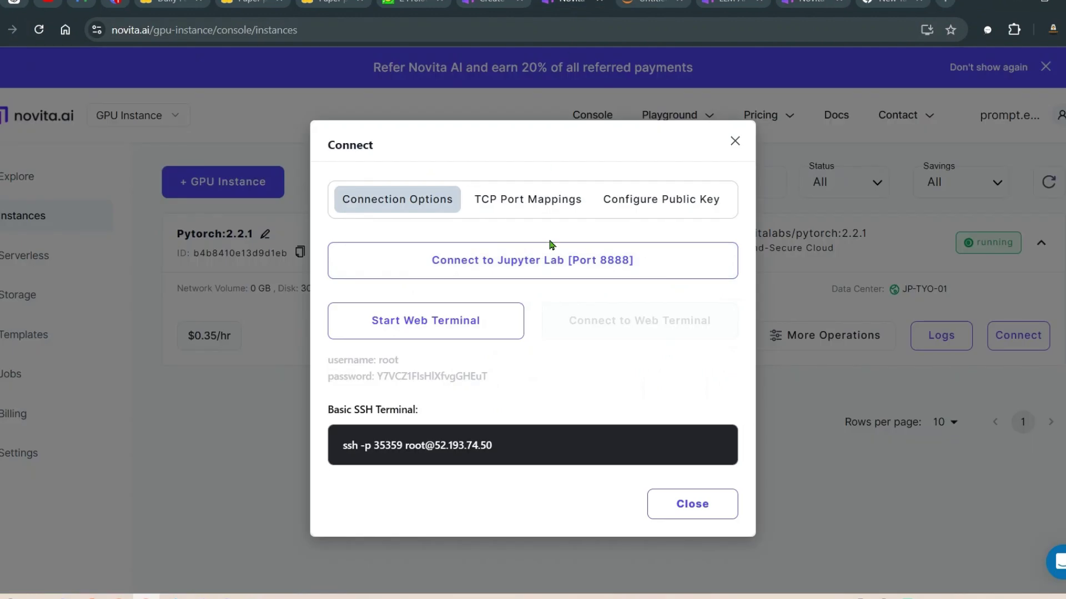
Step: Leave the connection options, check the hourly price of the Pytorch:2.2.1 instance in the Novita AI console, and terminate the instance
left_click(701, 504)
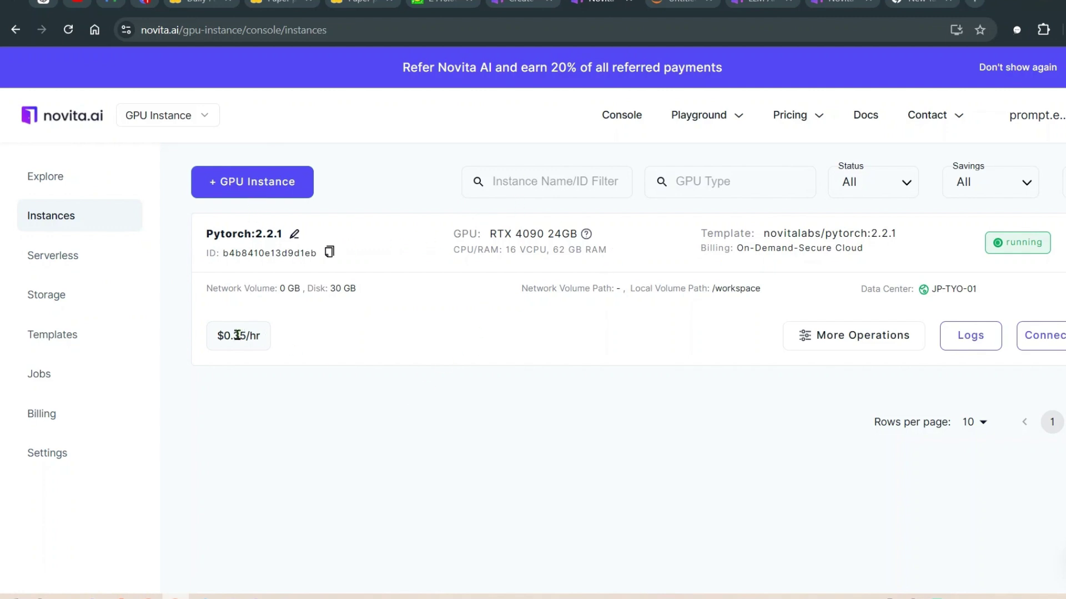
left_click_drag(233, 338, 262, 344)
left_click(519, 2)
scroll(420, 251, "up", 5)
key("ctrl+Tab")
left_click(855, 343)
left_click(843, 453)
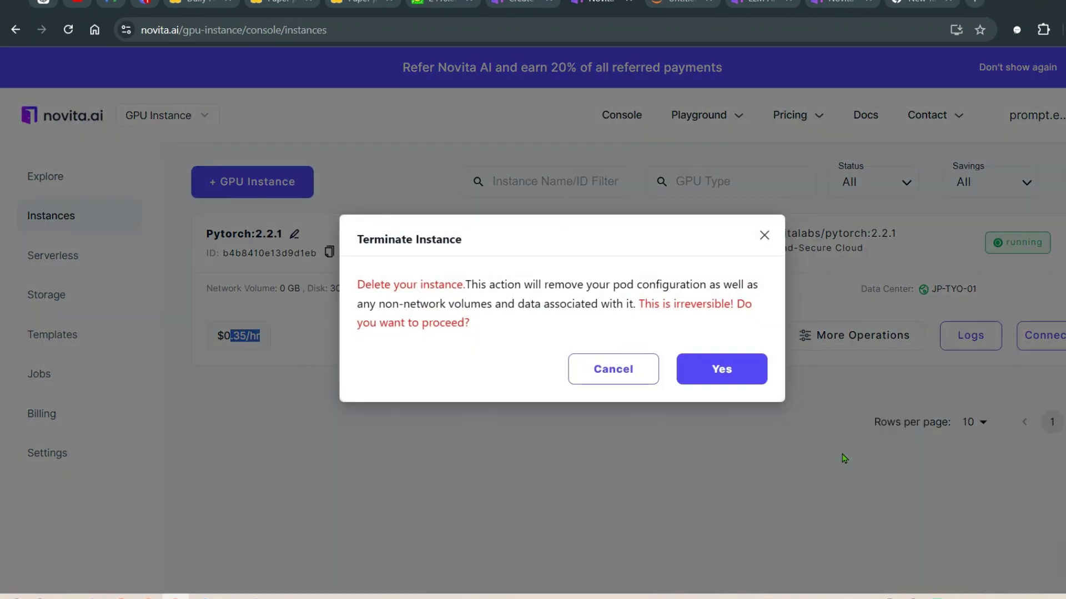
left_click(714, 377)
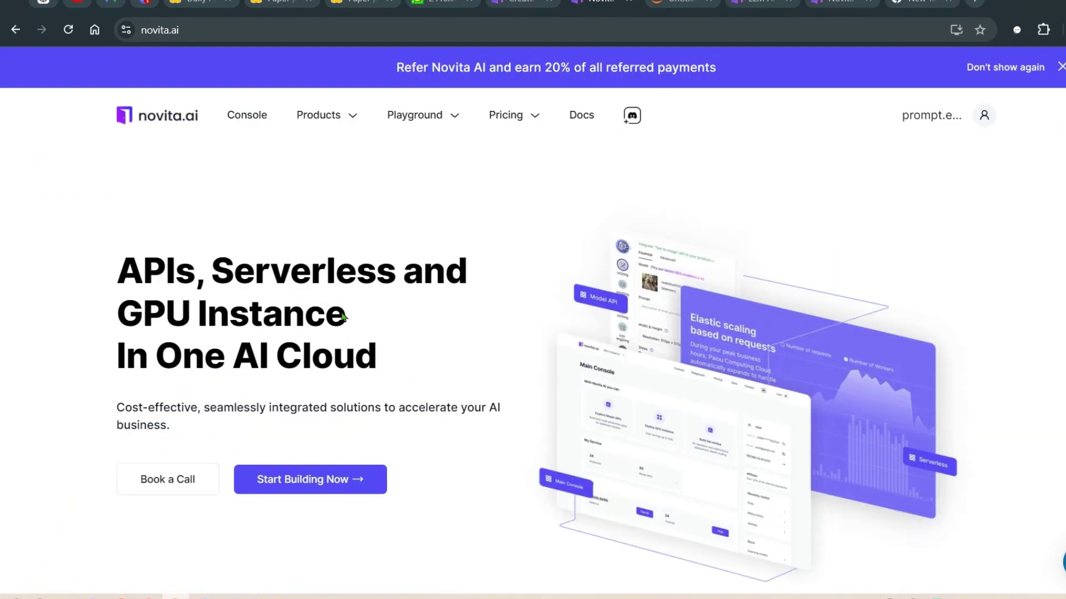
Step: Start a new GPU instance from the console with the Ollama:open-webui template on the 1x RTX 4090 24GB
scroll(387, 289, "down", 2)
scroll(387, 288, "up", 2)
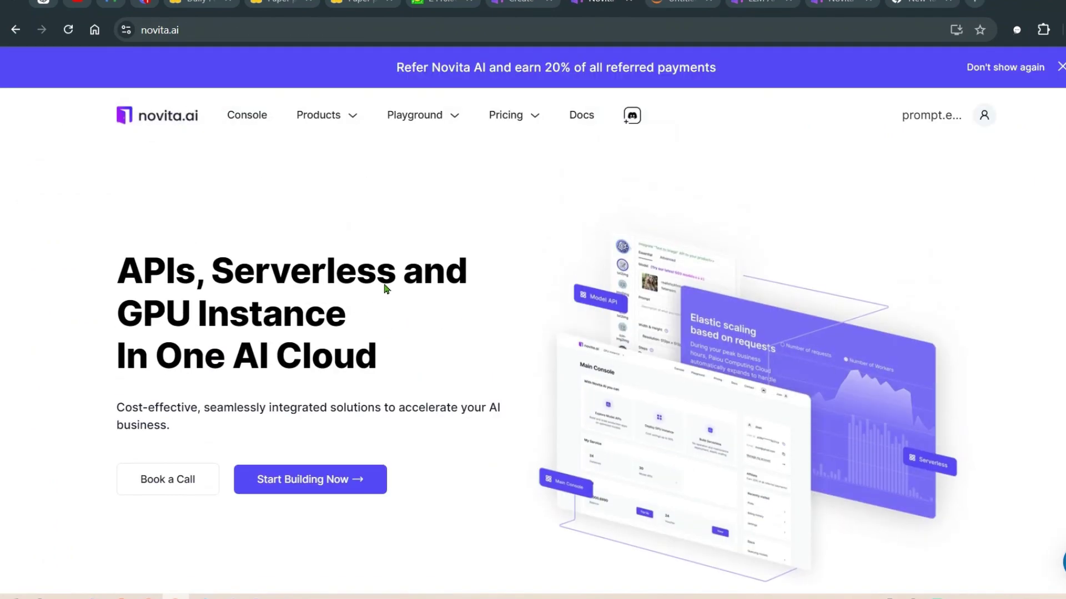
left_click(248, 117)
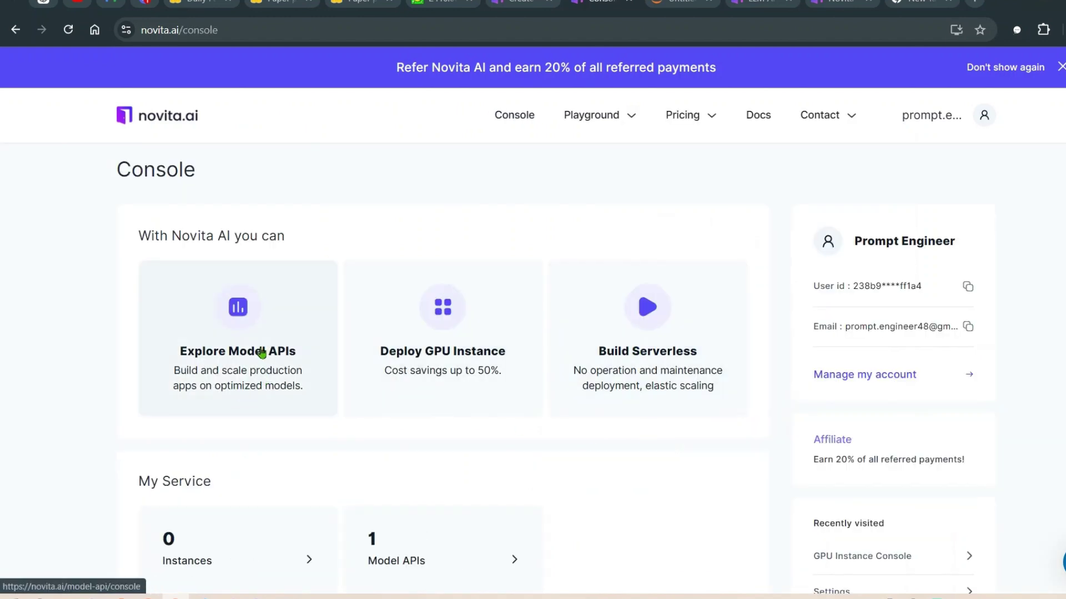
left_click(454, 359)
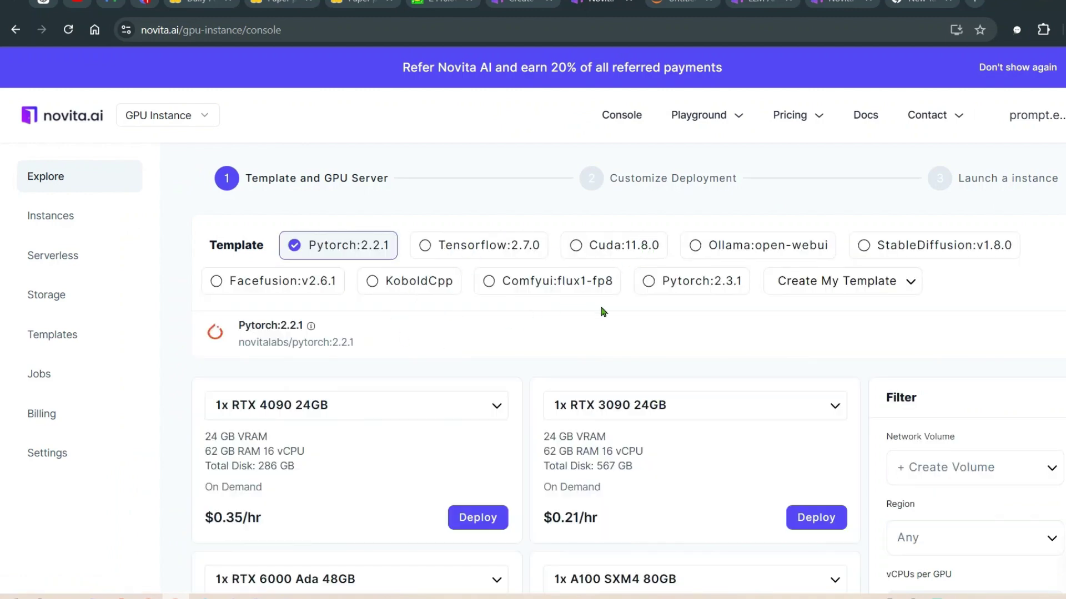
left_click(715, 251)
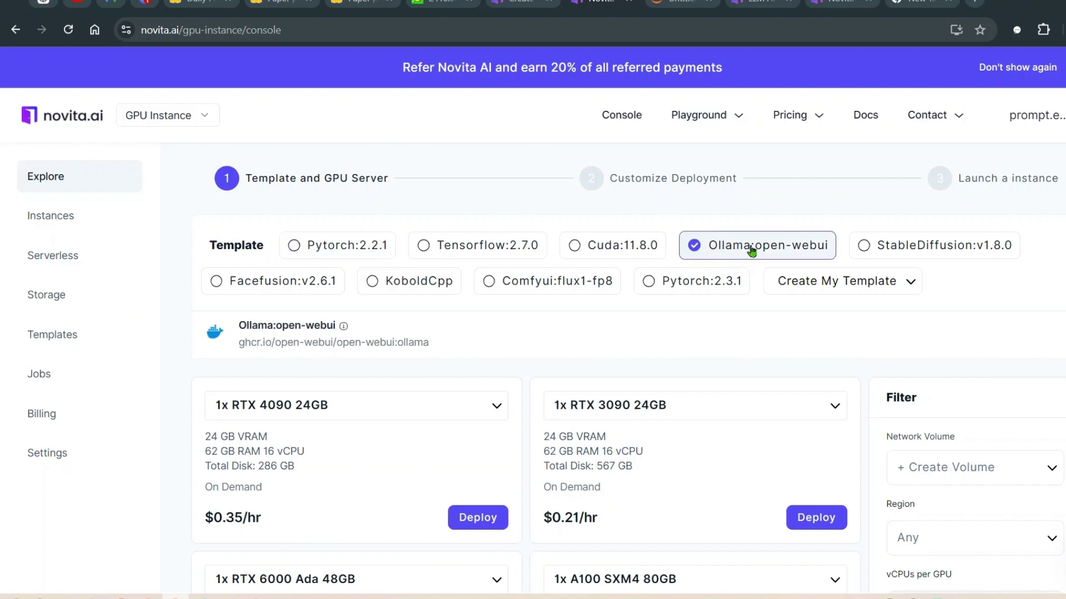
scroll(333, 477, "down", 2)
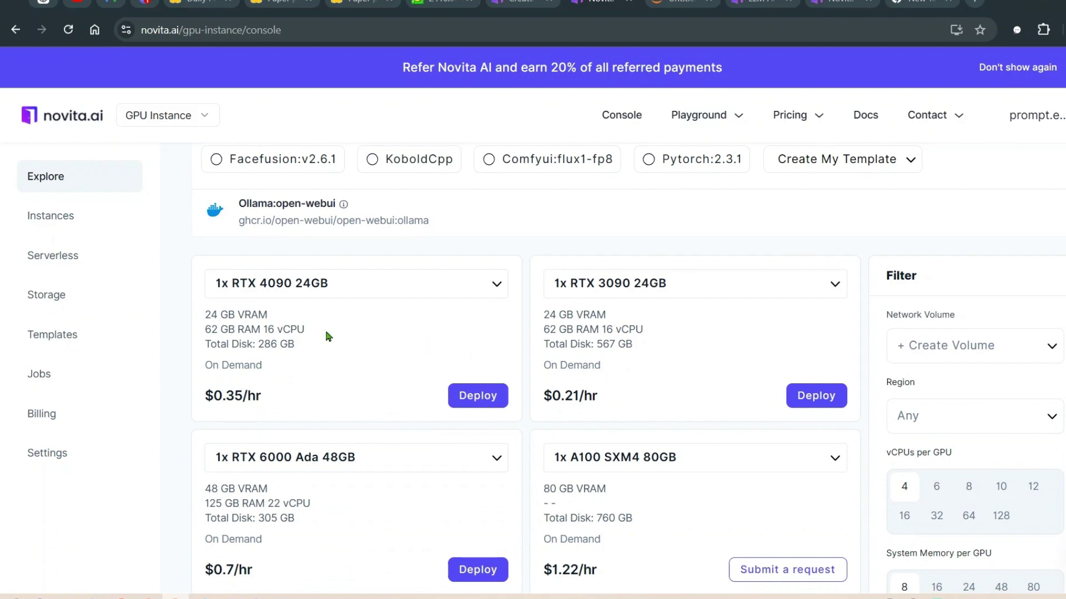
left_click(476, 395)
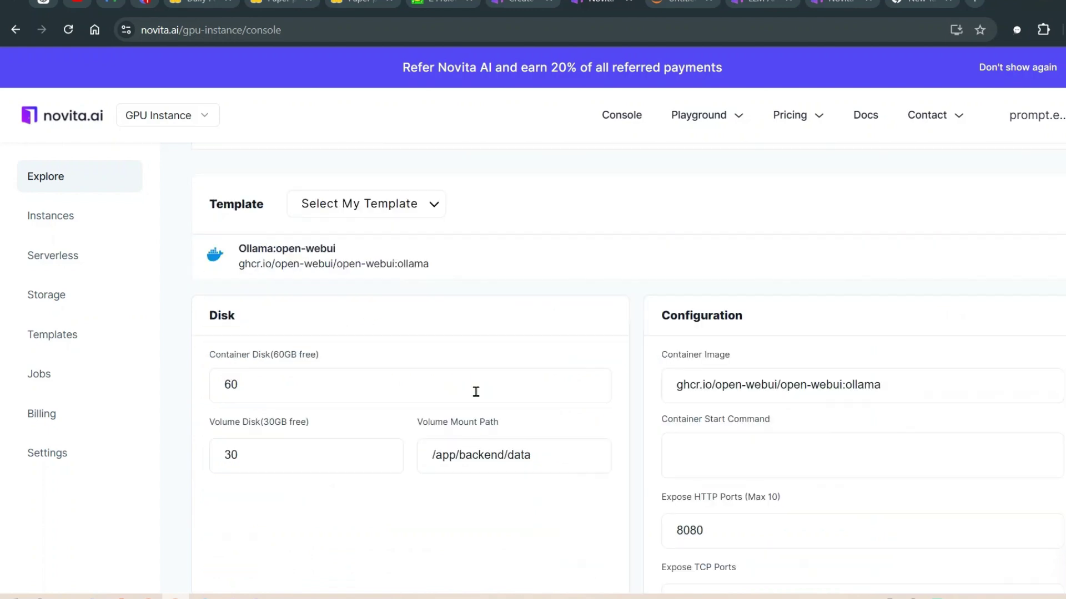
Step: Review the preset disk and container configuration for the Ollama:open-webui deployment and continue to the order summary
scroll(482, 311, "down", 2)
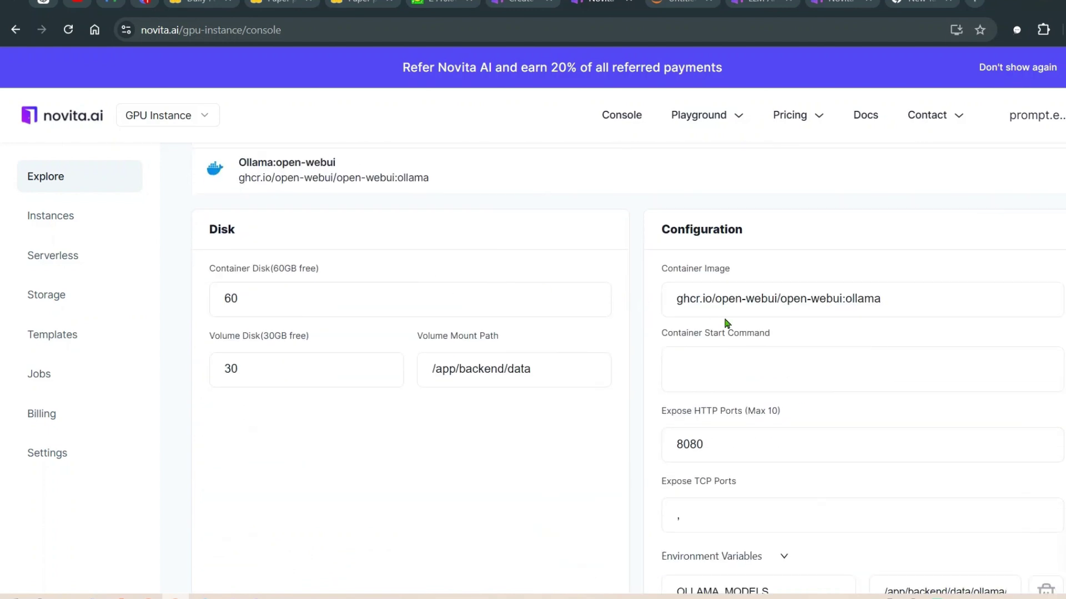
left_click_drag(684, 303, 890, 304)
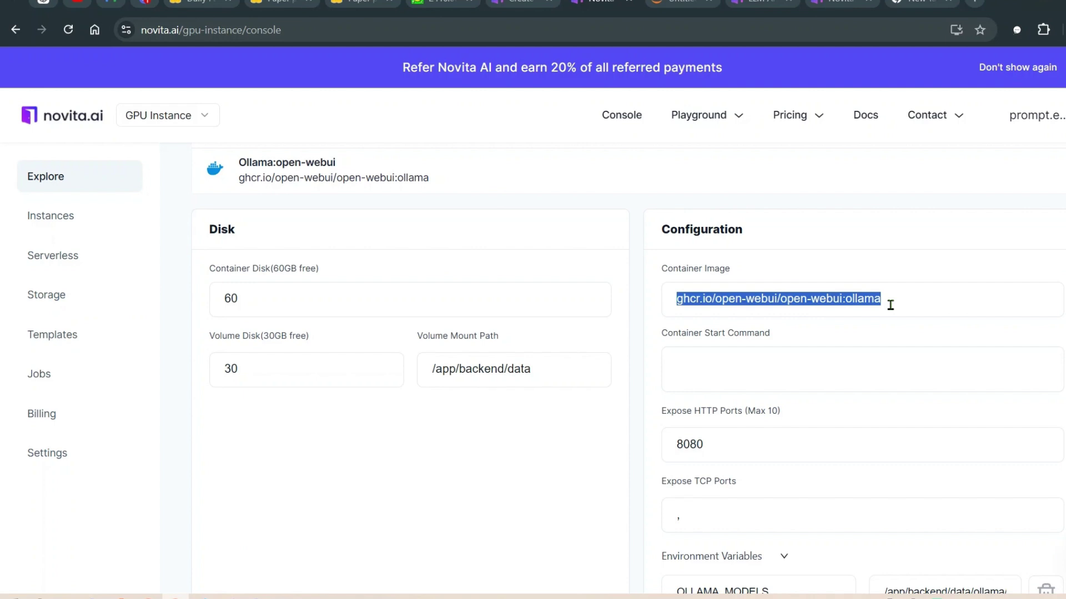
scroll(568, 419, "down", 2)
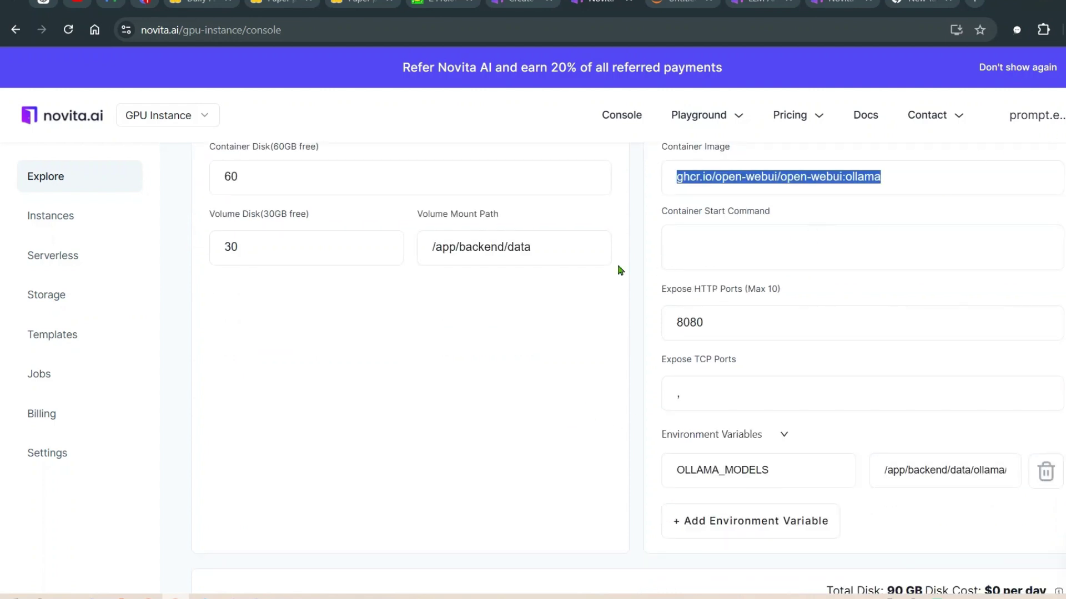
scroll(555, 277, "down", 2)
left_click(860, 541)
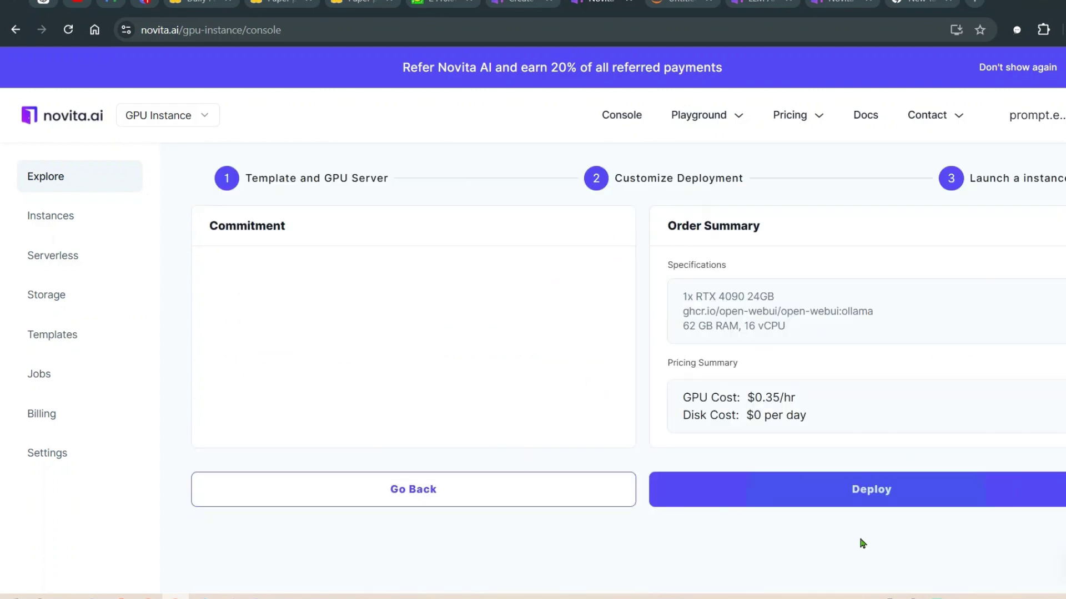
Step: Deploy the Ollama:open-webui instance and connect to its HTTP service on port 8080
left_click(862, 496)
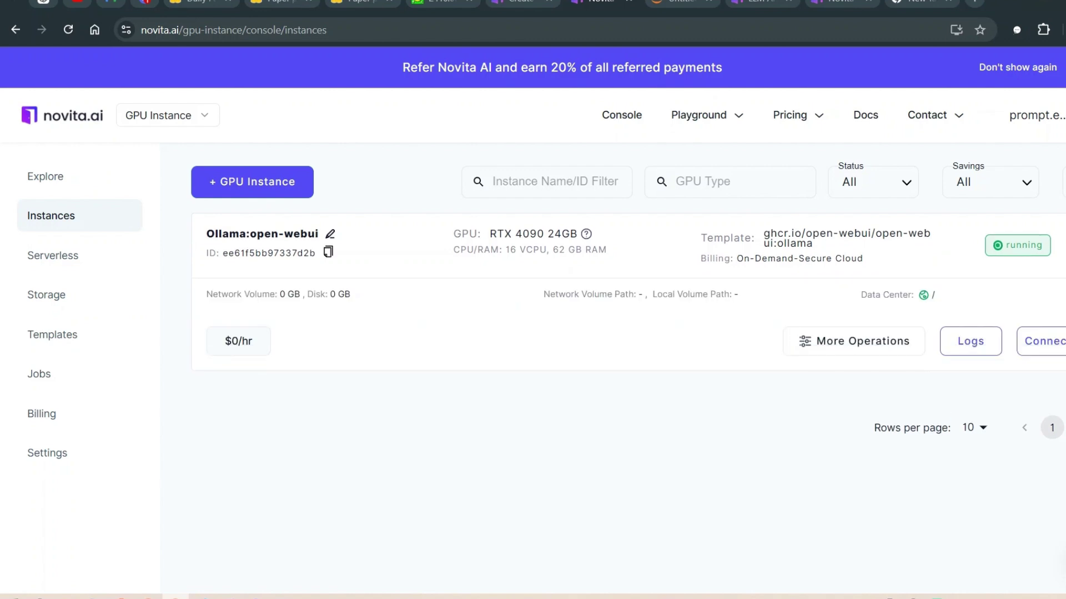
left_click(1051, 344)
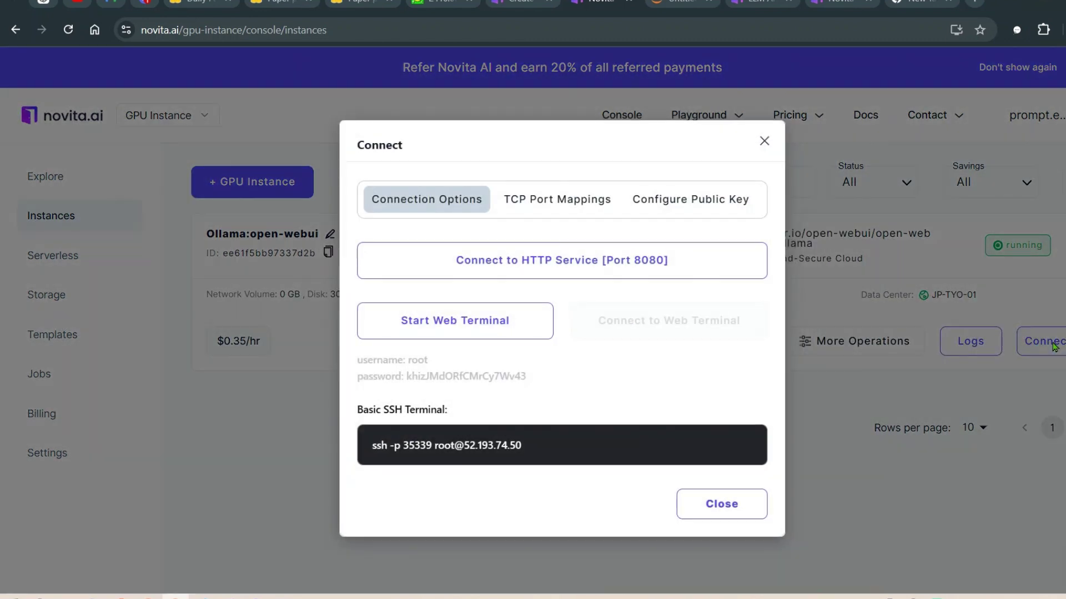
left_click(525, 262)
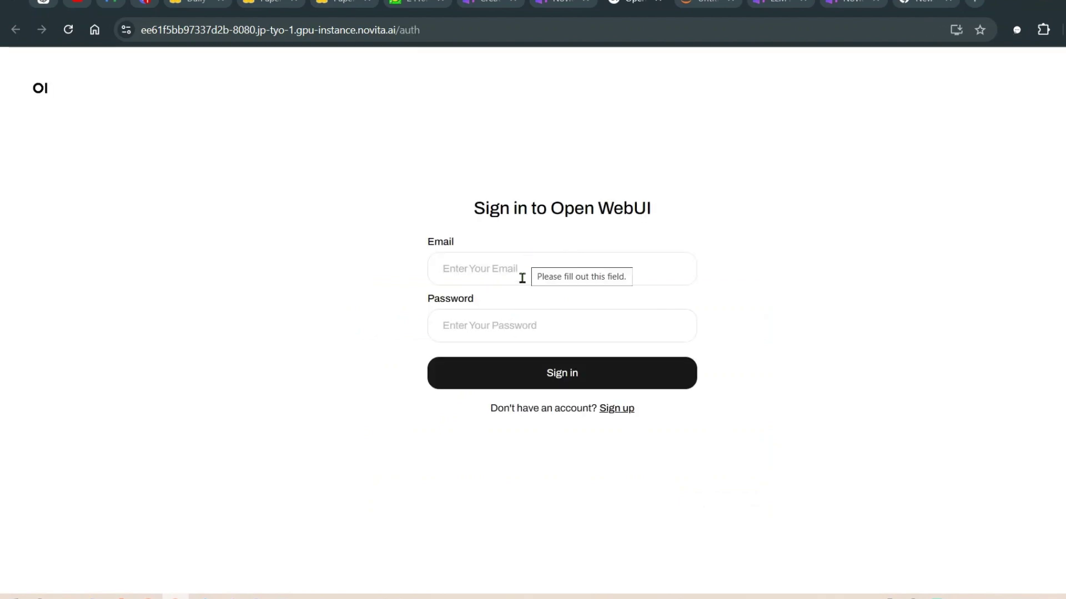
Step: Try to sign in to Open WebUI with the saved e-mail and account password
left_click(536, 277)
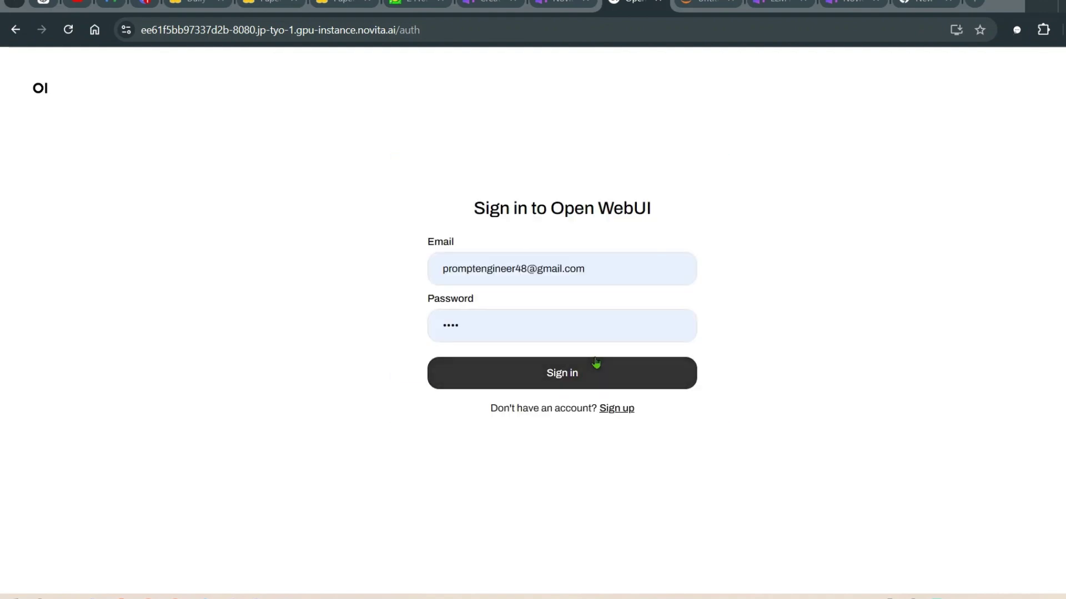
left_click(595, 383)
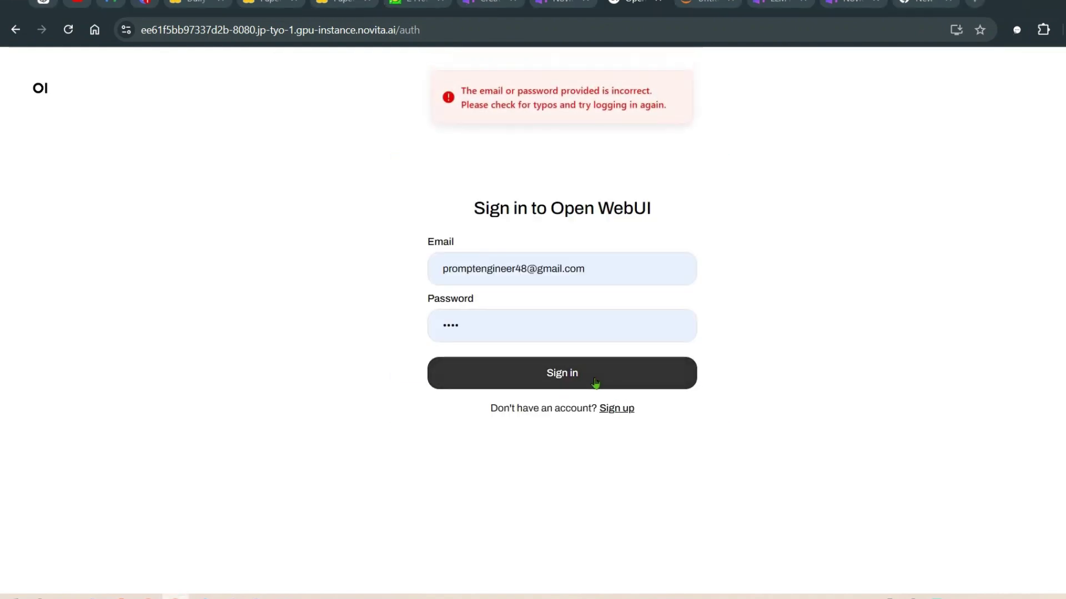
left_click(629, 269)
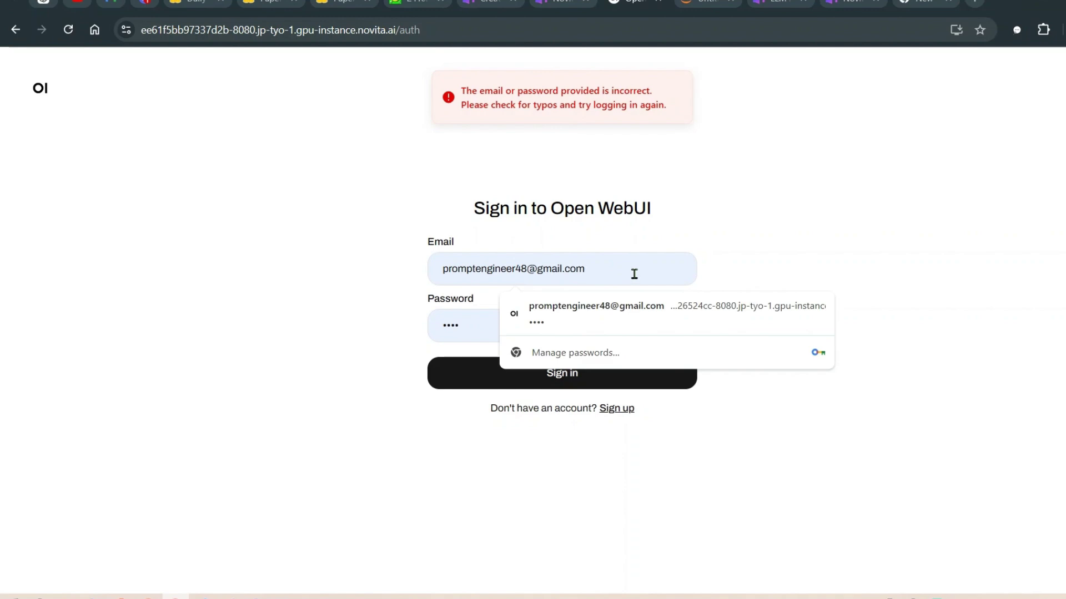
left_click(597, 326)
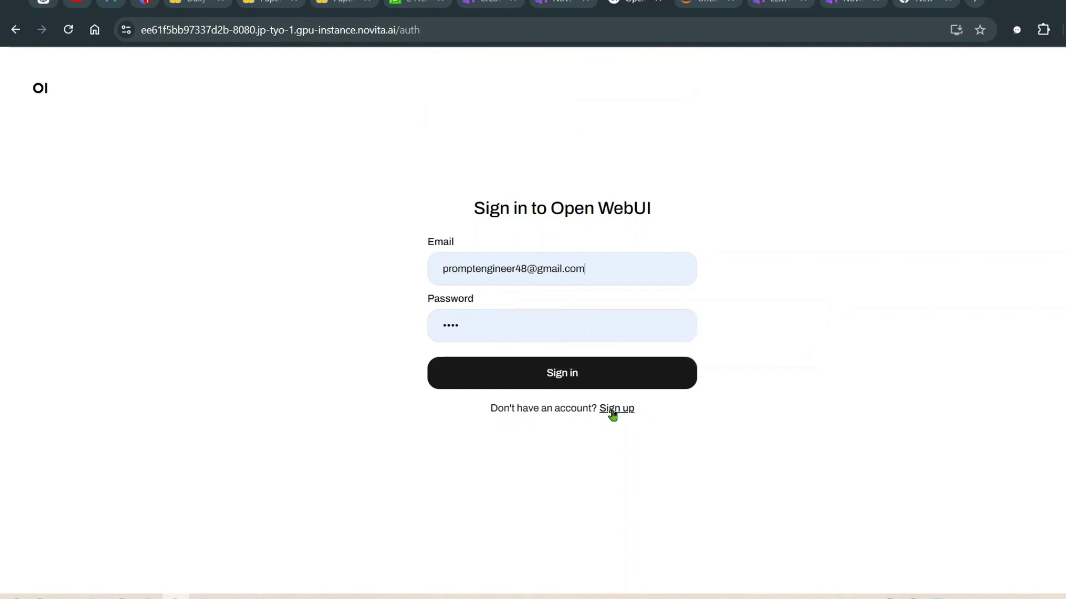
Step: Sign up for an Open WebUI account with the account name, e-mail and password, and dismiss the release notes
left_click(614, 411)
left_click(523, 240)
type("Prompt")
key("Down")
key("Return")
key("Return")
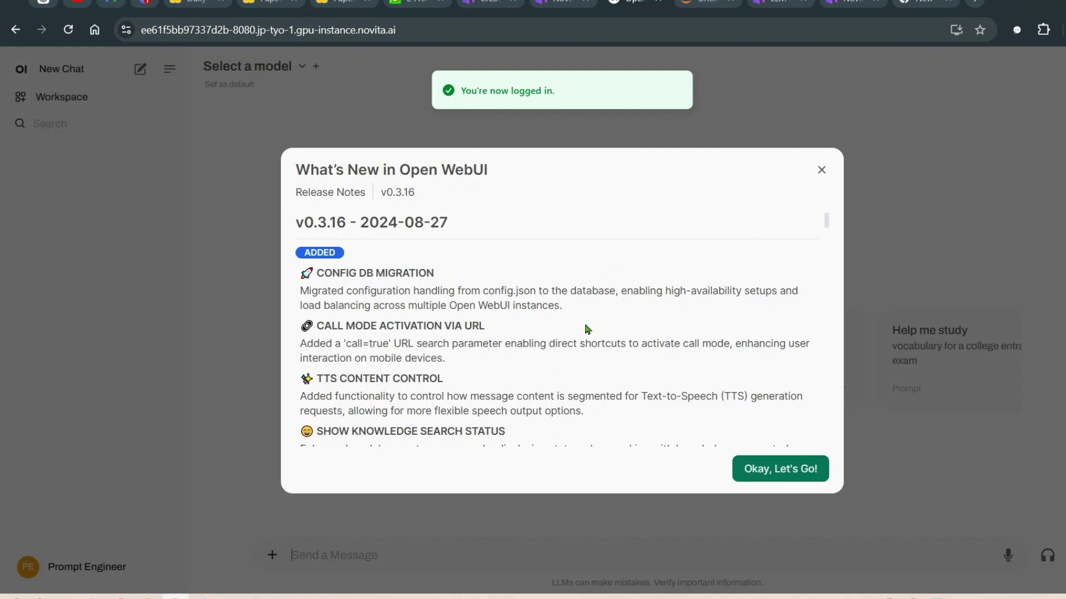
left_click(777, 469)
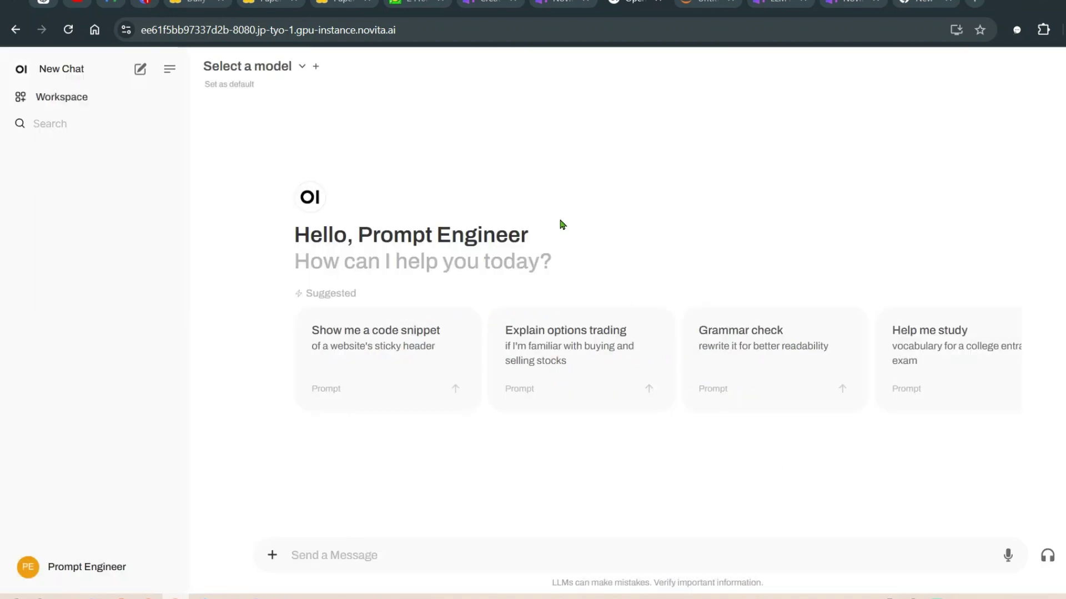
Step: Open the Ollama model management section in Open WebUI's admin settings
left_click(302, 67)
left_click(737, 166)
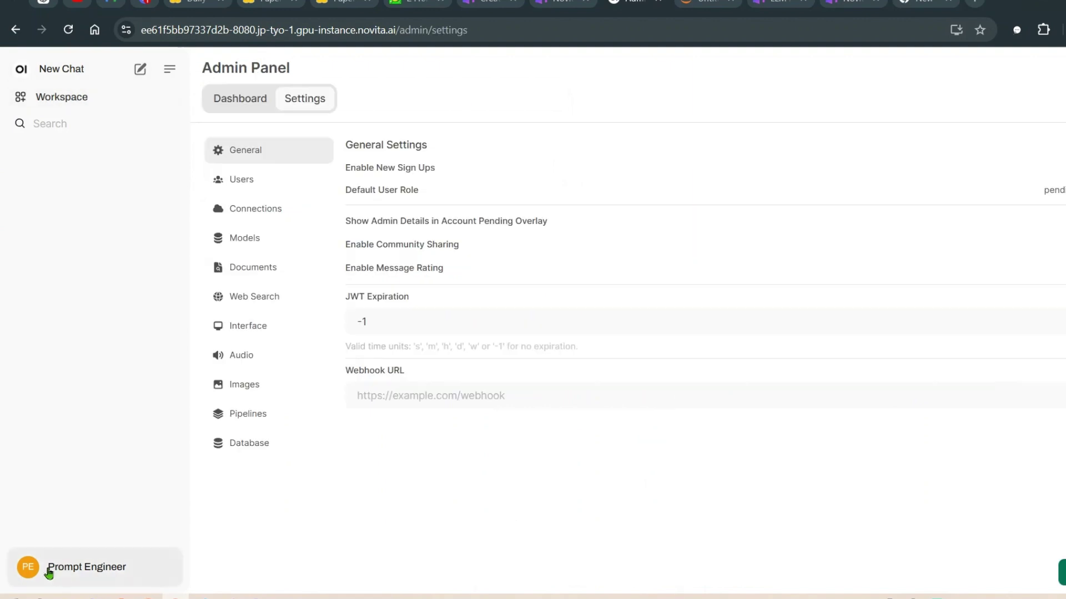
left_click(47, 569)
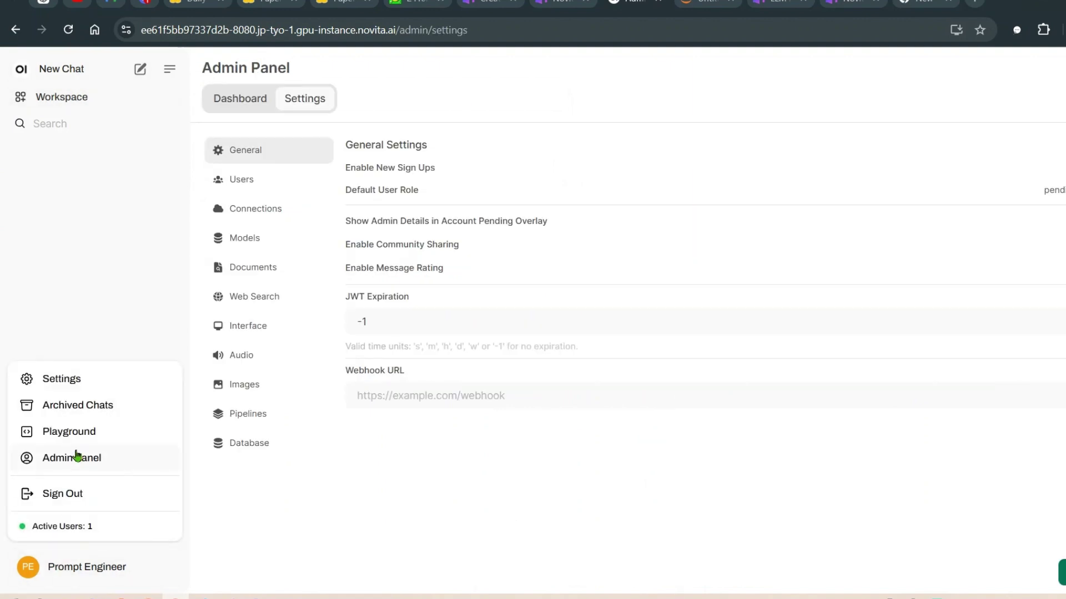
left_click(78, 378)
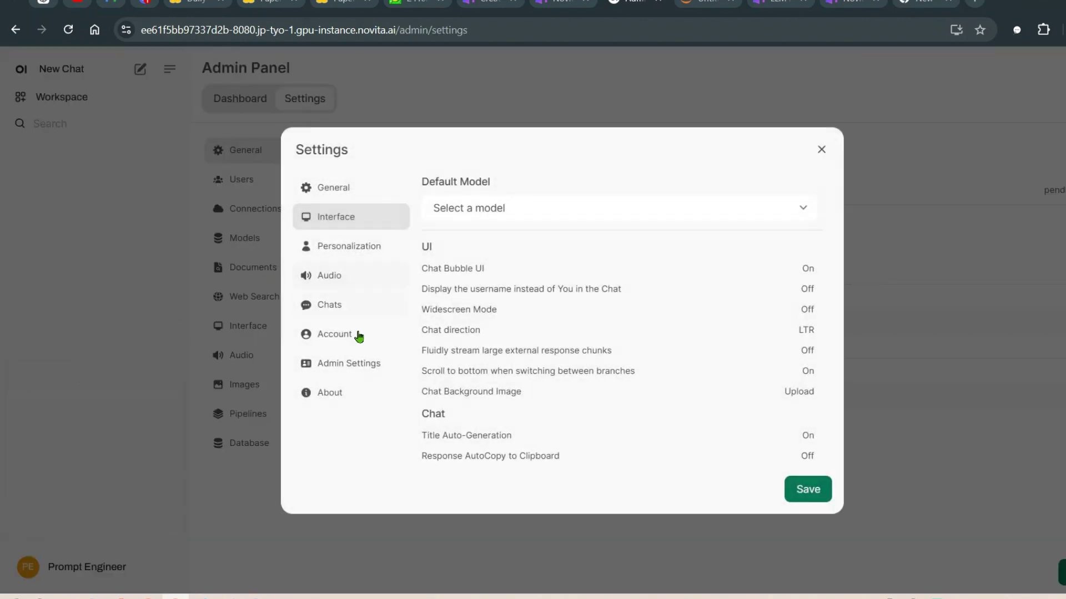
left_click(345, 364)
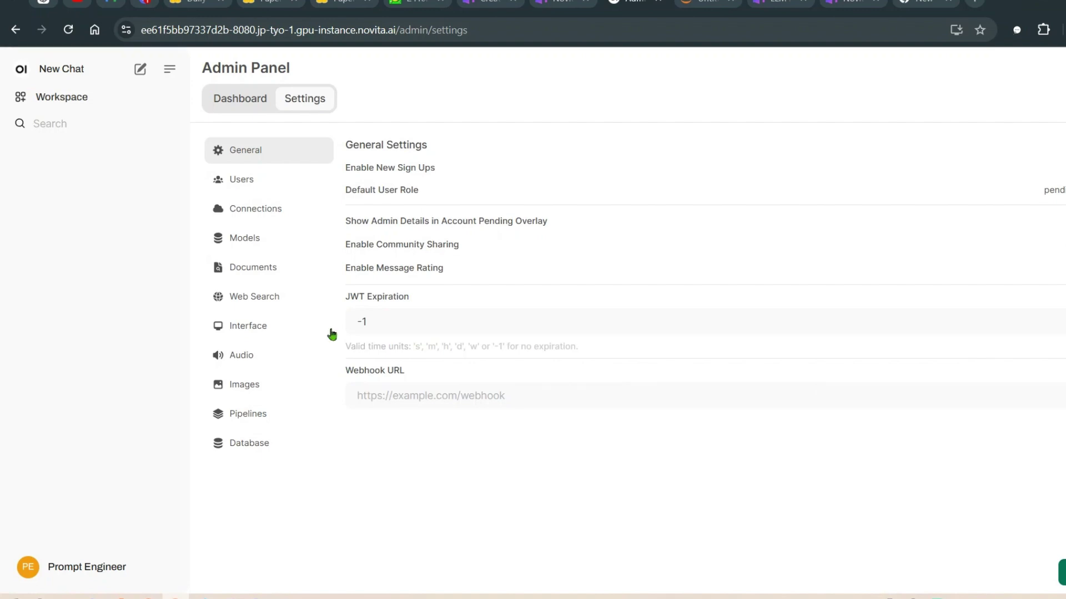
left_click(247, 239)
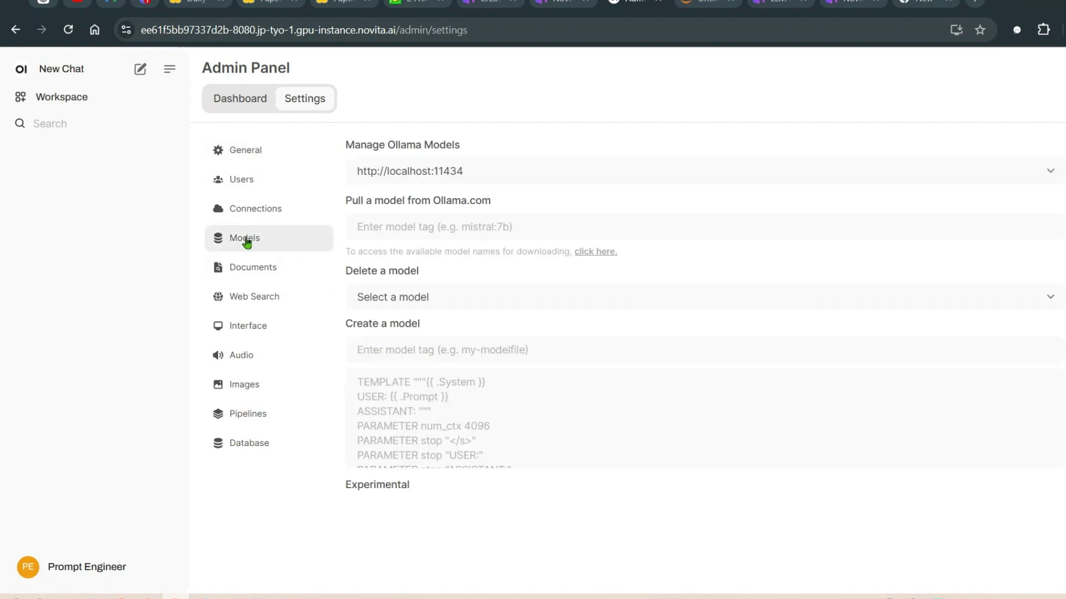
Step: Enter "ollama pull llama3.2" as the model tag to pull from Ollama.com
left_click(611, 219)
type("ollama pull llama3.2")
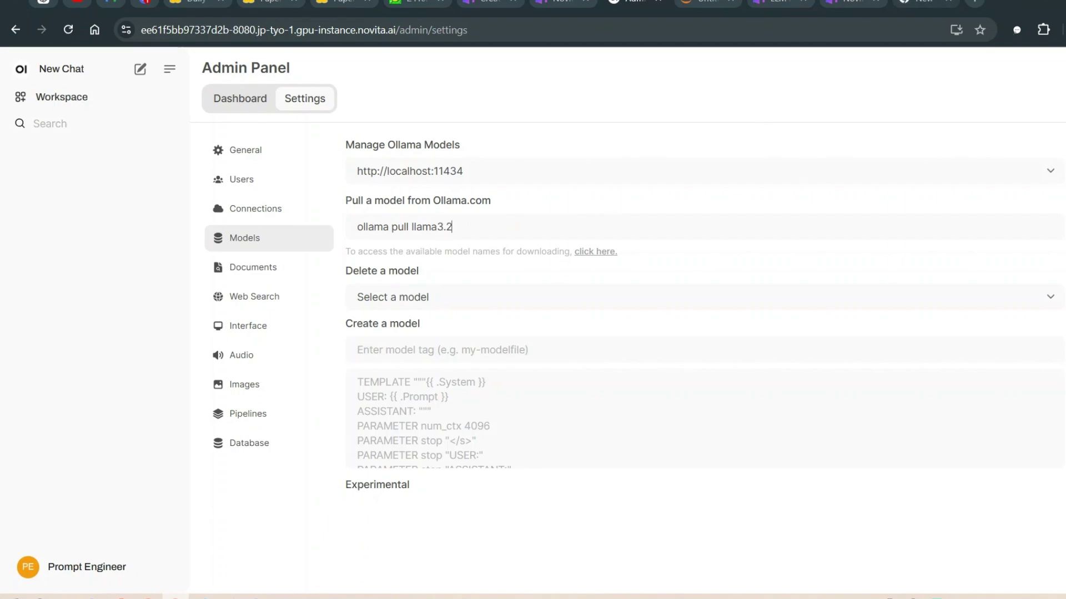
Step: Find llama3.2 in the model library on ollama.com and copy its run command
left_click(902, 2)
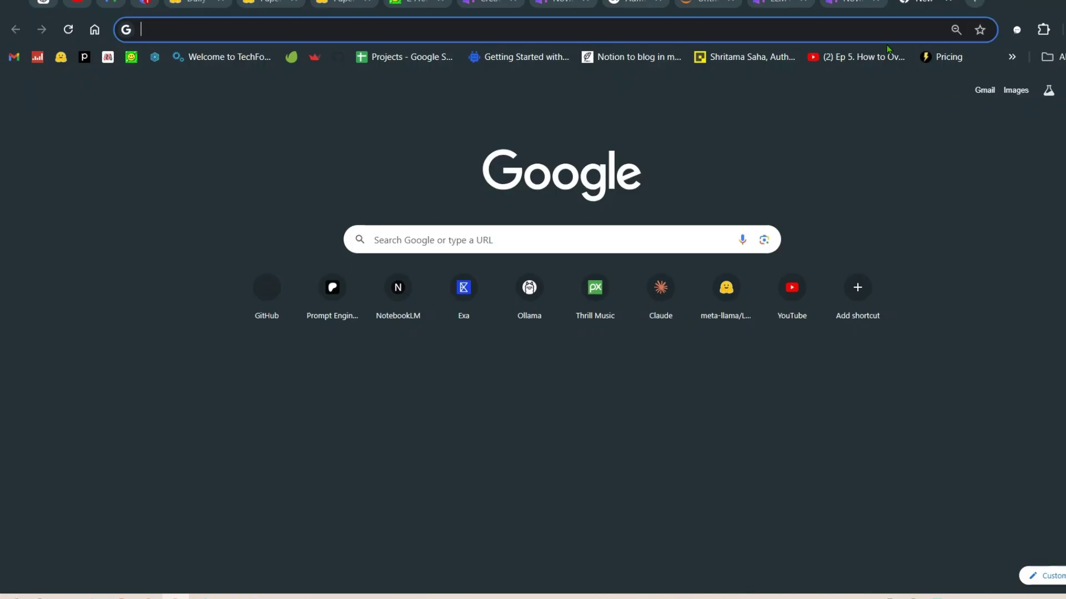
type("ollama")
key("Return")
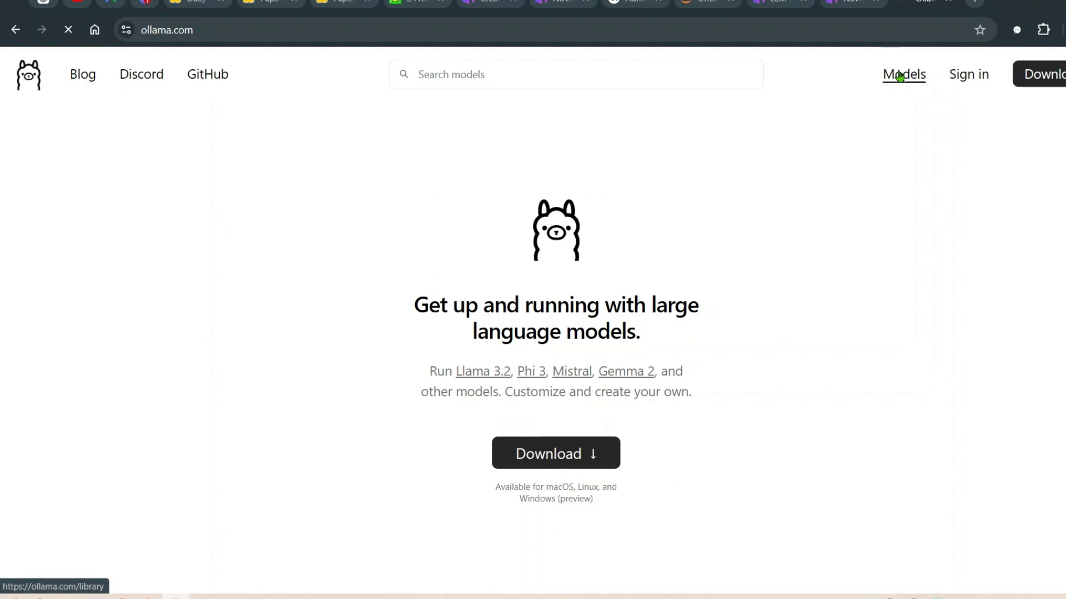
left_click(900, 76)
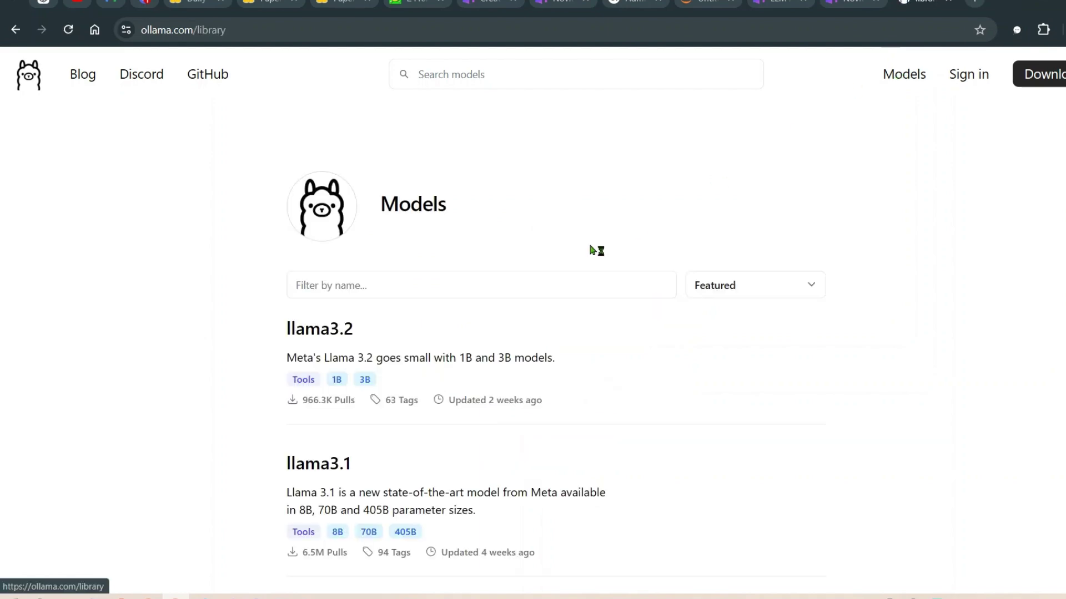
left_click(326, 333)
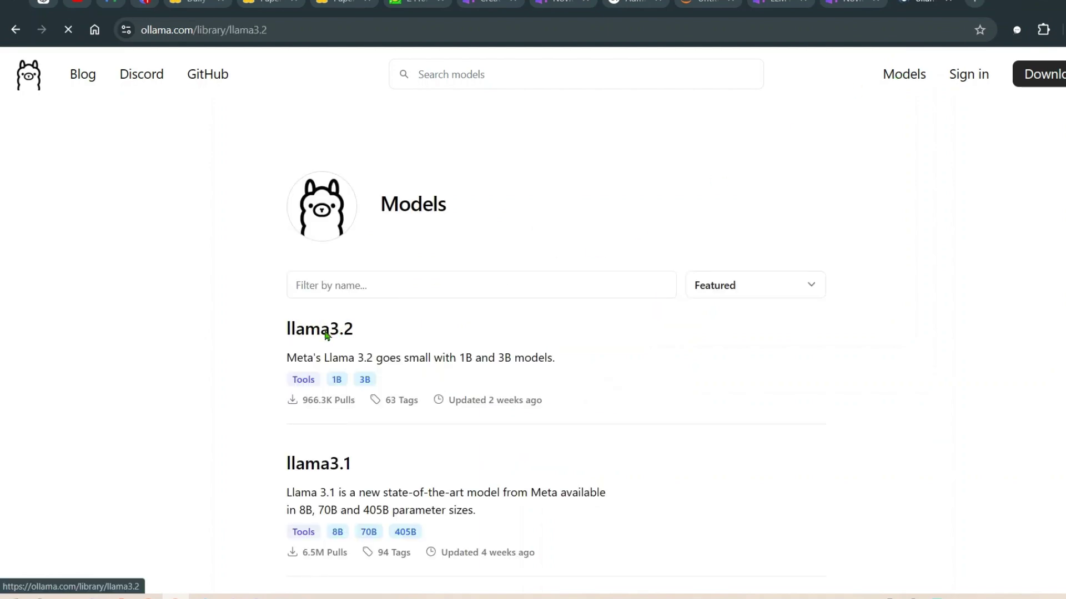
scroll(499, 247, "down", 1)
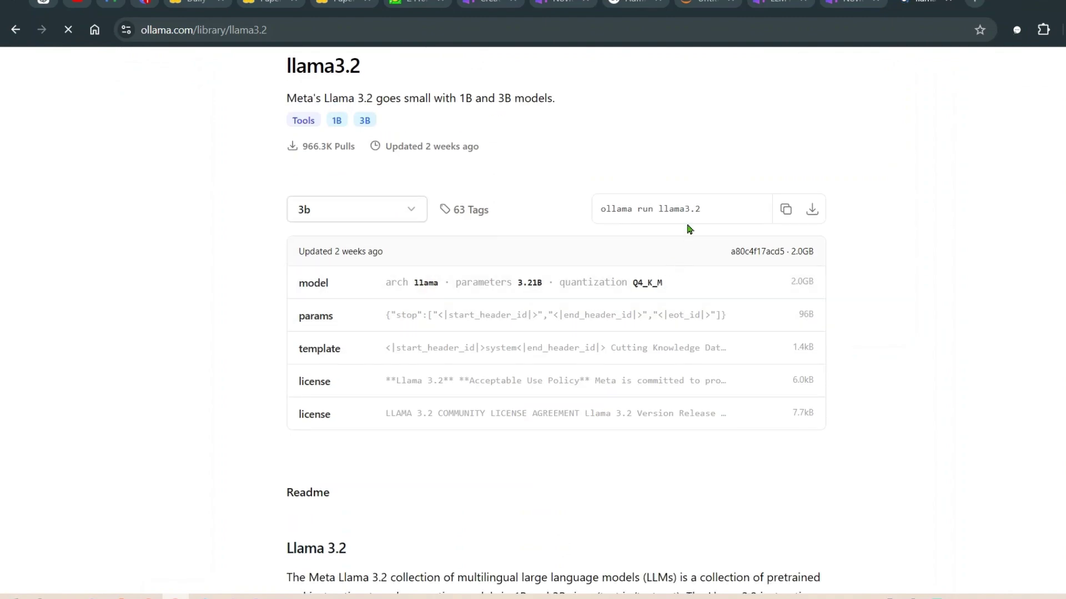
left_click(785, 210)
Step: Return to Open WebUI, replace the model tag with the copied "ollama run llama3.2" and start pulling the model
key("ctrl+Tab")
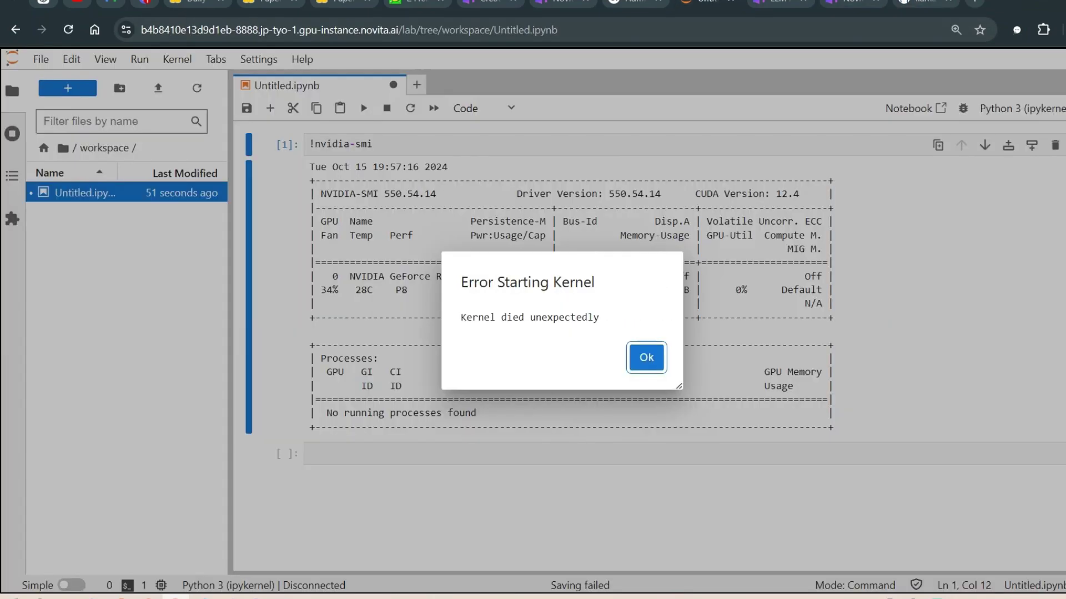
key("ctrl+Tab")
key("ctrl+Tab")
left_click(605, 7)
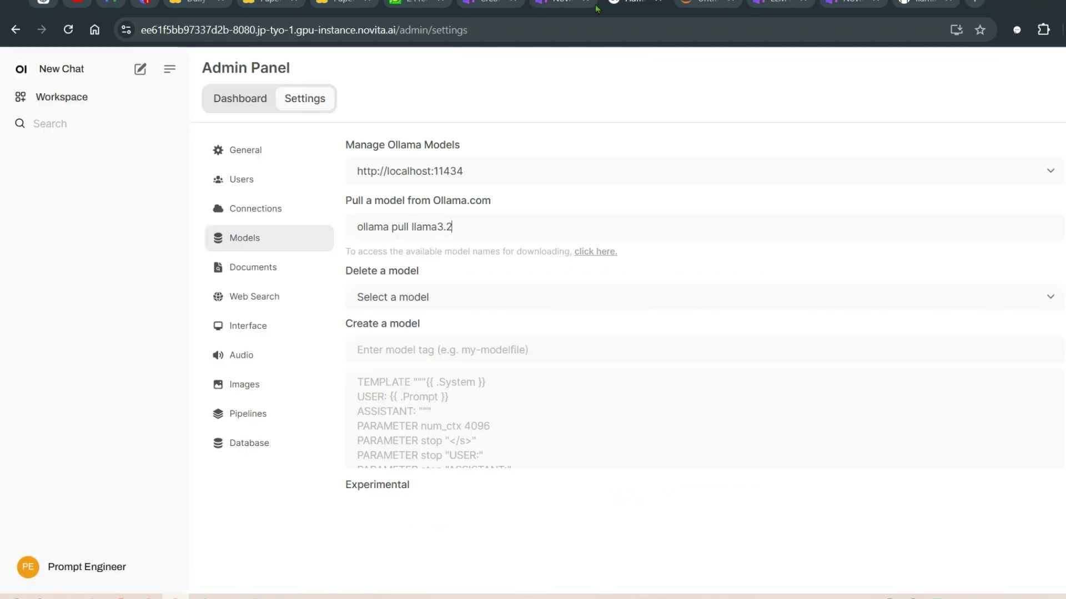
left_click_drag(471, 230, 341, 223)
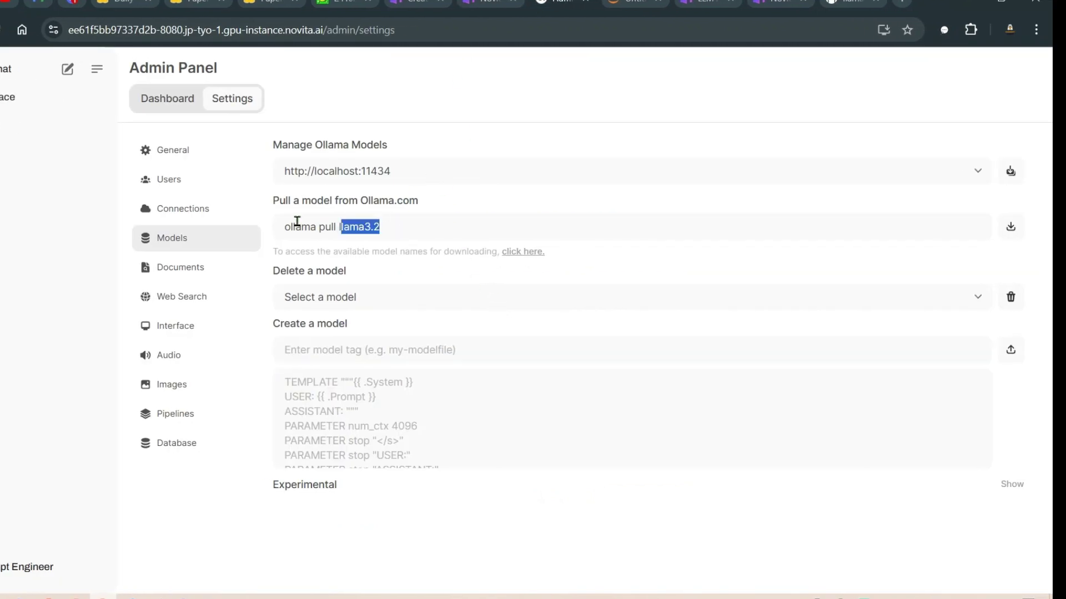
key("ctrl+v")
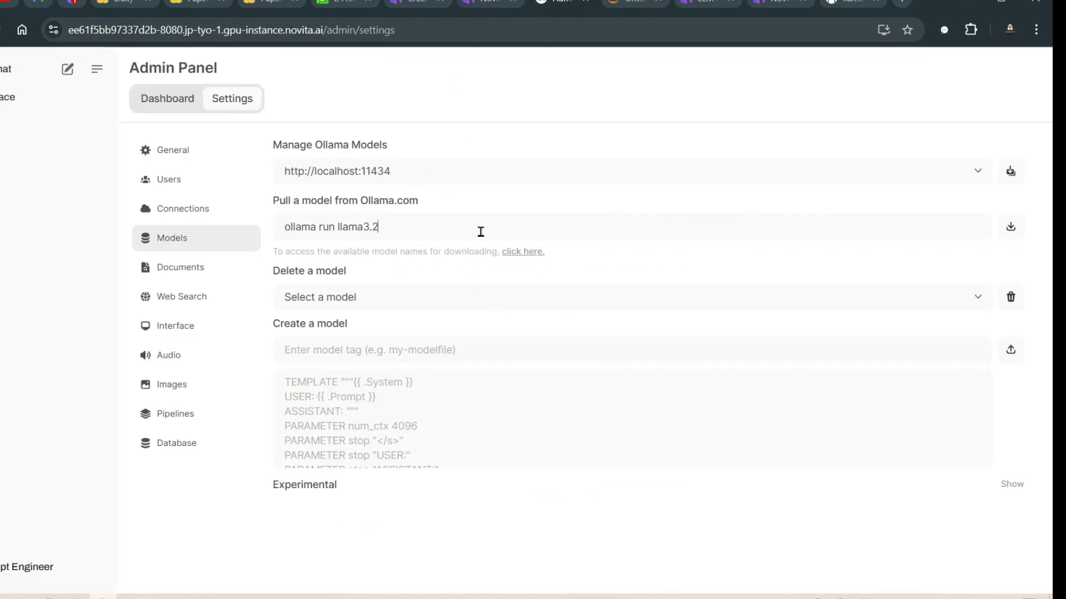
left_click(1010, 225)
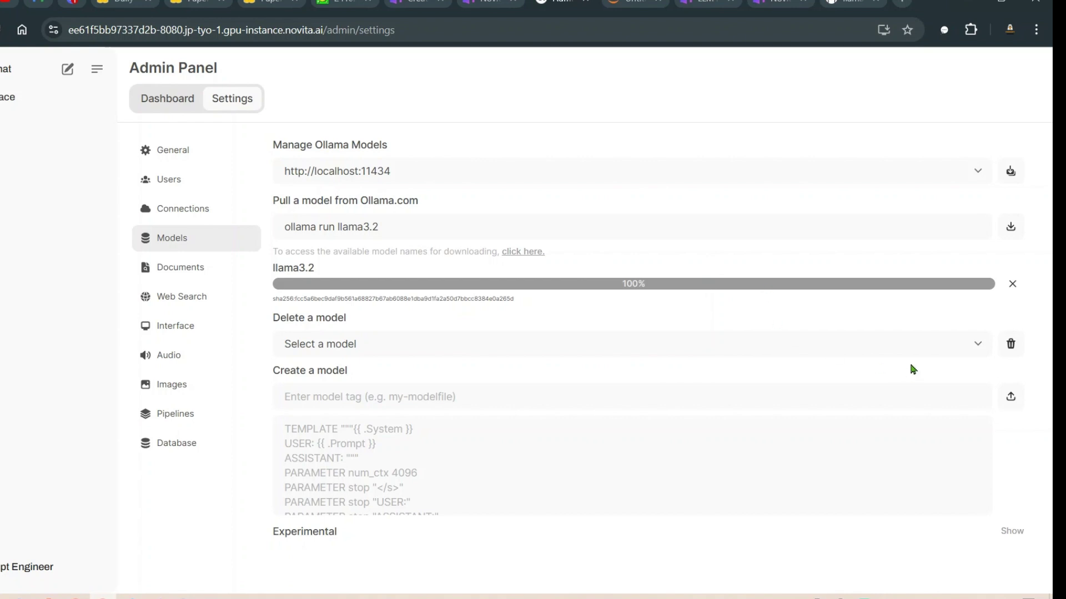
Step: Check for the pulled llama3.2 model among the deletable models and in the model selector of a new chat
left_click(969, 343)
left_click(902, 349)
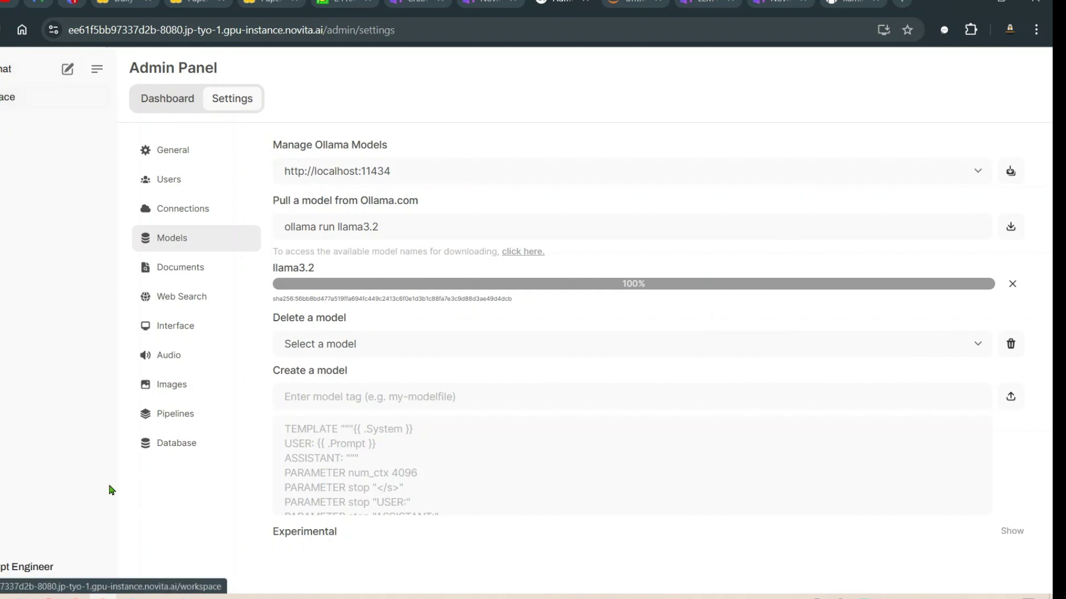
left_click(5, 72)
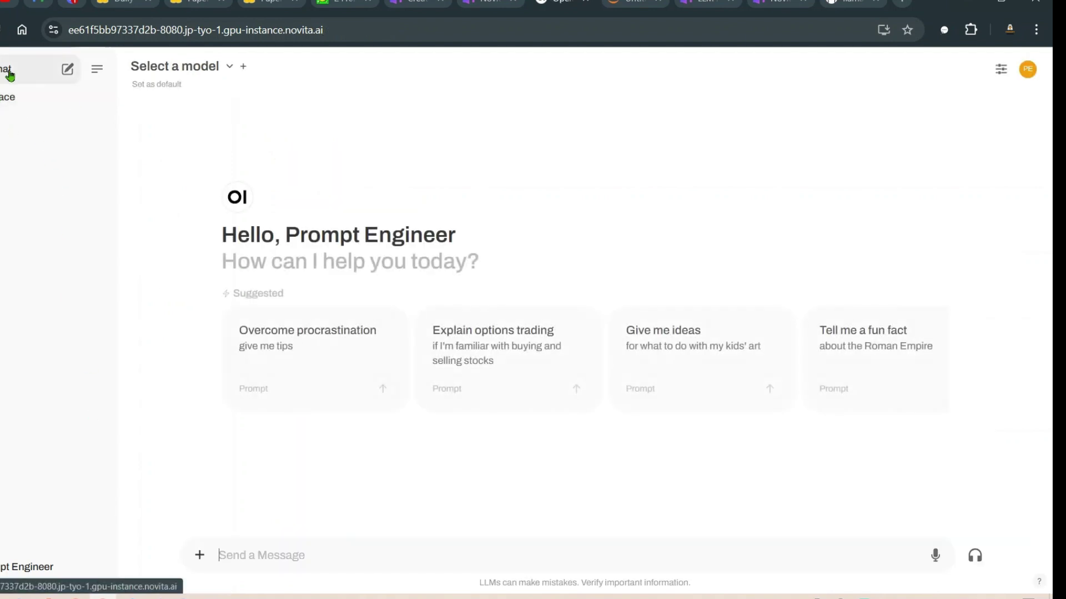
left_click(231, 69)
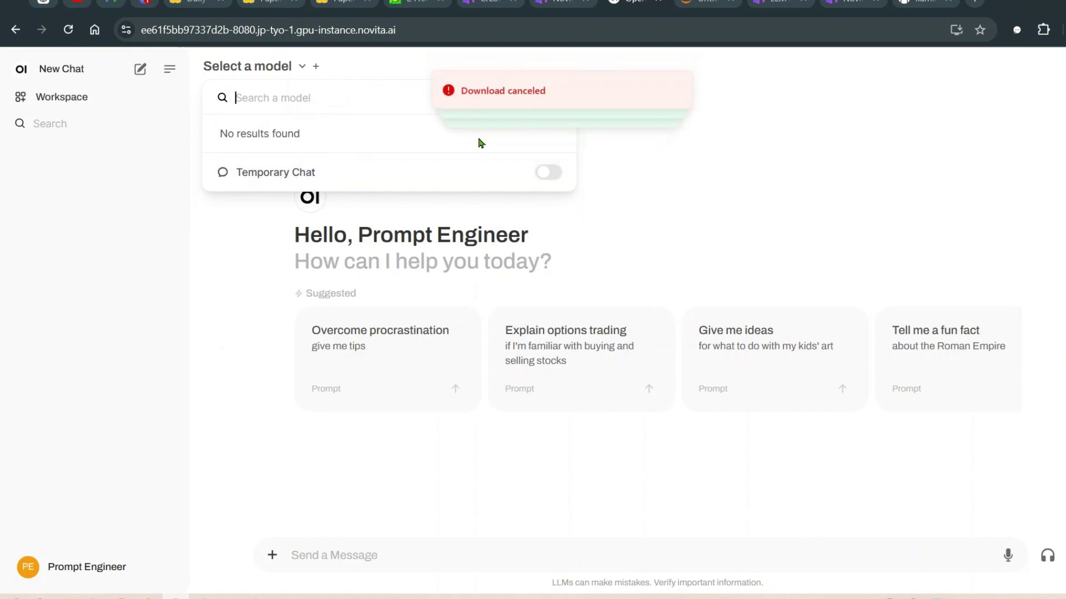
left_click(722, 180)
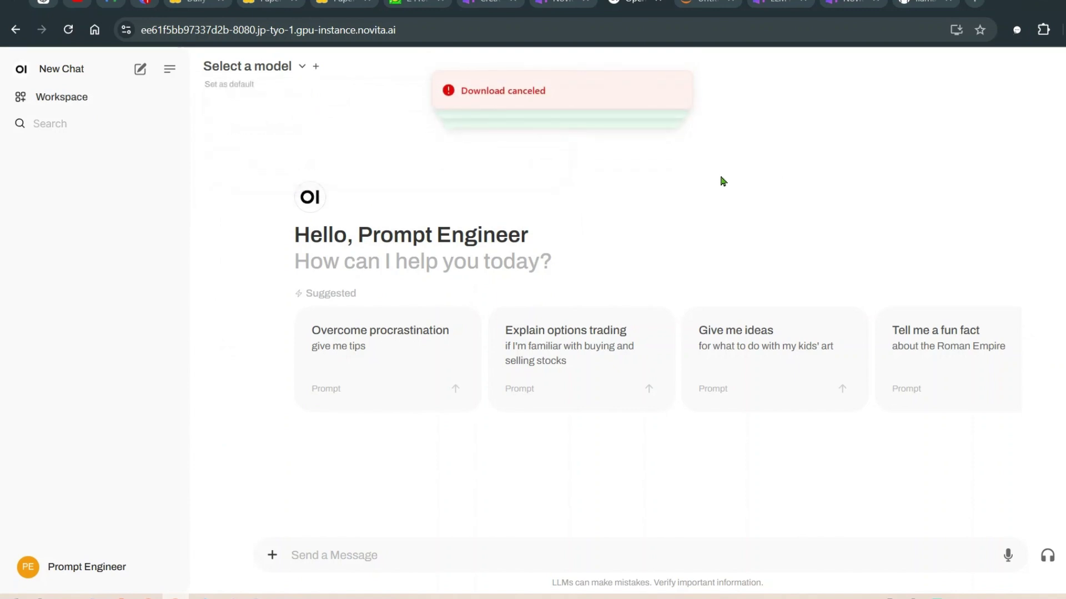
left_click(304, 71)
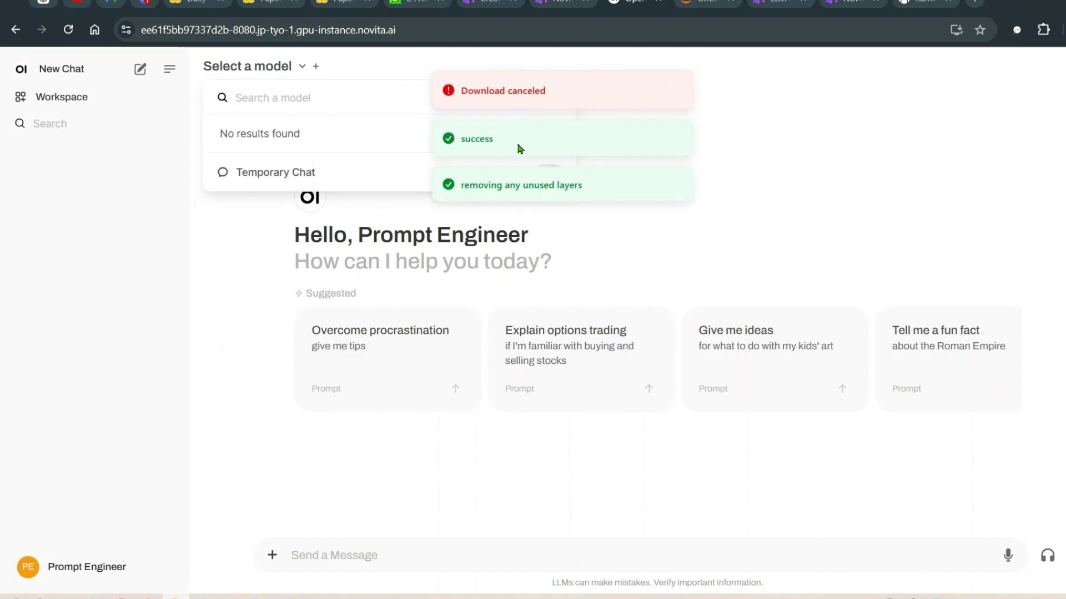
left_click(744, 180)
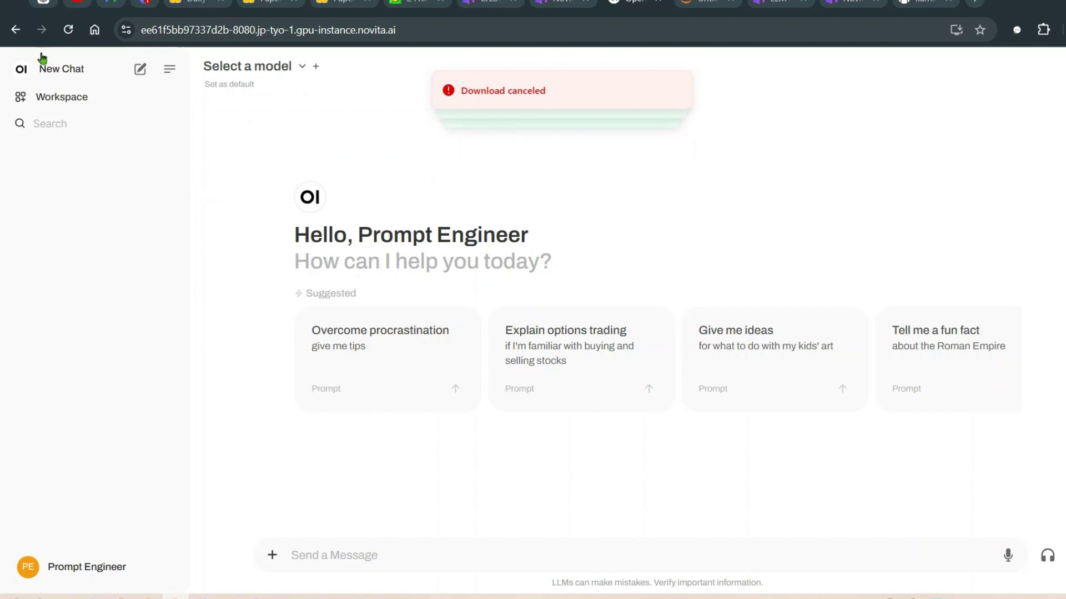
Step: Reload the Open WebUI page and choose llama3.2:latest as the chat model
left_click(68, 29)
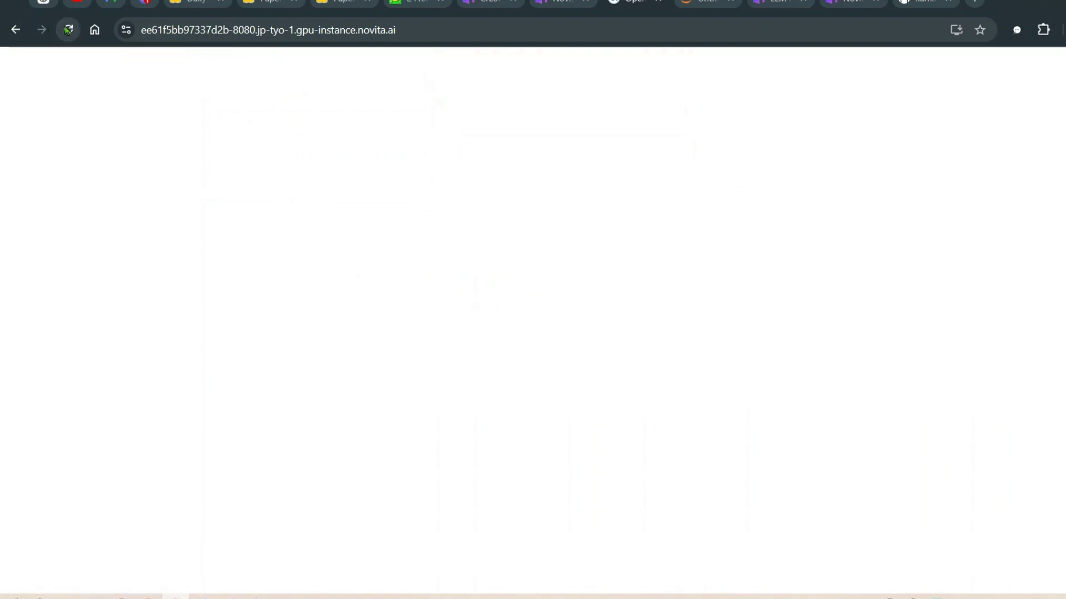
left_click(301, 66)
left_click(337, 142)
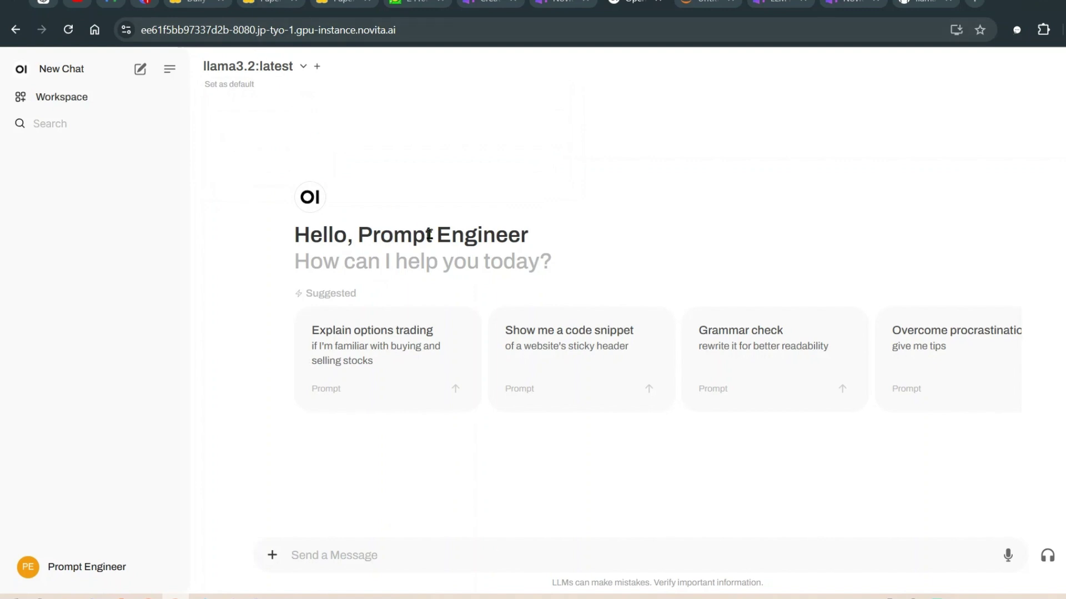
Step: Ask the model "what is a docker image and how can i create one" and review its answer from the start
type("what is a ")
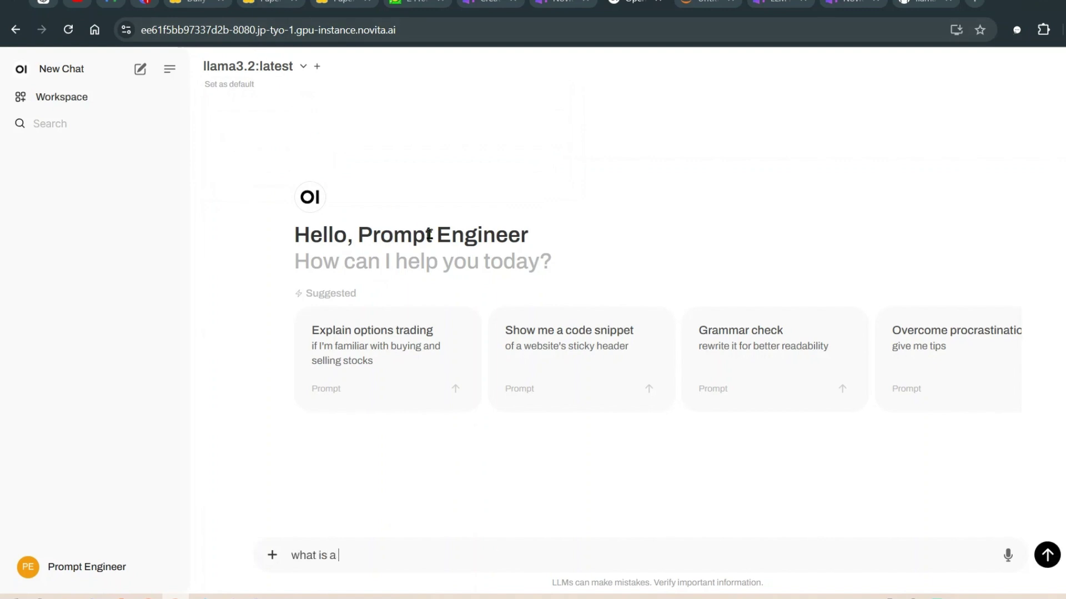
type("docker image and how can i c")
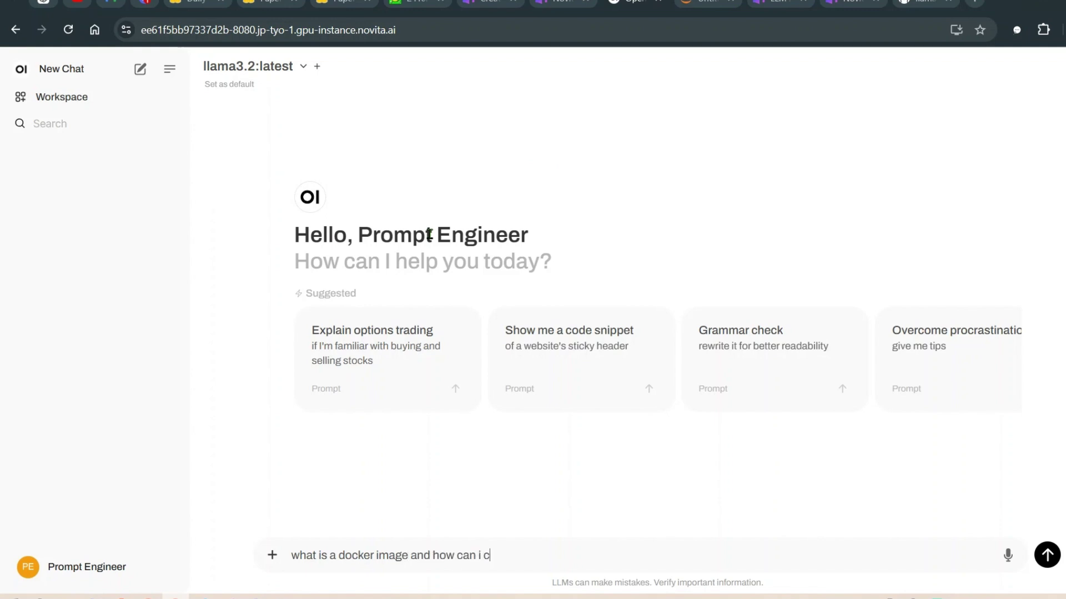
type("reate one")
key("Return")
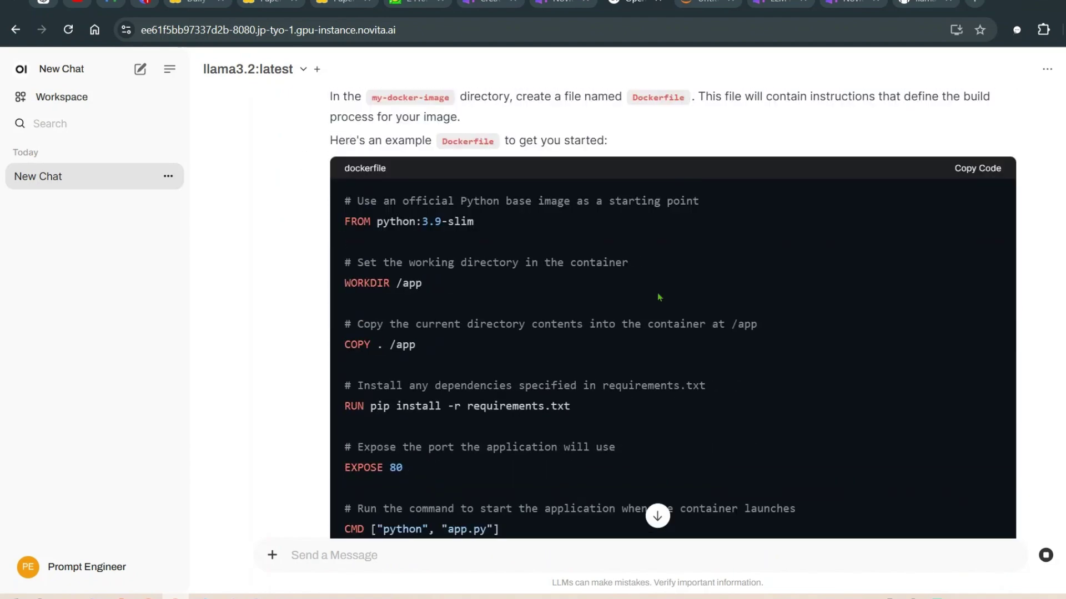
scroll(662, 289, "up", 10)
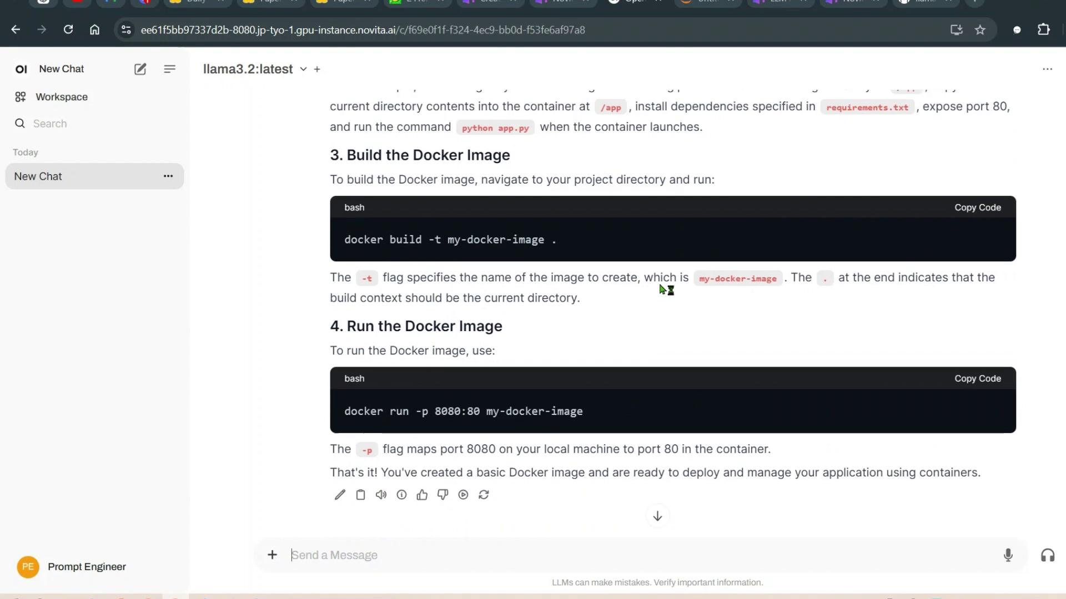
scroll(661, 290, "up", 5)
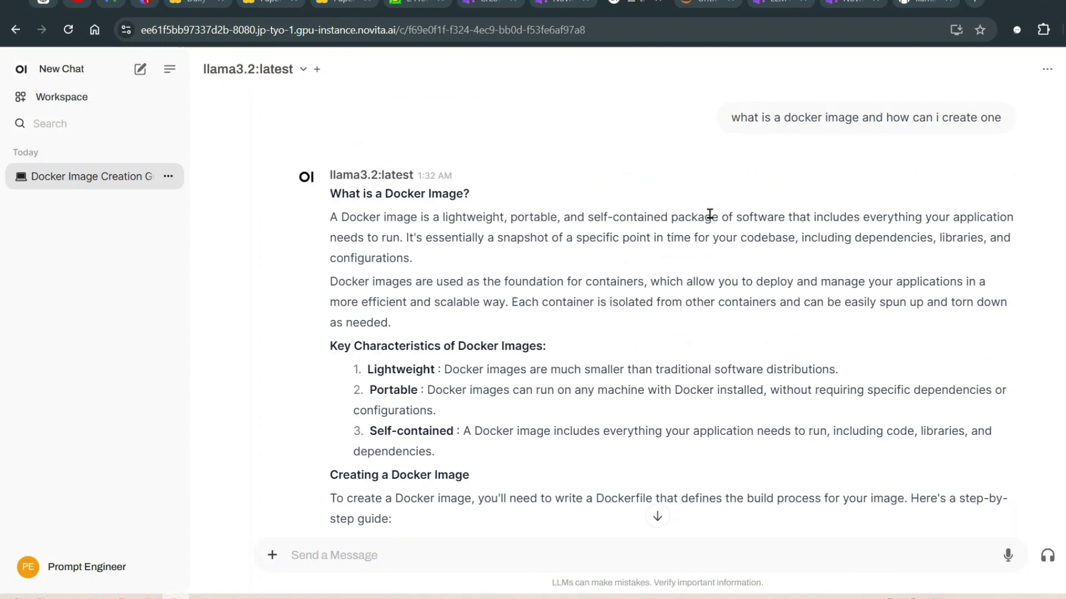
Step: Switch to the Novita AI console, dismiss the connection options and terminate the Ollama:open-webui instance
left_click(561, 1)
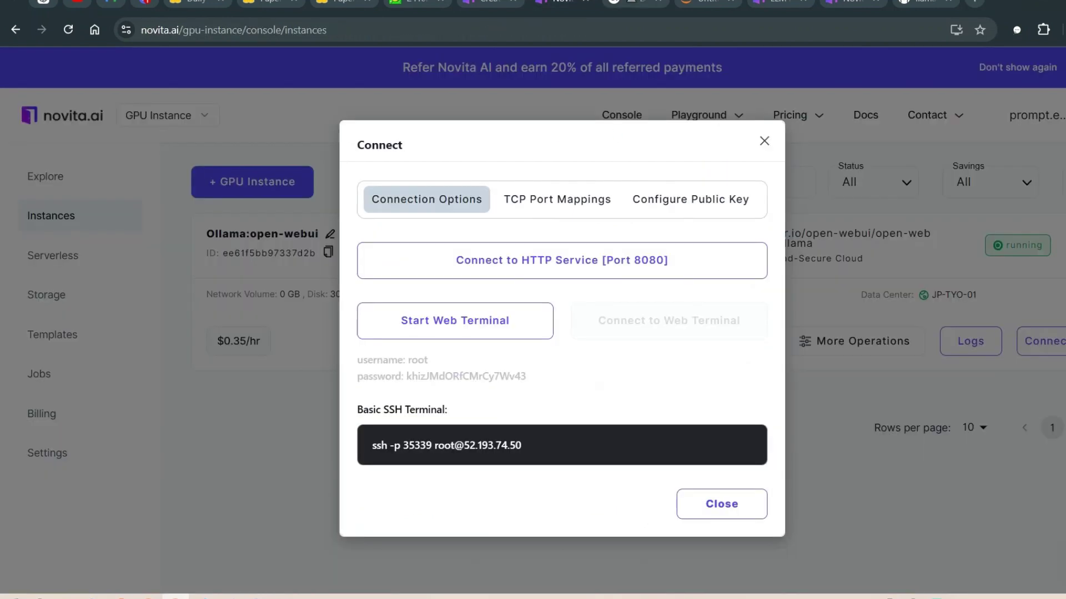
left_click(718, 501)
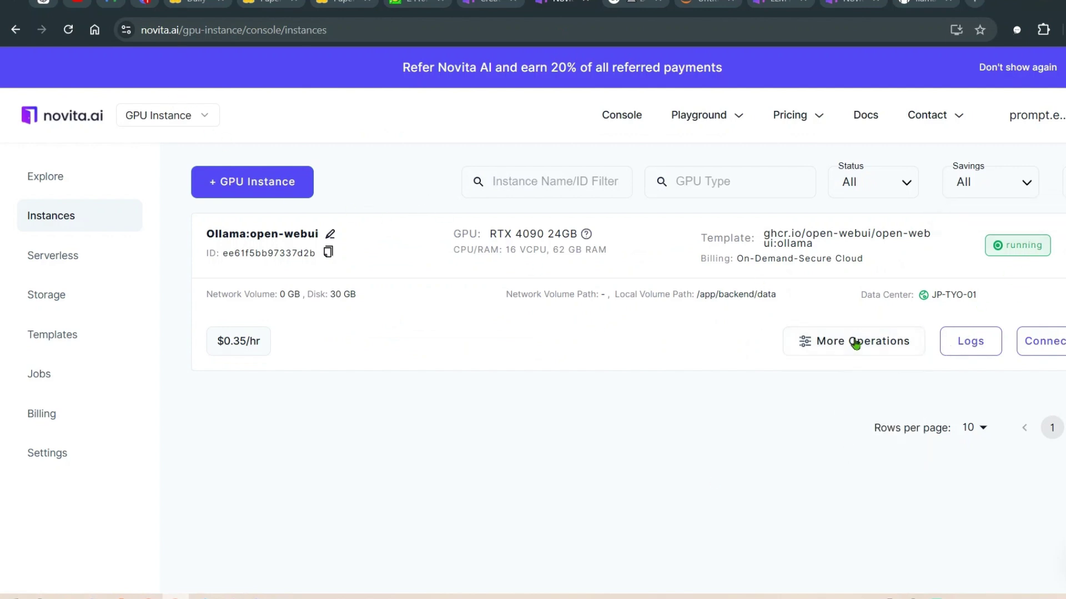
mouse_move(855, 344)
left_click(838, 460)
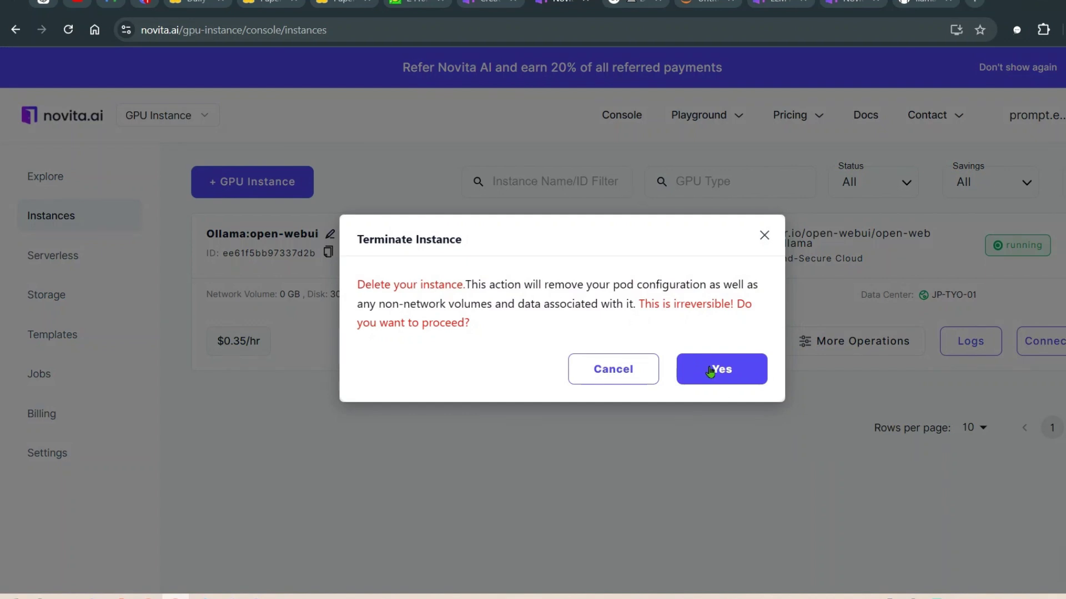
left_click(710, 371)
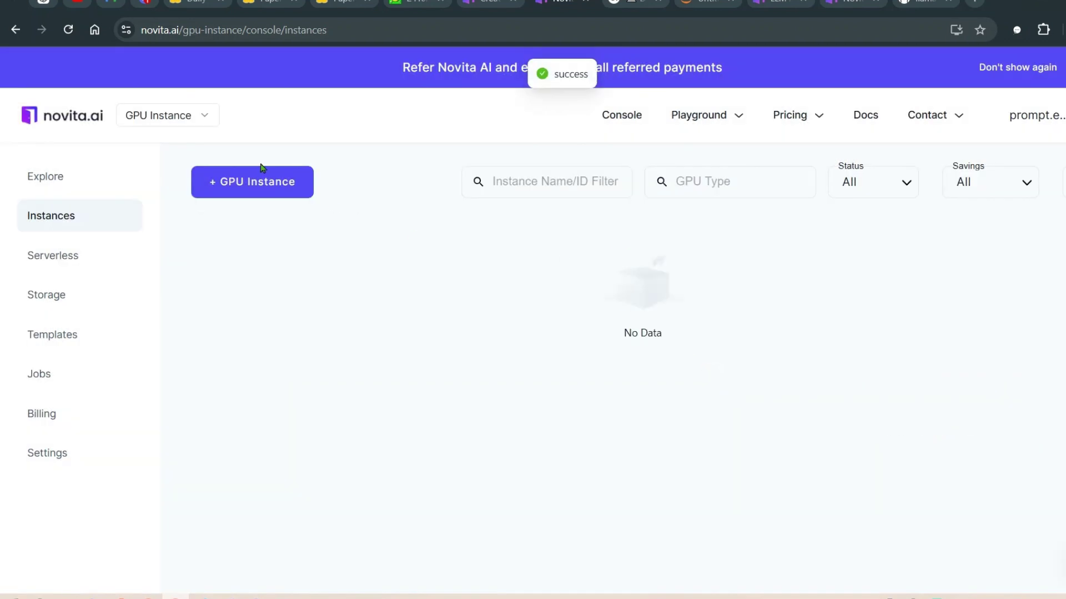
Step: Open the form for creating a serverless endpoint on the 24GB RTX 4090
left_click(69, 267)
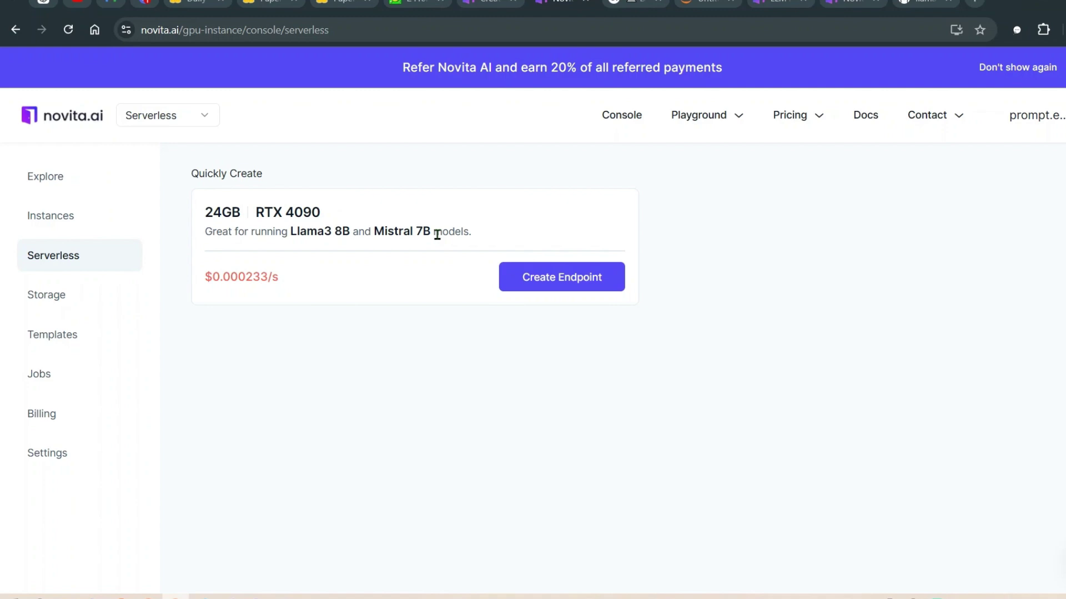
left_click(554, 282)
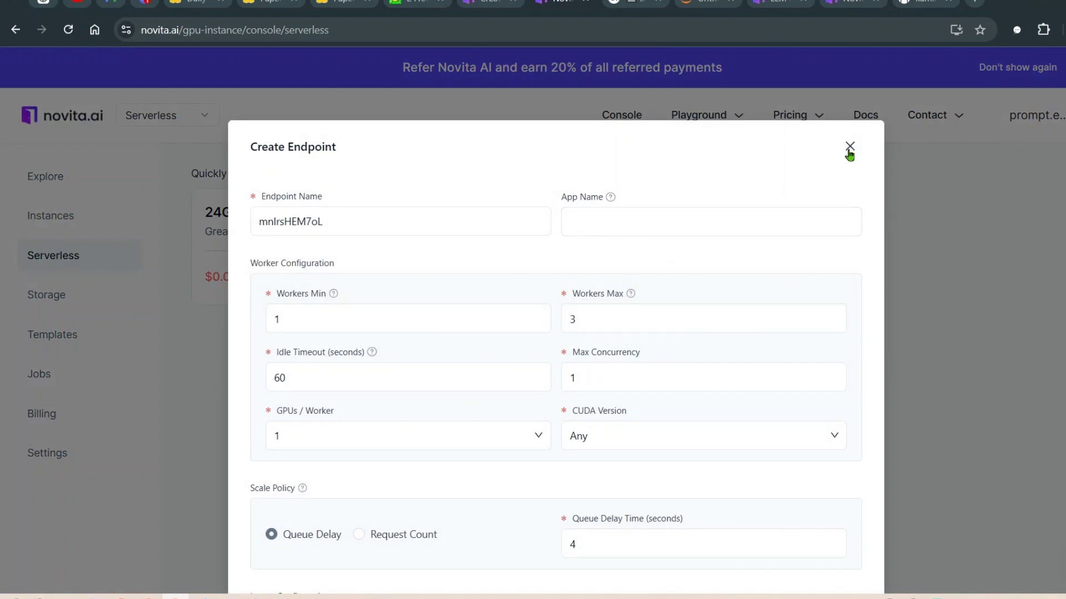
left_click(849, 146)
left_click(556, 278)
Step: Set the endpoint's app name to example and read the help for the minimum and maximum workers
left_click(344, 219)
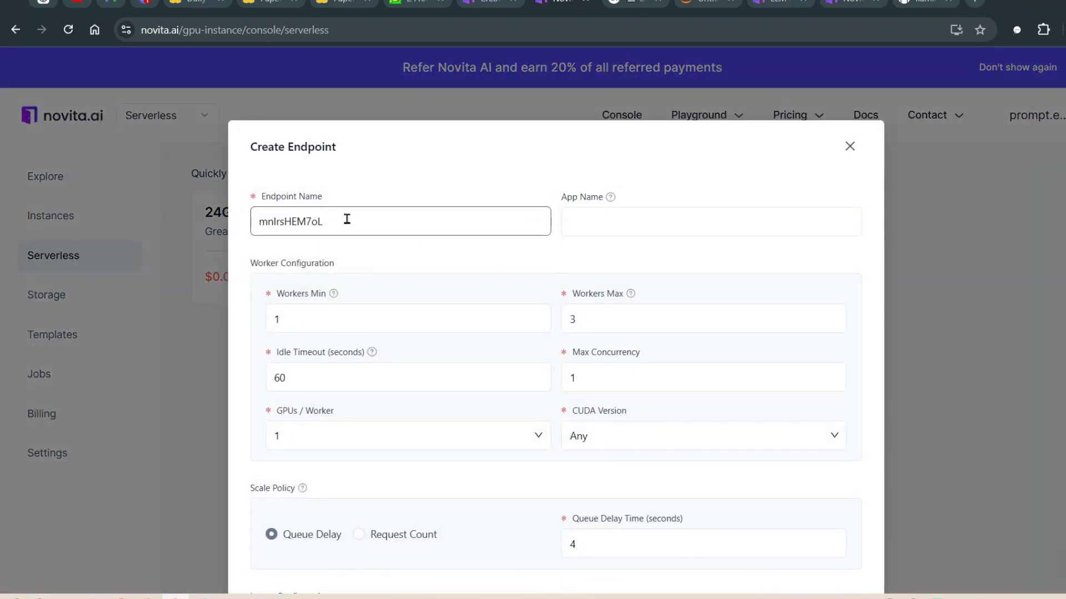
left_click(629, 221)
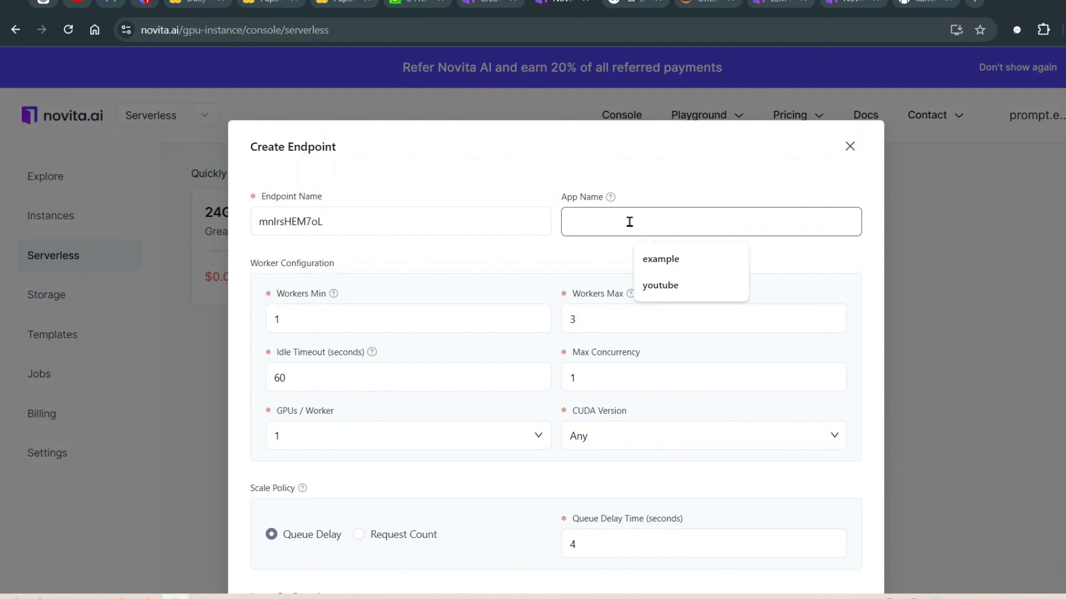
left_click(661, 258)
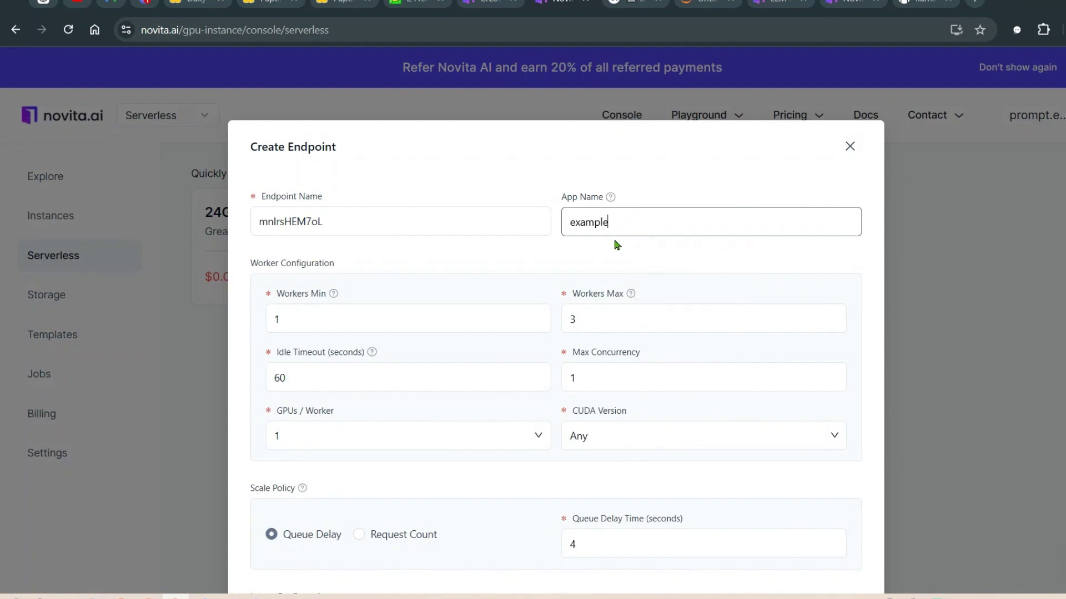
mouse_move(334, 295)
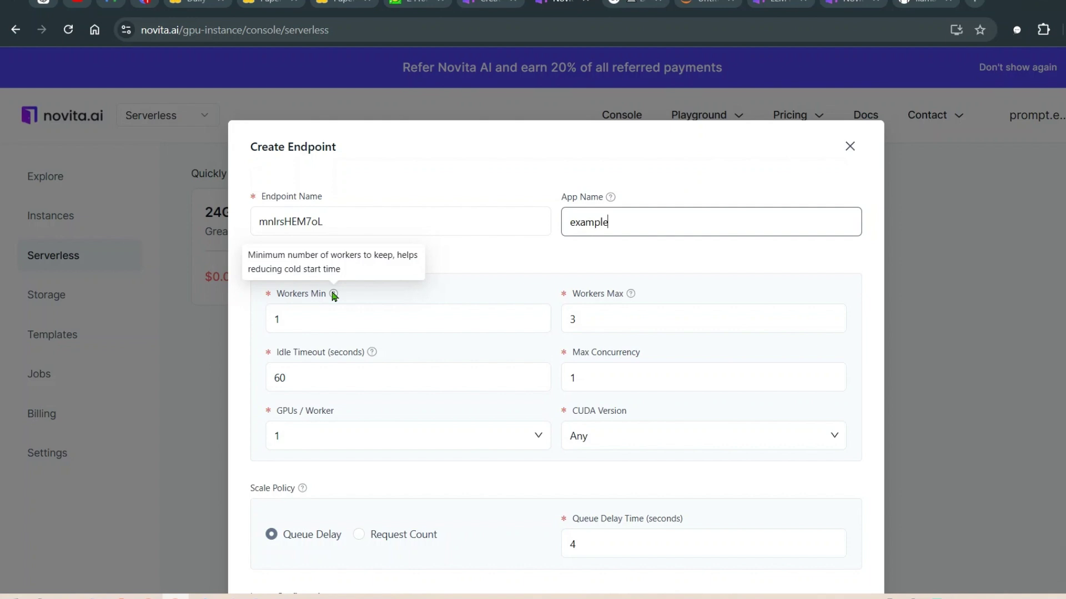
mouse_move(631, 297)
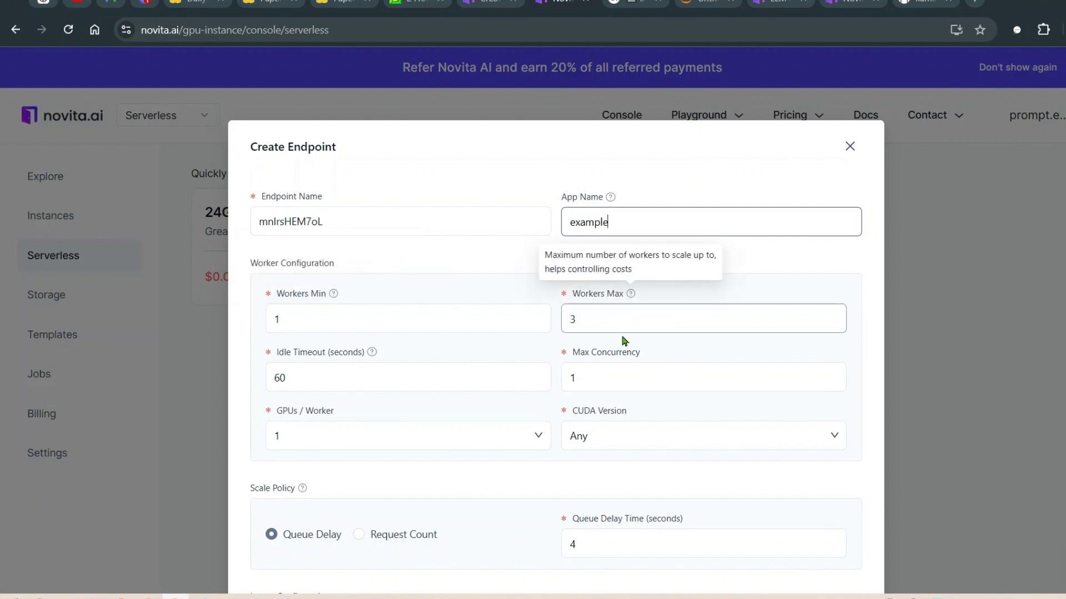
Step: Read the idle timeout help and set the endpoint's container image to vllm/vllm-openai:latest
mouse_move(372, 353)
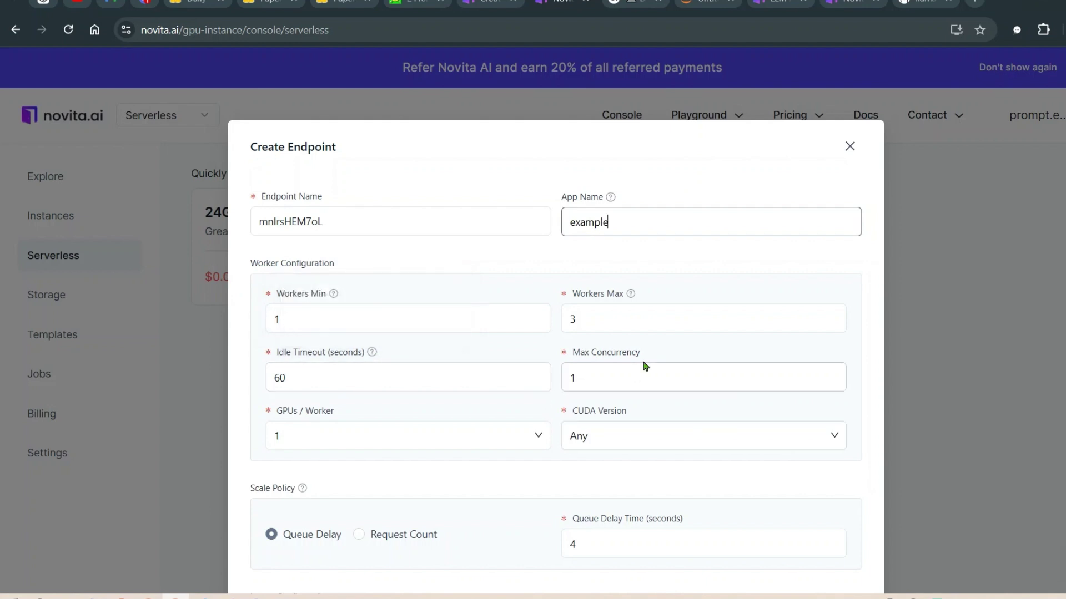
scroll(644, 360, "down", 2)
scroll(716, 261, "down", 2)
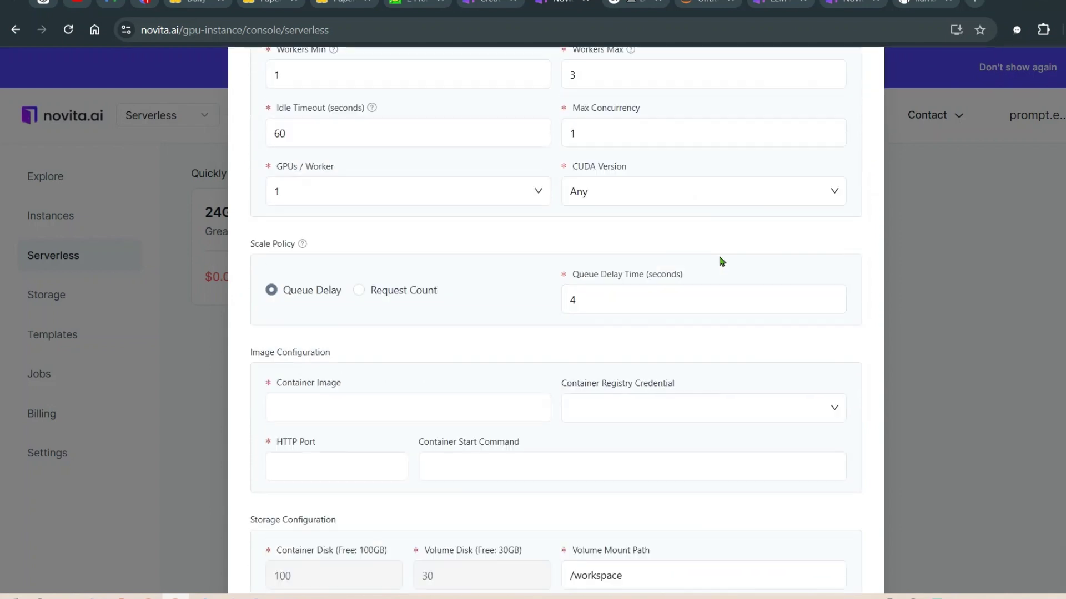
scroll(741, 260, "down", 2)
left_click(359, 286)
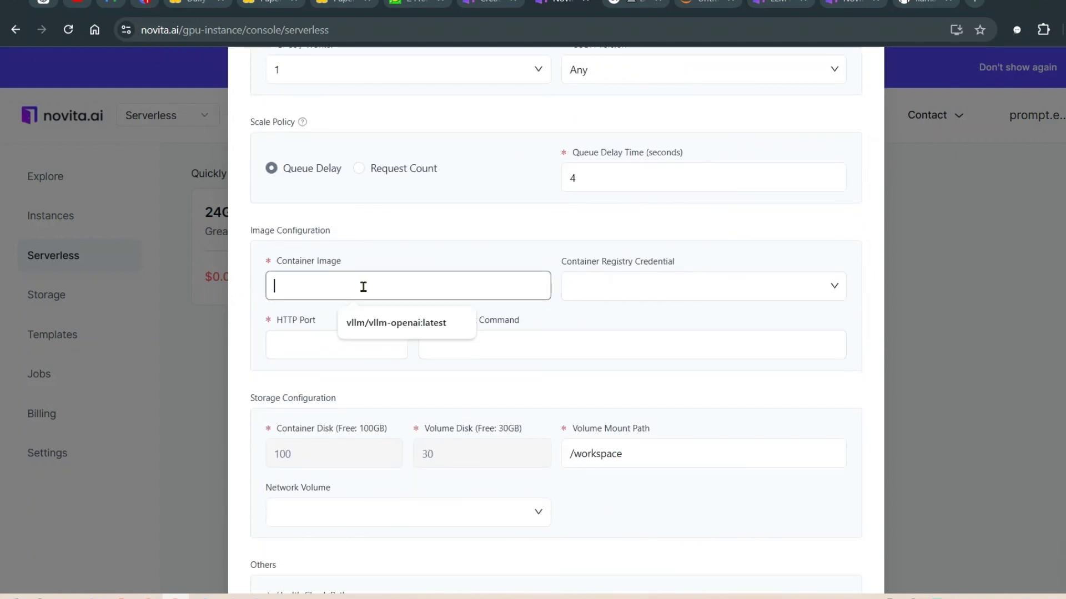
left_click(398, 325)
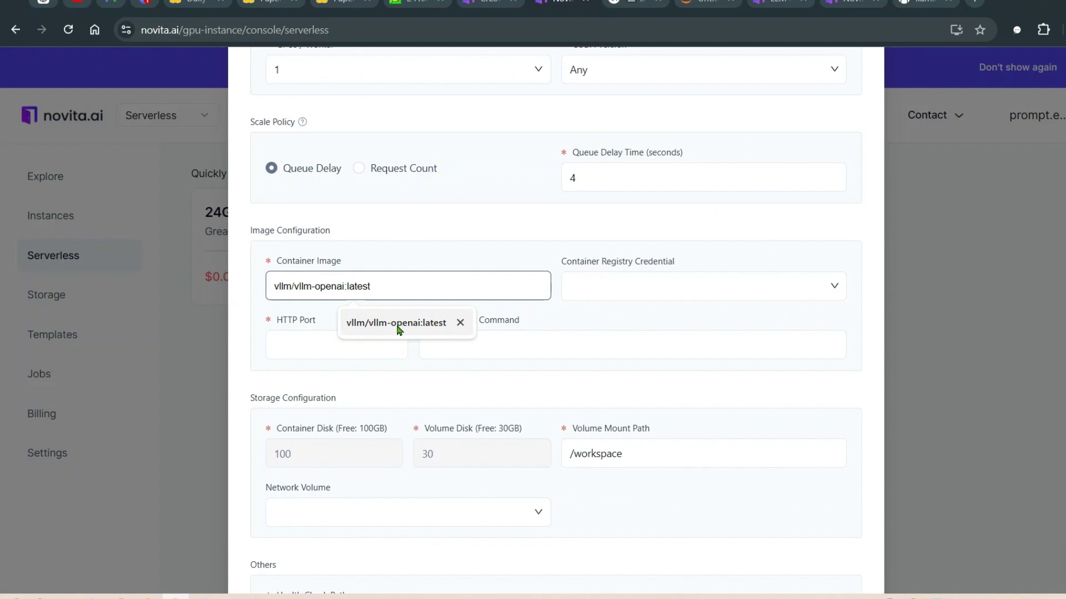
left_click(397, 328)
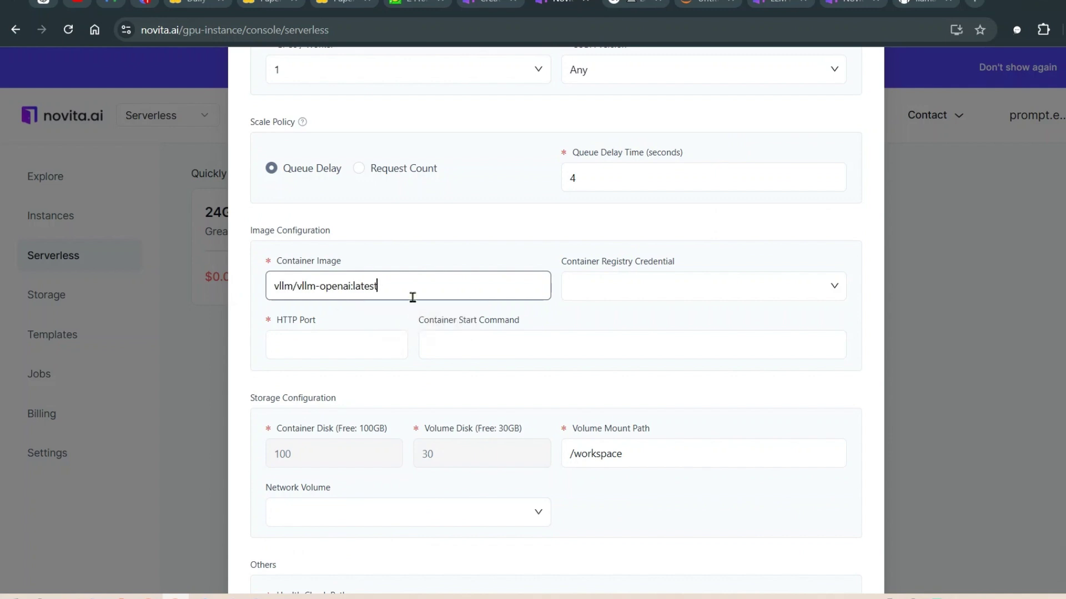
Step: Set the container start command to "--model meta-llama/Llama-3.1-8B-Instruct --max-model-len 4096" and the HTTP port to 8000
scroll(461, 239, "down", 2)
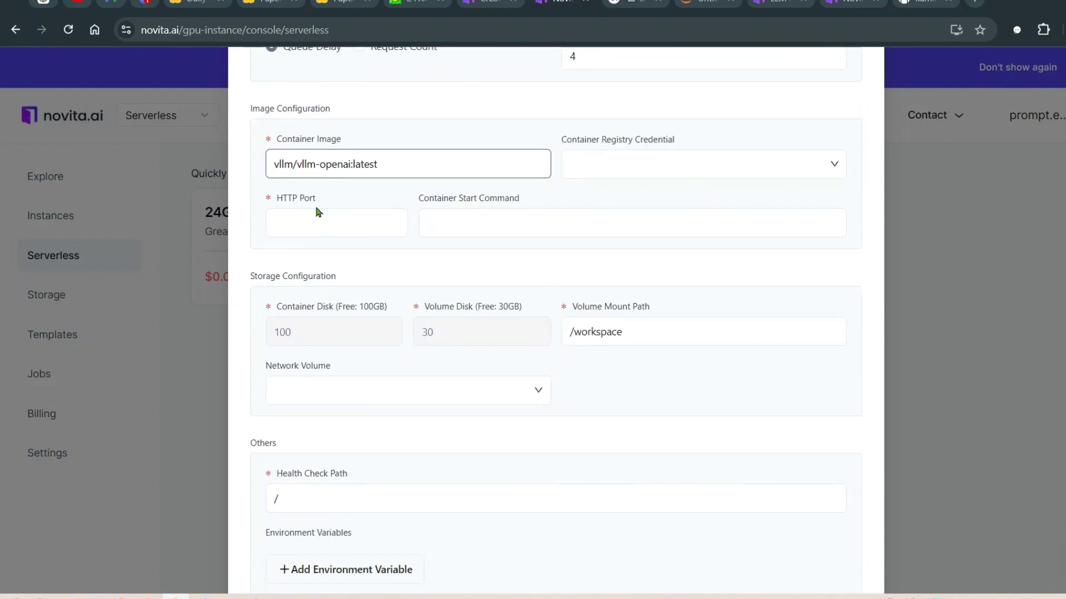
left_click(338, 219)
left_click(503, 225)
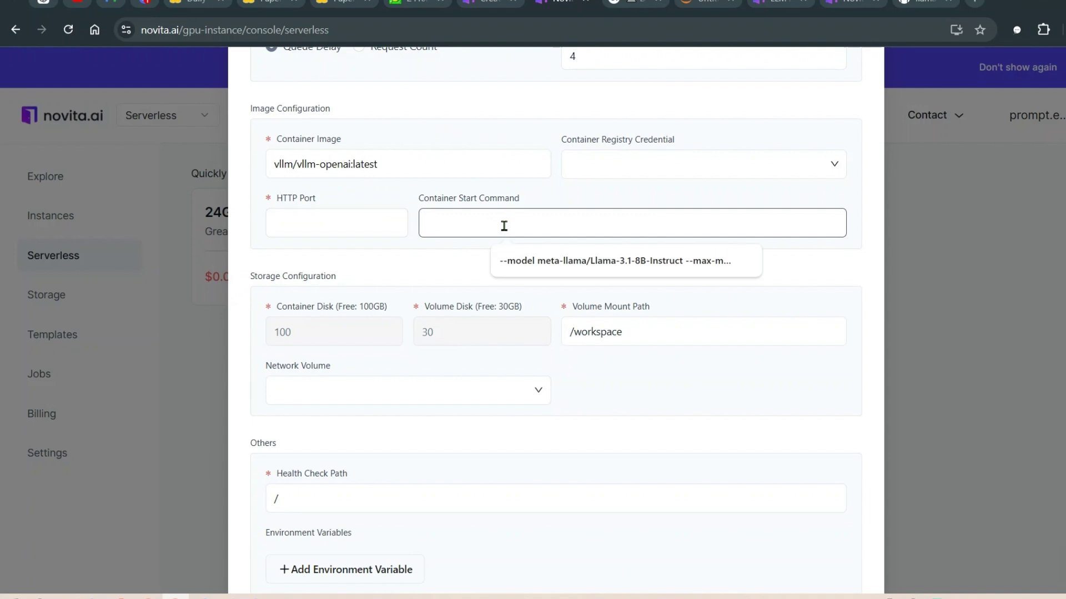
left_click(590, 261)
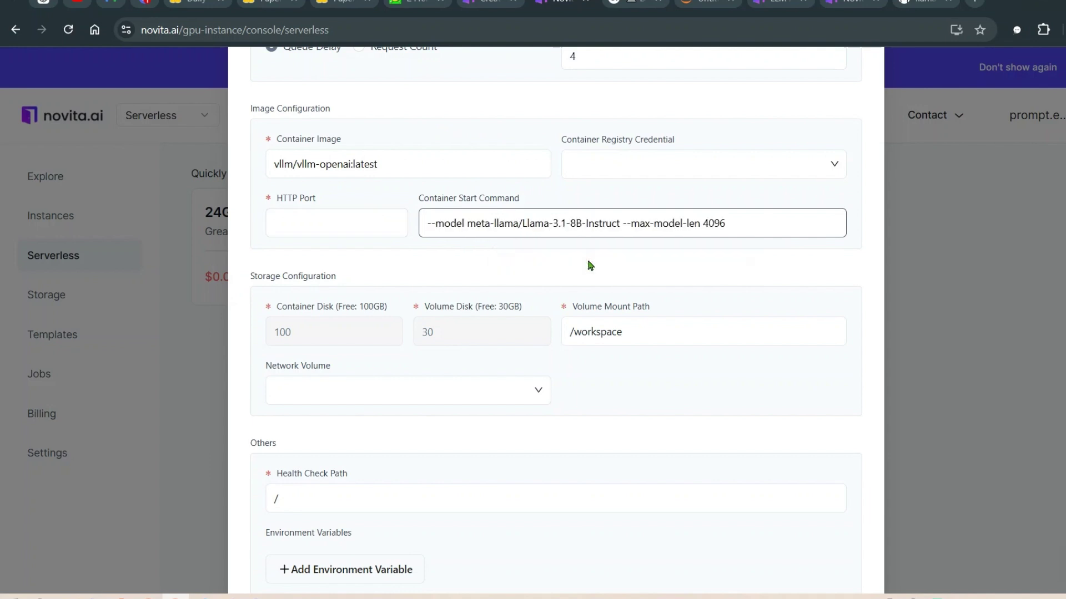
left_click(345, 225)
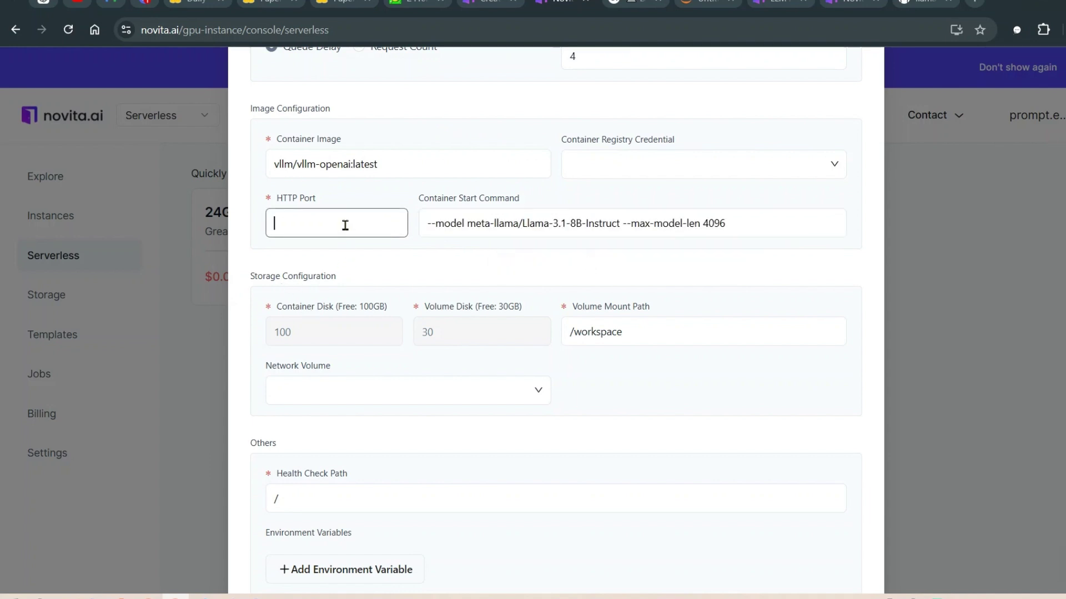
type("8000")
Step: Set the endpoint's health check path to /health
scroll(664, 312, "down", 2)
left_click(497, 415)
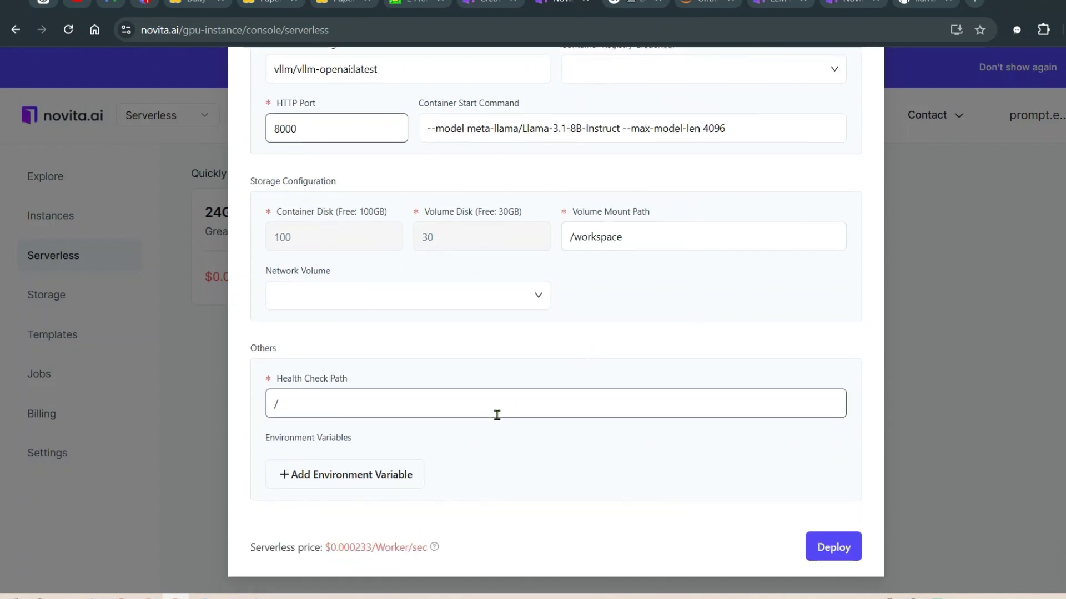
left_click(509, 395)
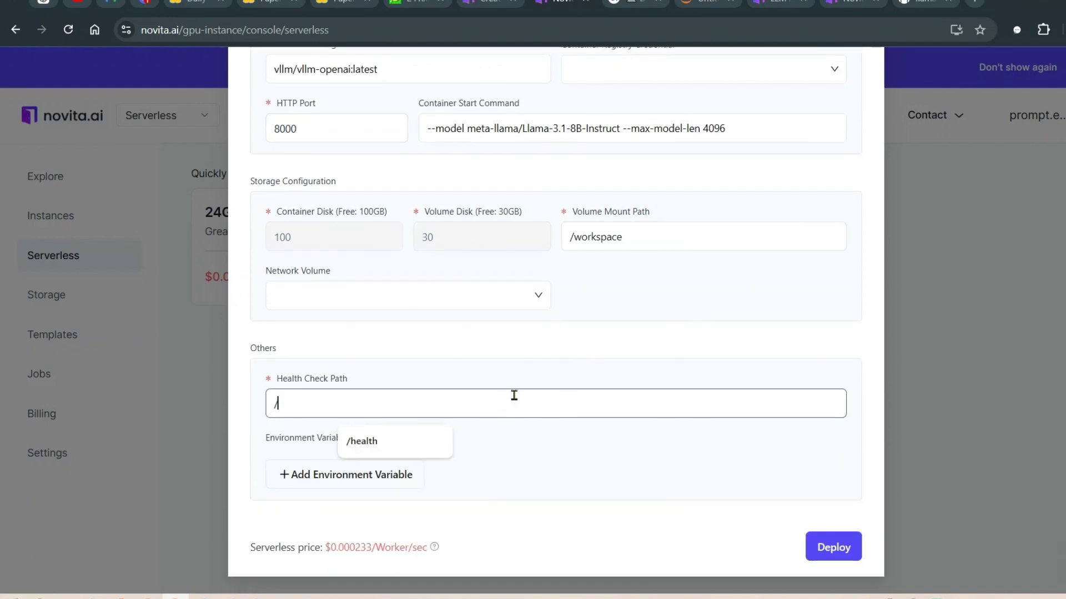
scroll(575, 392, "up", 3)
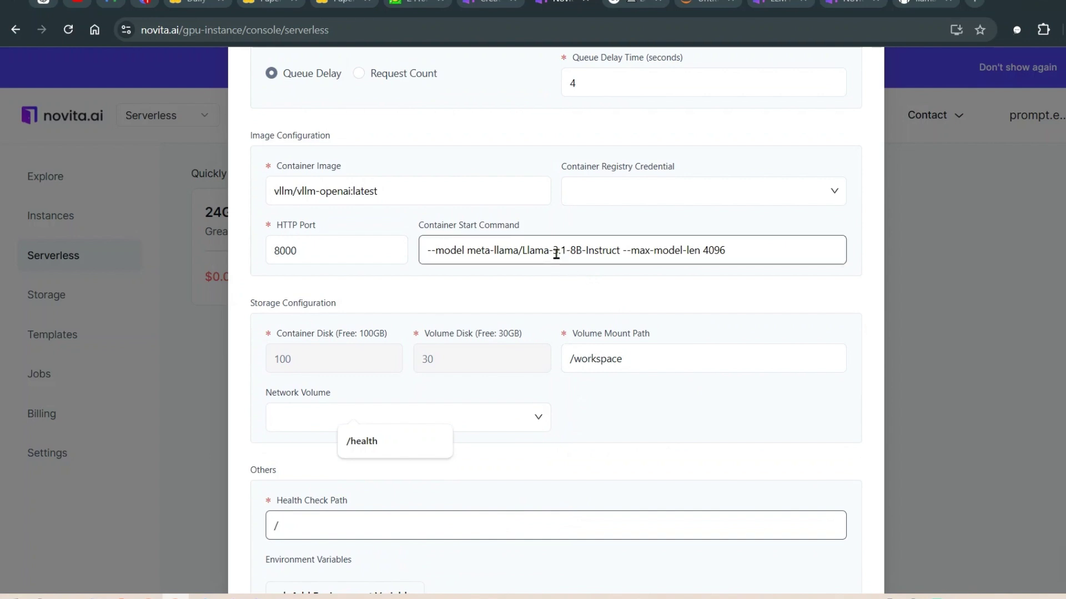
scroll(596, 305, "down", 2)
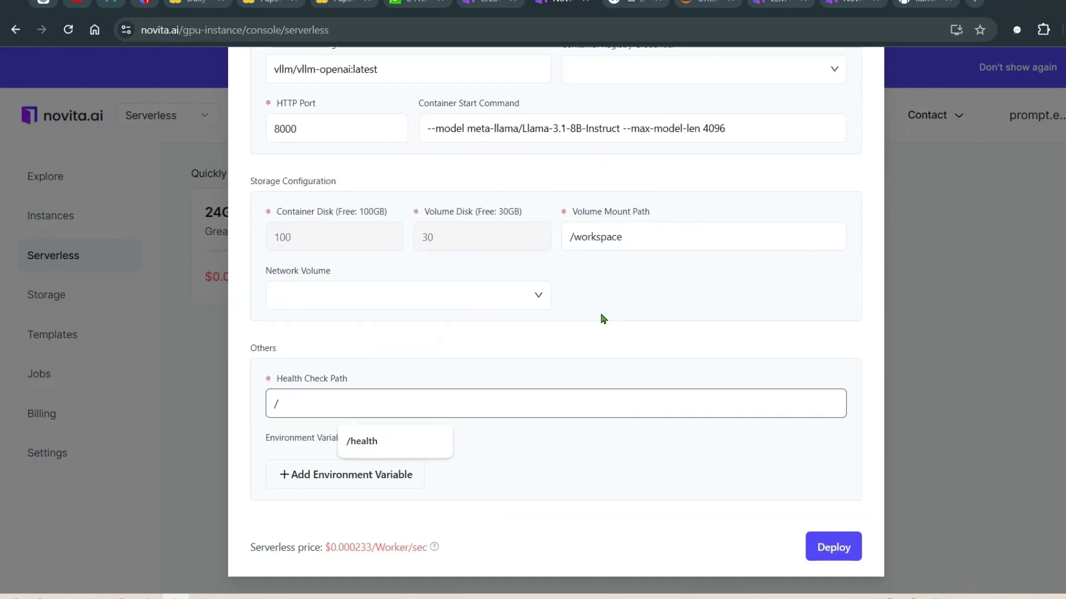
left_click(407, 444)
Step: Add an environment variable with the key HUGGING_FACE_HUB_TOKEN to the endpoint
left_click(364, 474)
scroll(458, 383, "down", 1)
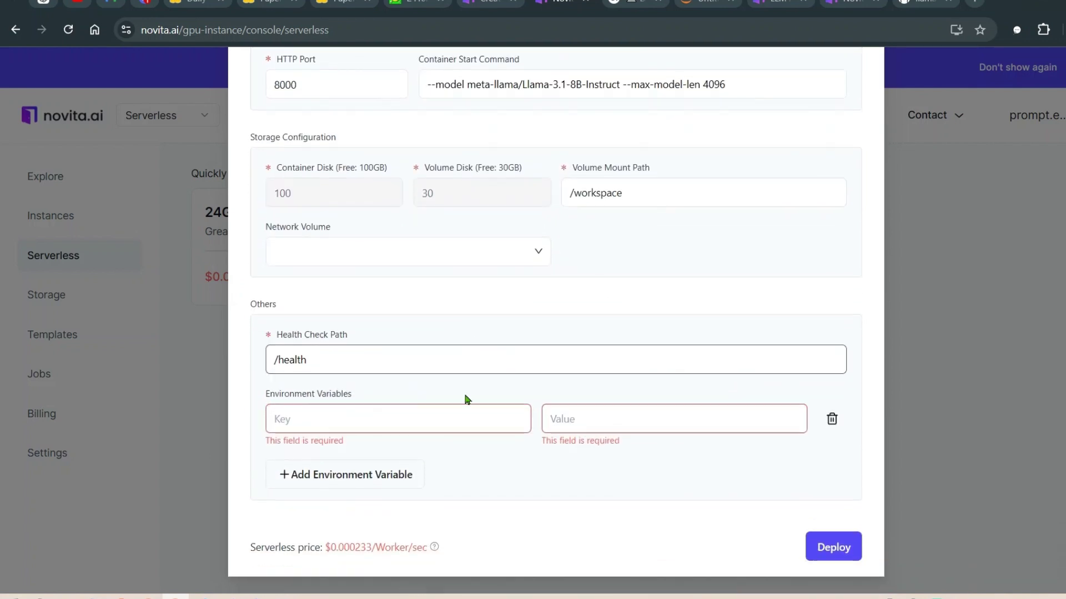
left_click(451, 425)
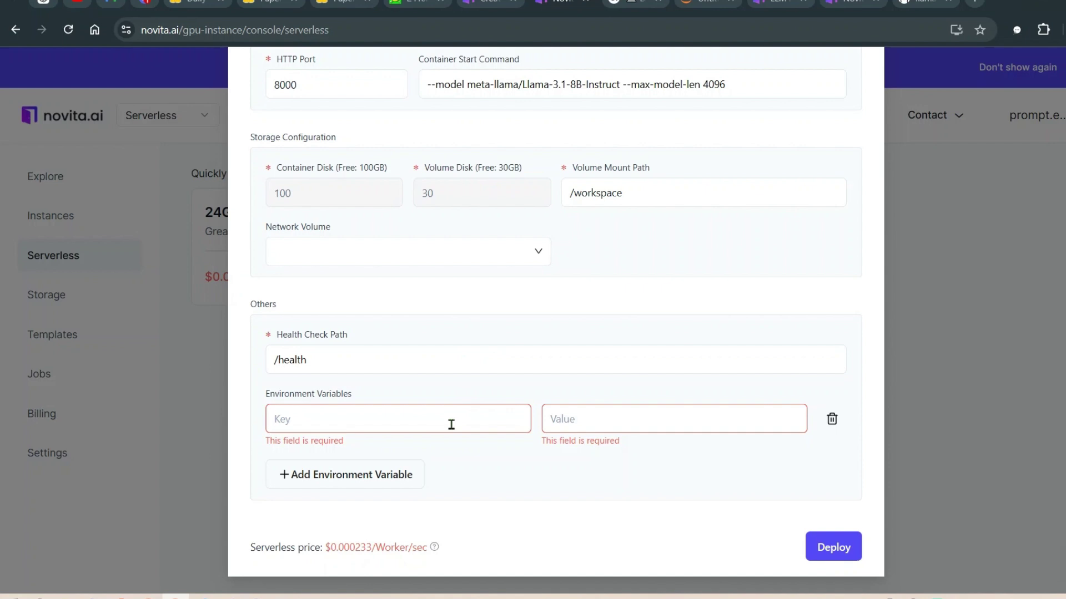
key("Caps_Lock")
type("H")
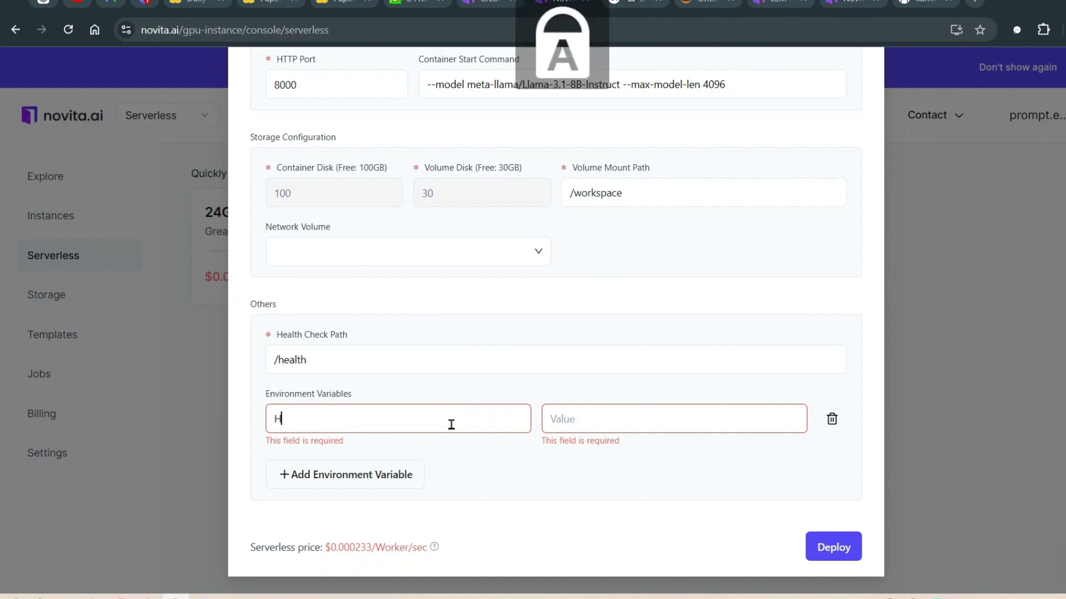
type("UGGING")
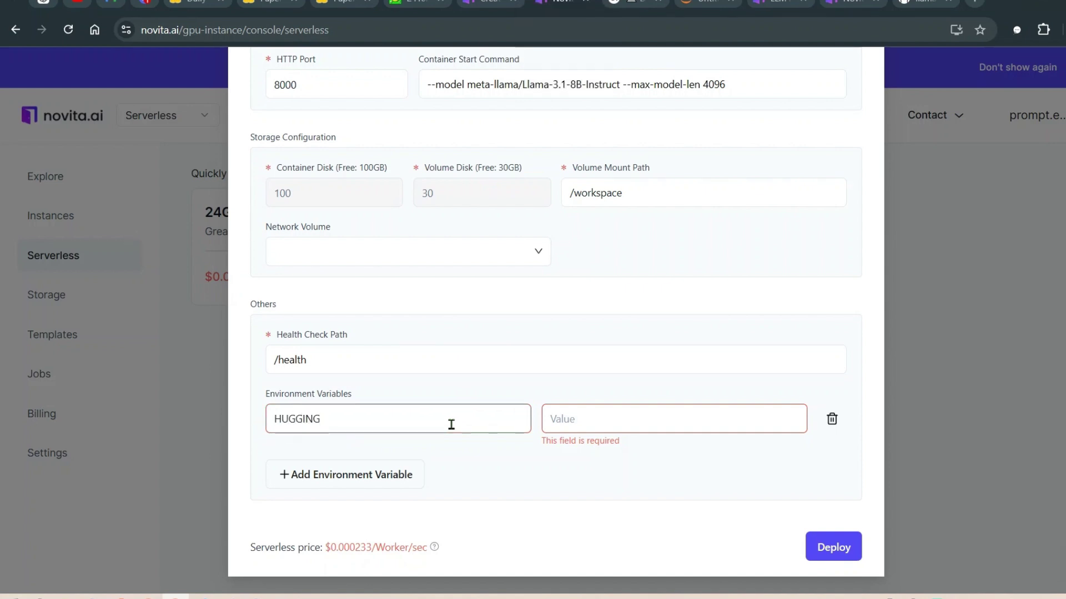
type("_FACE_HUB")
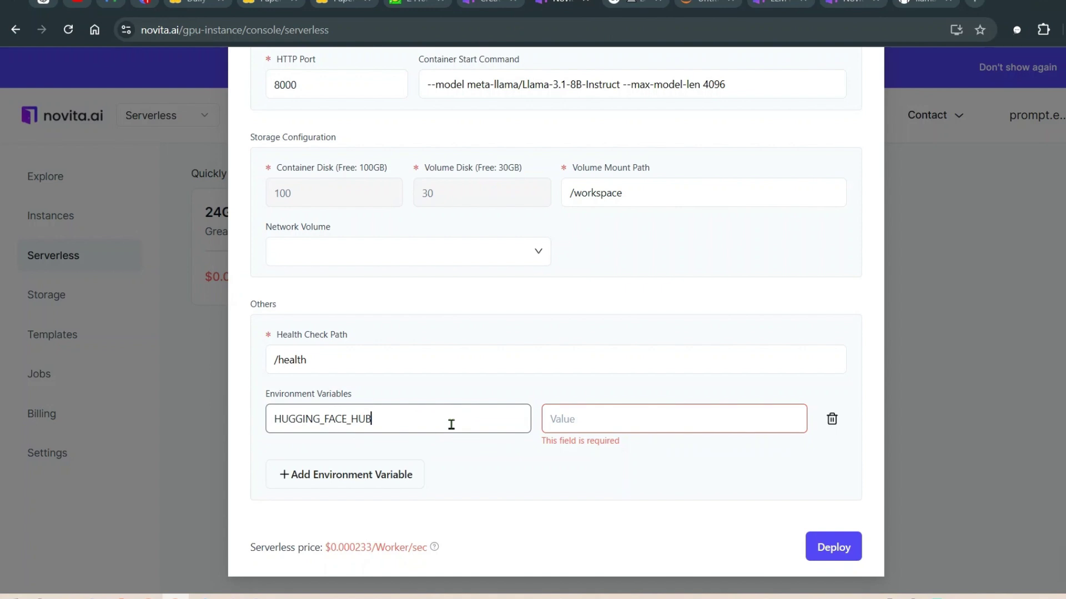
type("_TOKEN")
left_click(640, 420)
Step: Switch to the llama3.2 page's browser tab, load huggingface.co there and open the account's access tokens settings
left_click(924, 3)
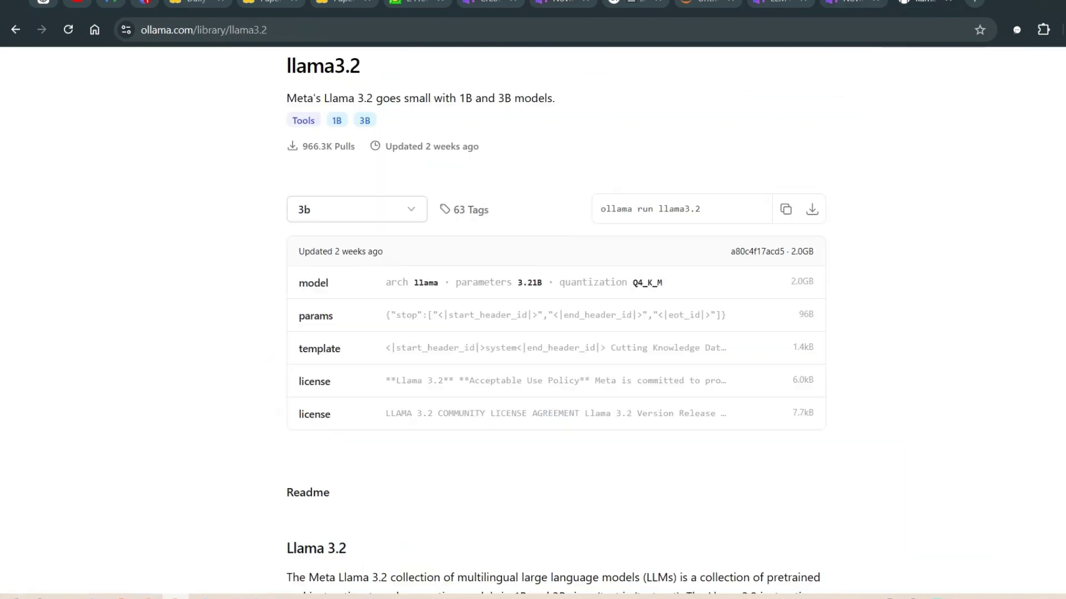
left_click(869, 30)
key("ctrl+a")
type("hugg")
key("Return")
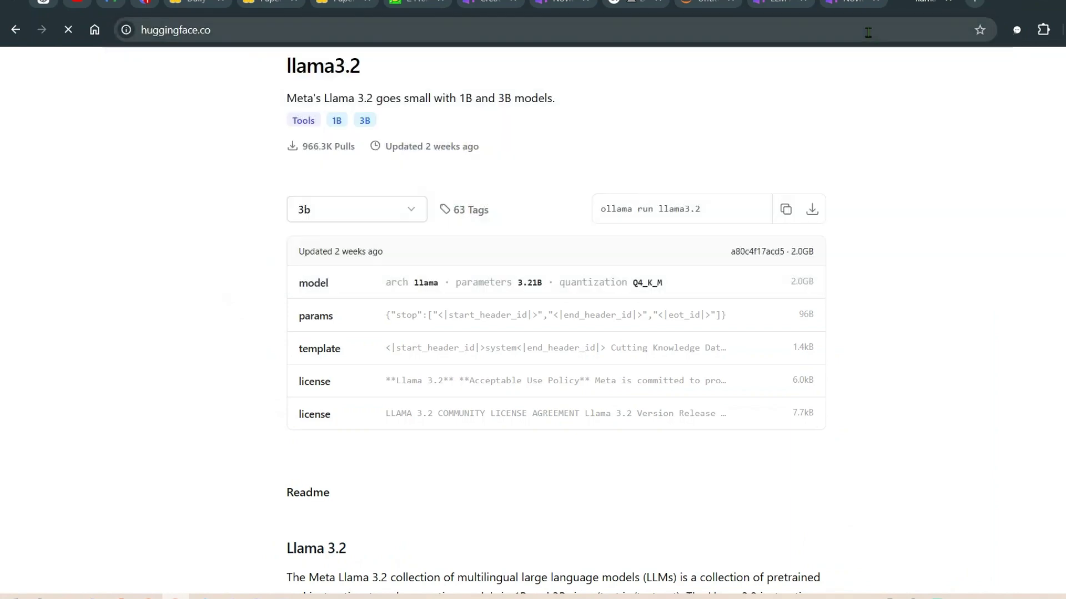
left_click(1049, 73)
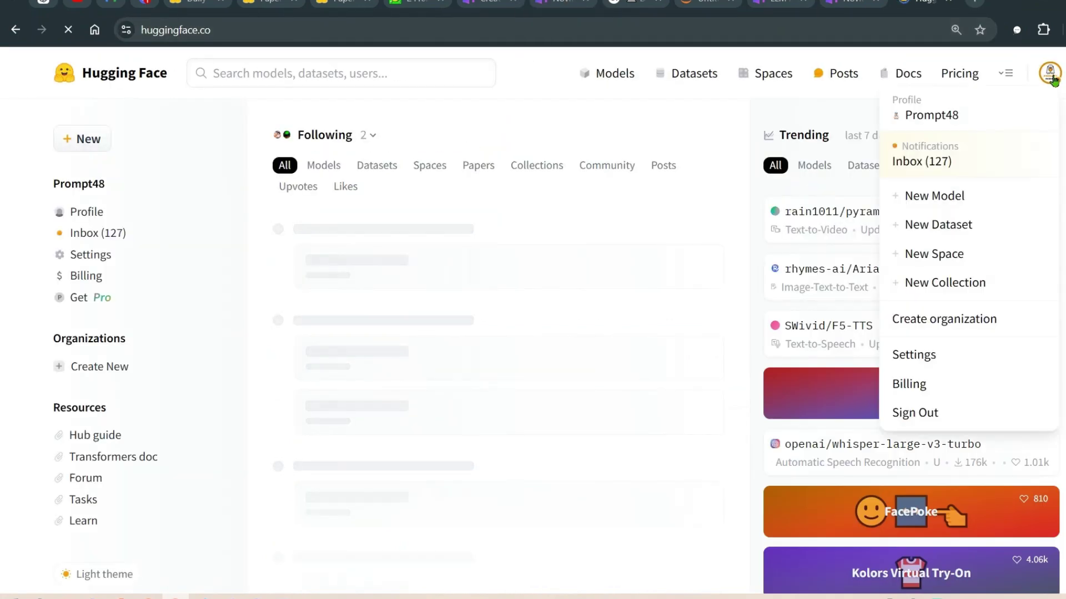
left_click(938, 358)
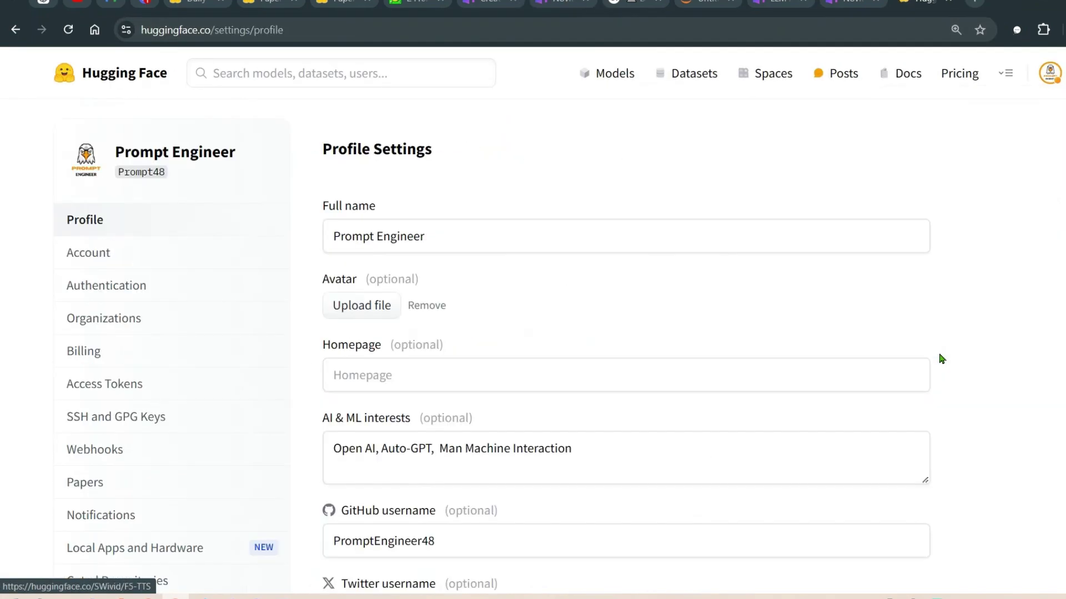
left_click(132, 387)
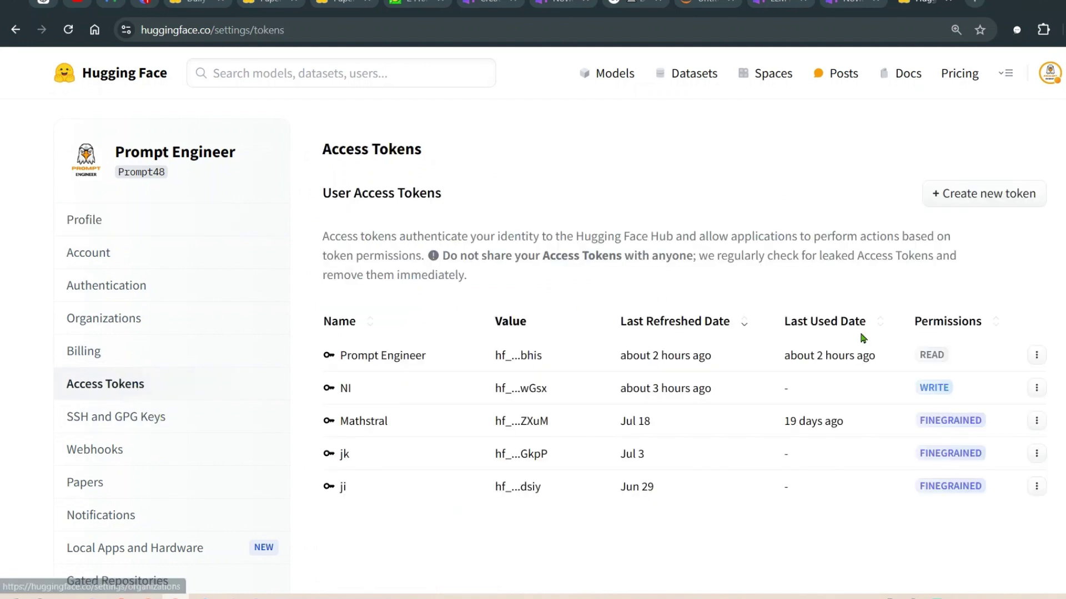
Step: Invalidate and refresh the access token with read permission and copy its new value
left_click(1035, 355)
left_click(1001, 383)
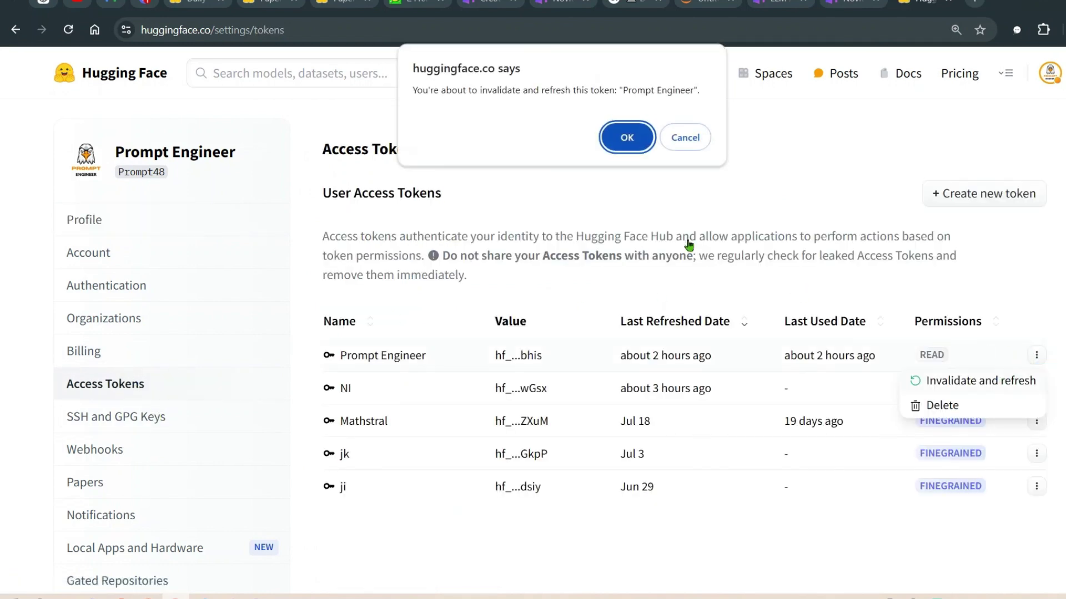
left_click(622, 136)
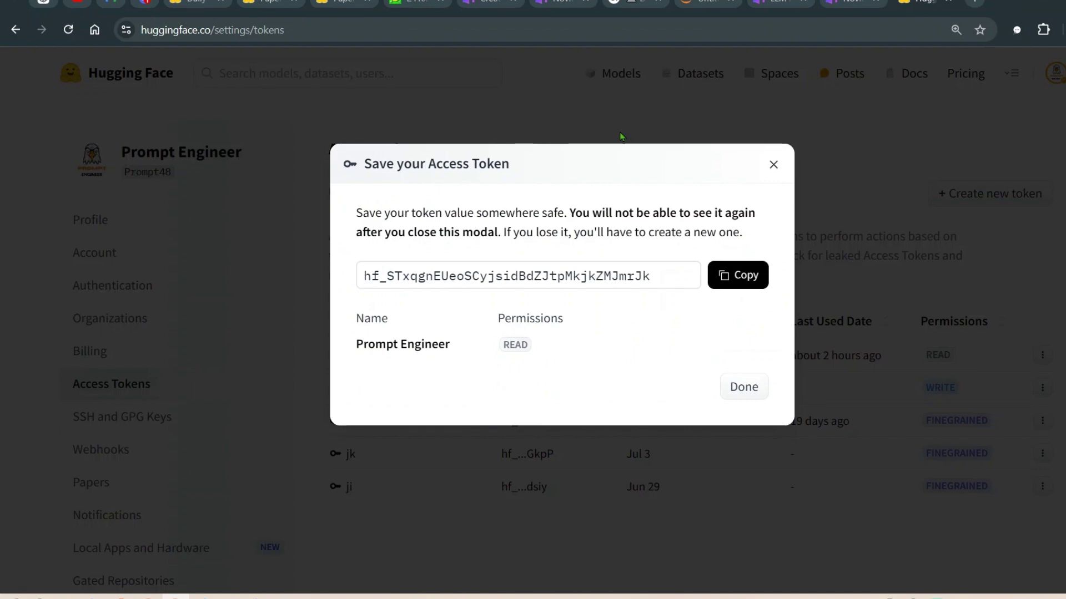
left_click(732, 283)
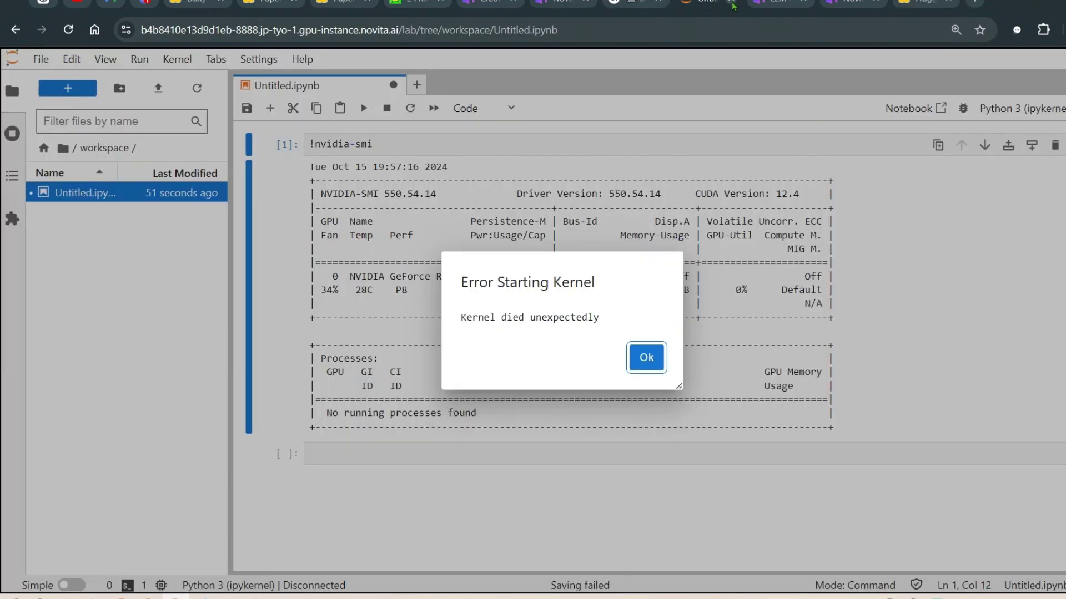
Step: Close the Jupyter notebook page without saving and paste the access token as the environment variable's value in the Novita AI endpoint form
left_click(733, 6)
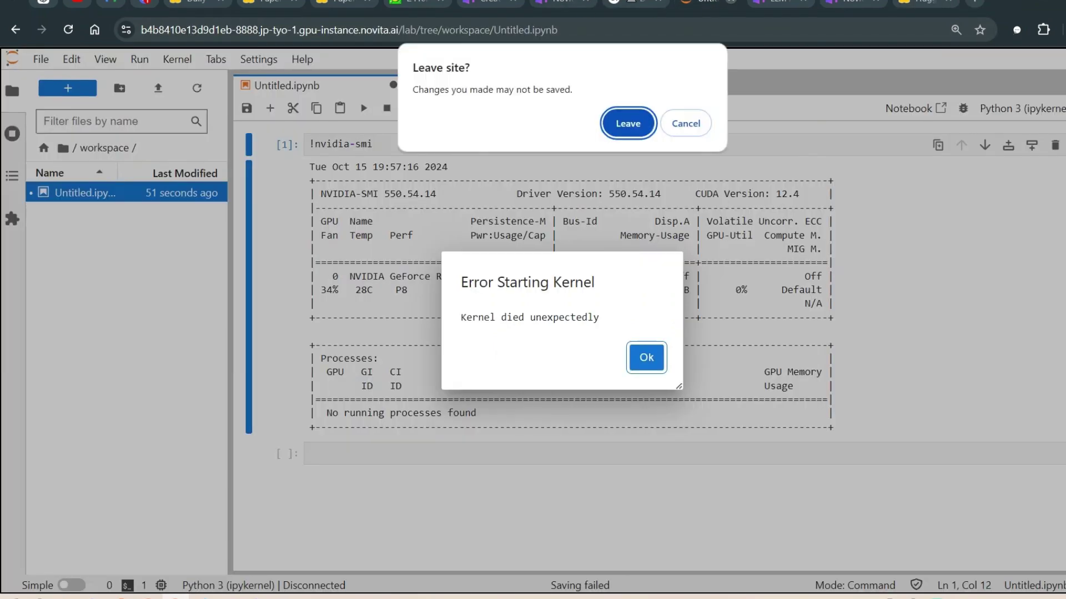
left_click(625, 121)
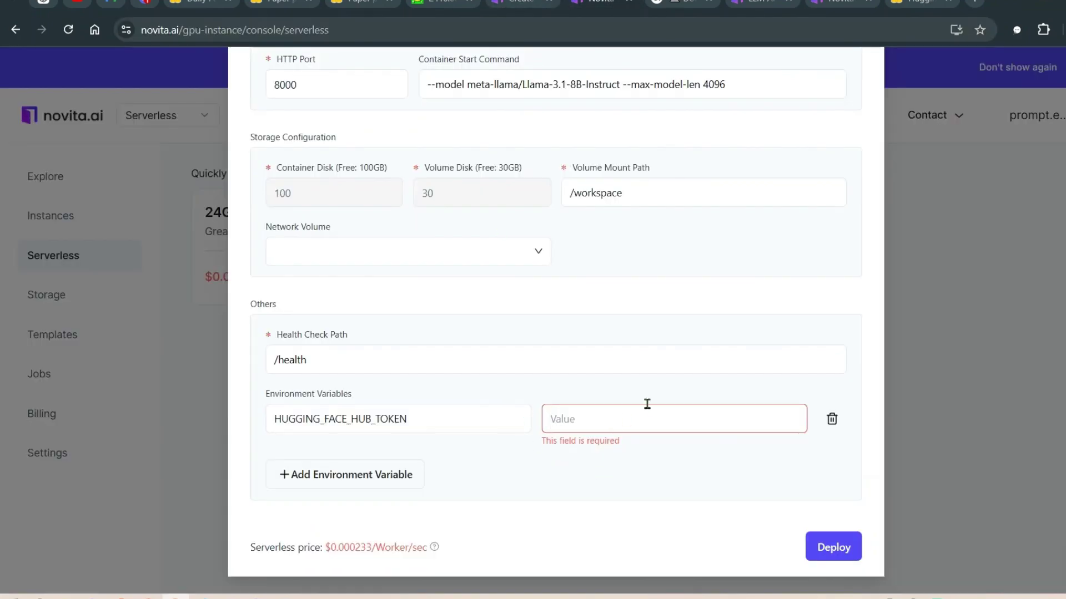
left_click(646, 406)
key("ctrl+v")
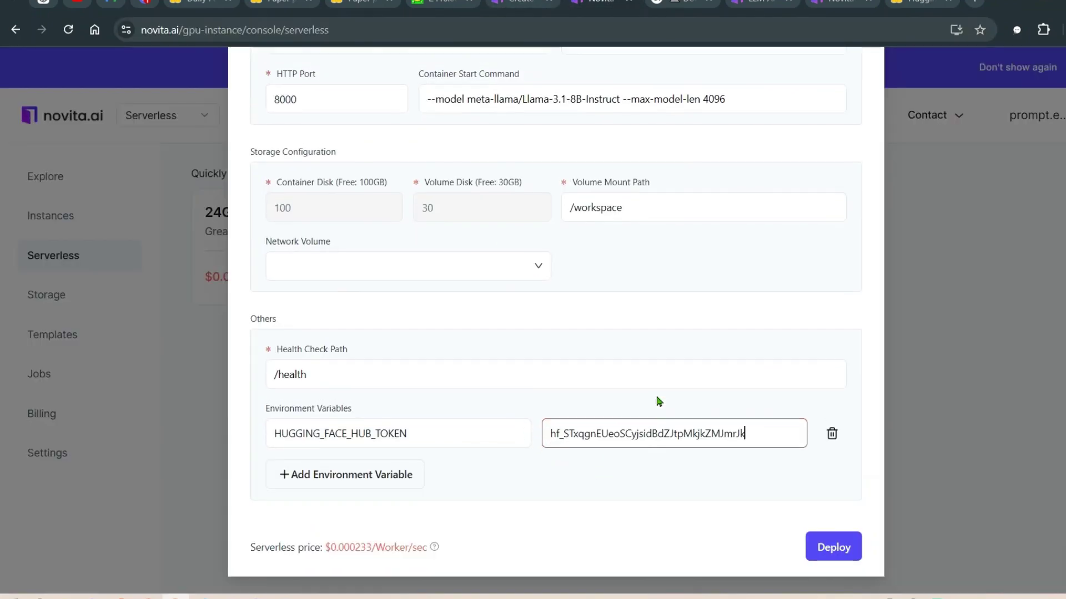
left_click(473, 443)
Step: Review all the endpoint settings from the start of the form and deploy the serverless endpoint
scroll(604, 444, "up", 6)
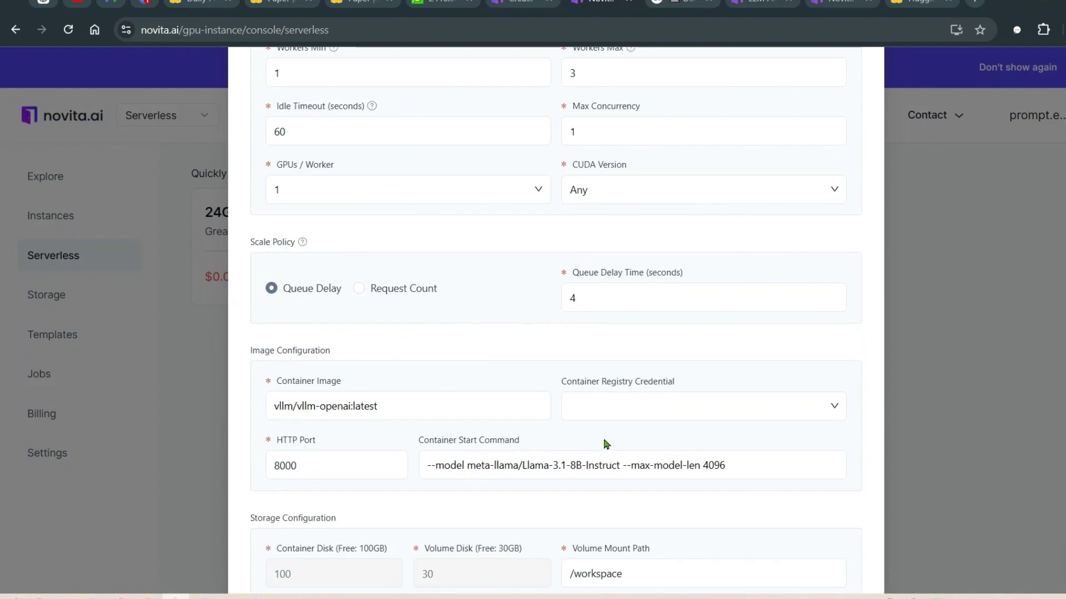
scroll(610, 438, "up", 4)
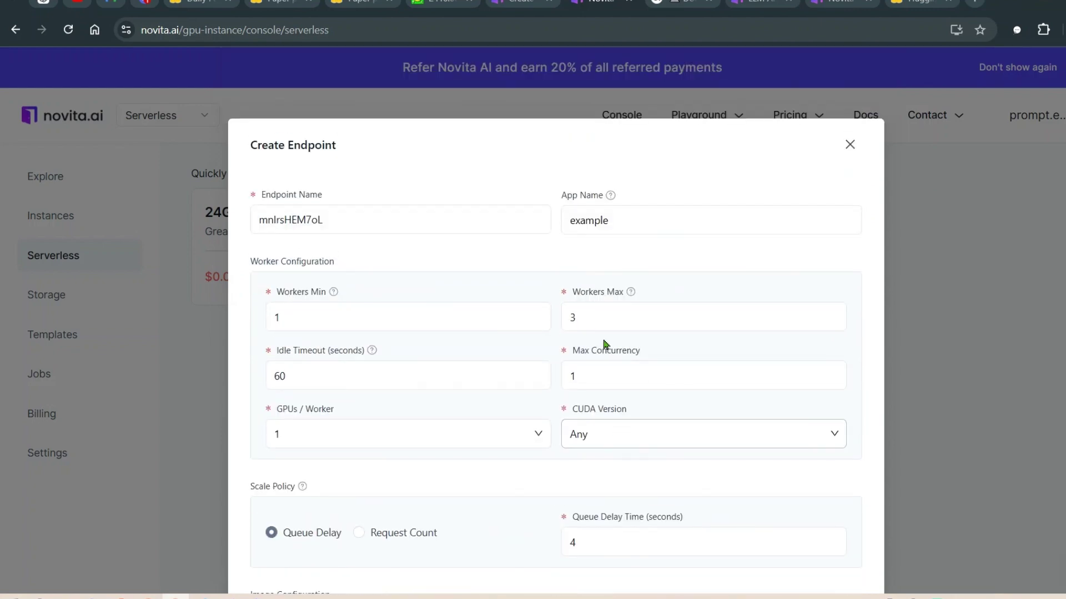
scroll(611, 338, "down", 6)
scroll(618, 330, "down", 4)
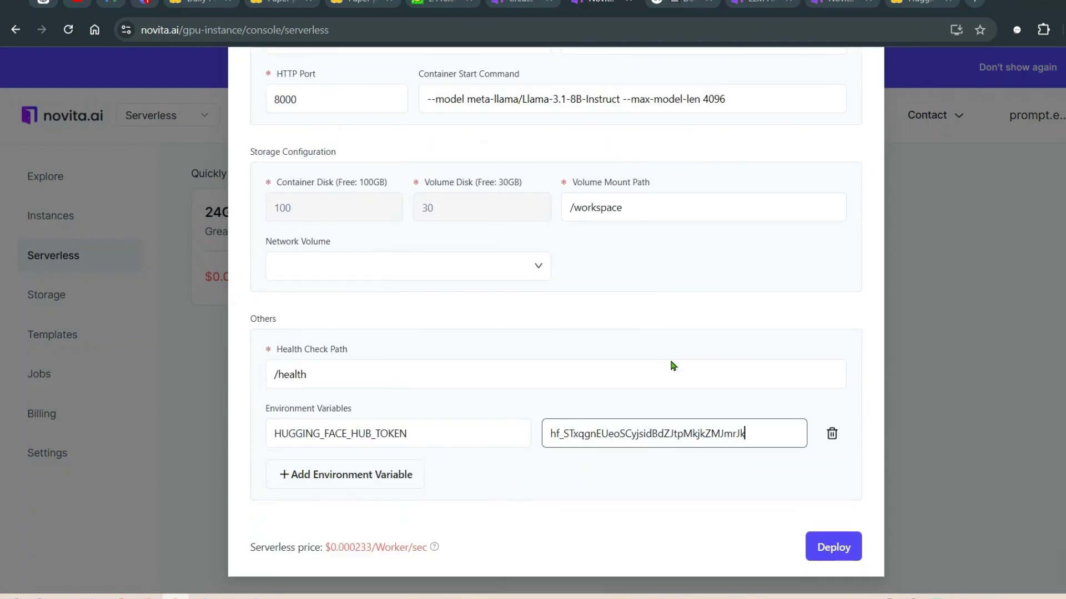
left_click(826, 553)
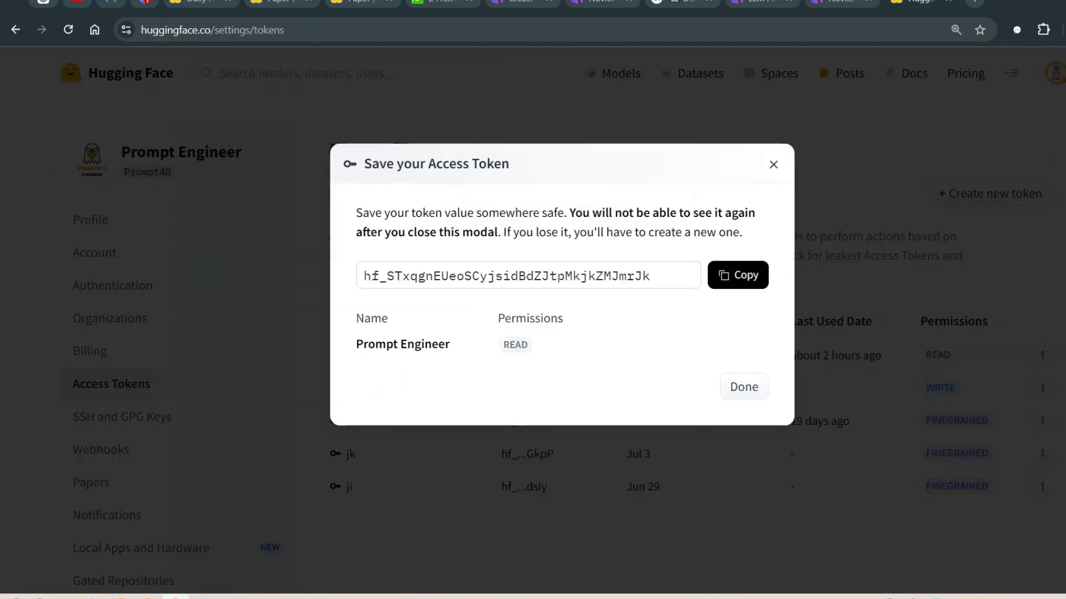
Step: Close the access token dialog, search Hugging Face for "llama 3.2" and open the meta-llama/Llama-3.2-11B-Vision-Instruct model page
left_click(774, 167)
left_click(373, 76)
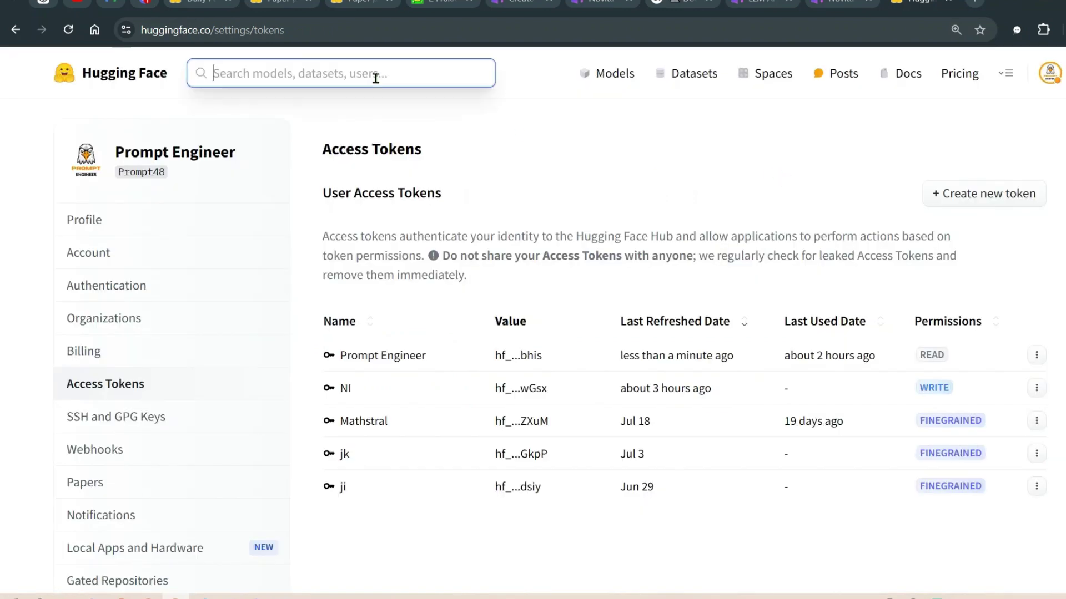
type("llama")
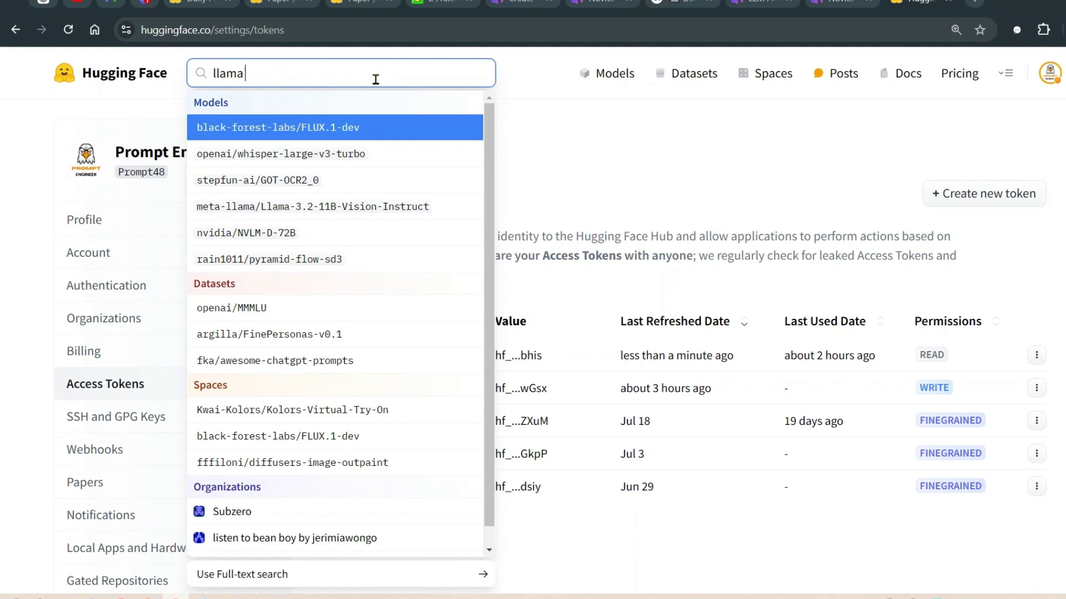
type(" 3.2")
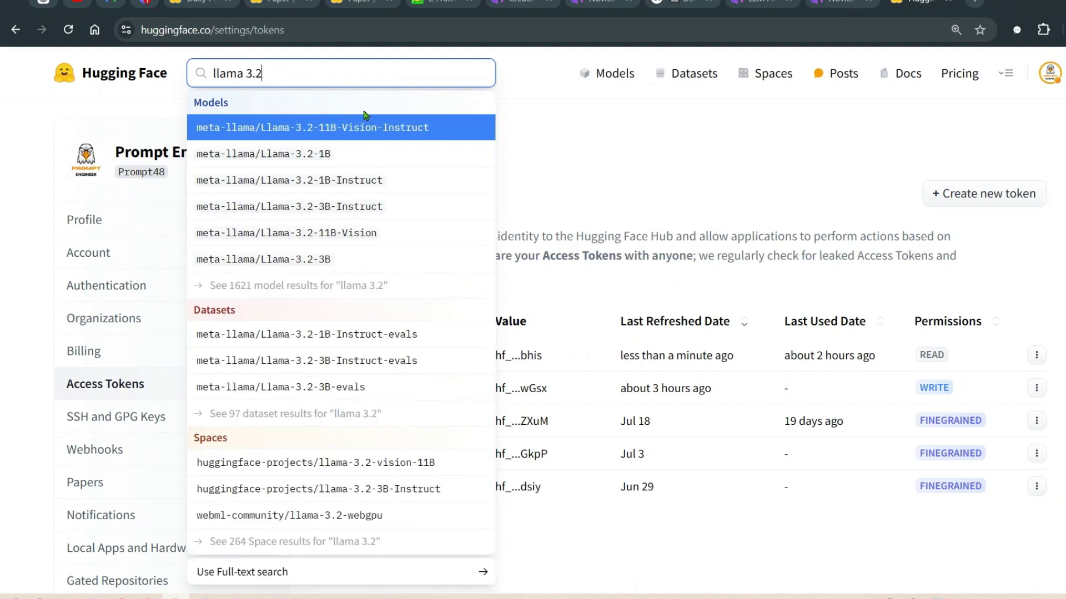
left_click(360, 131)
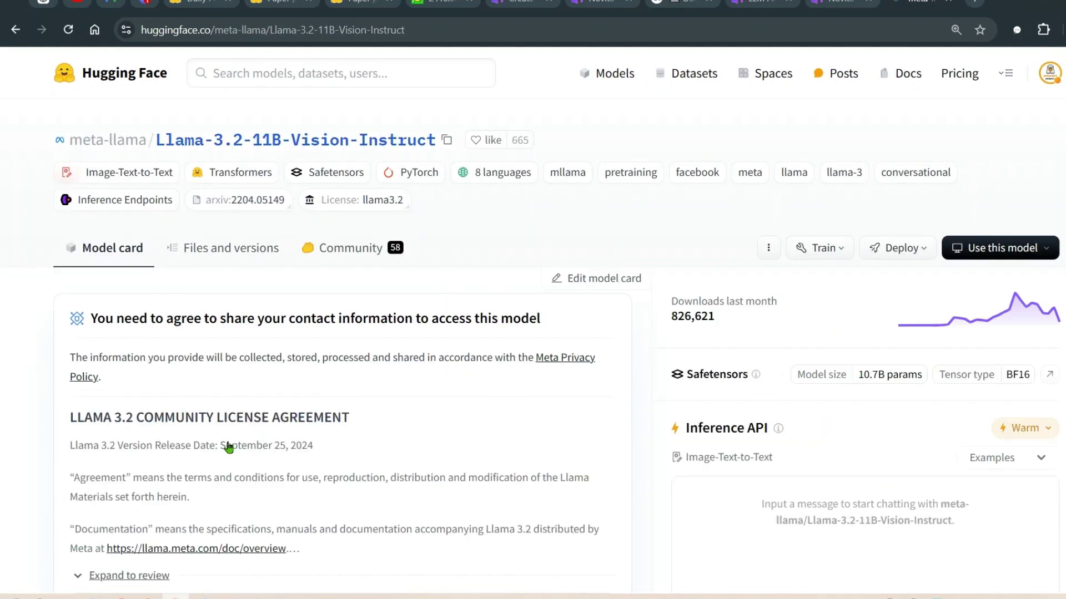
Step: Expand the Llama 3.2 Community License Agreement and review its terms and the access request form's required fields
scroll(269, 364, "down", 3)
scroll(268, 364, "down", 1)
scroll(266, 354, "up", 5)
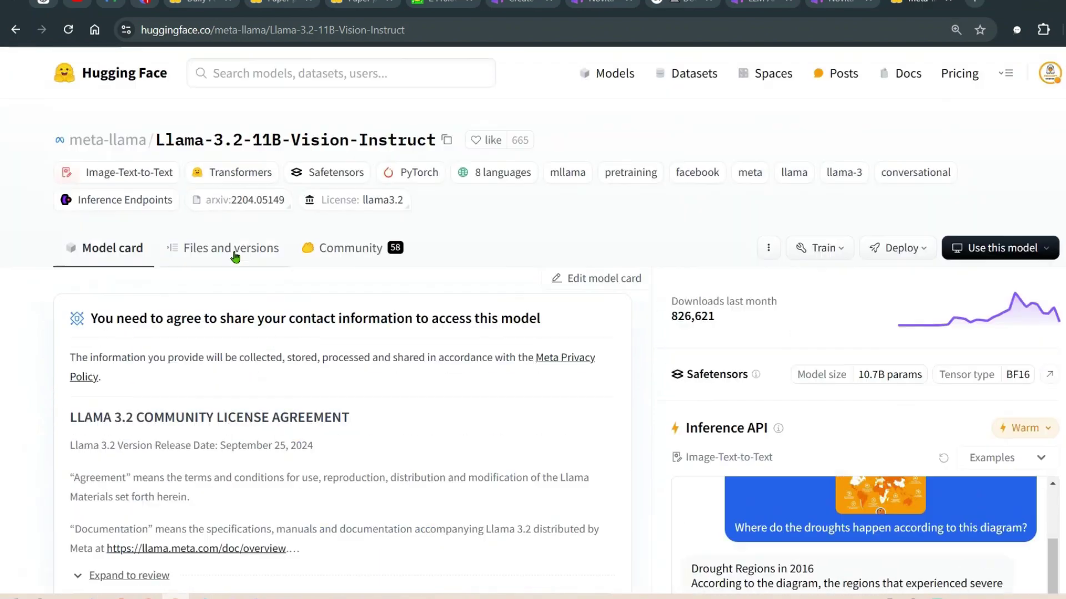
scroll(238, 257, "down", 5)
left_click(292, 364)
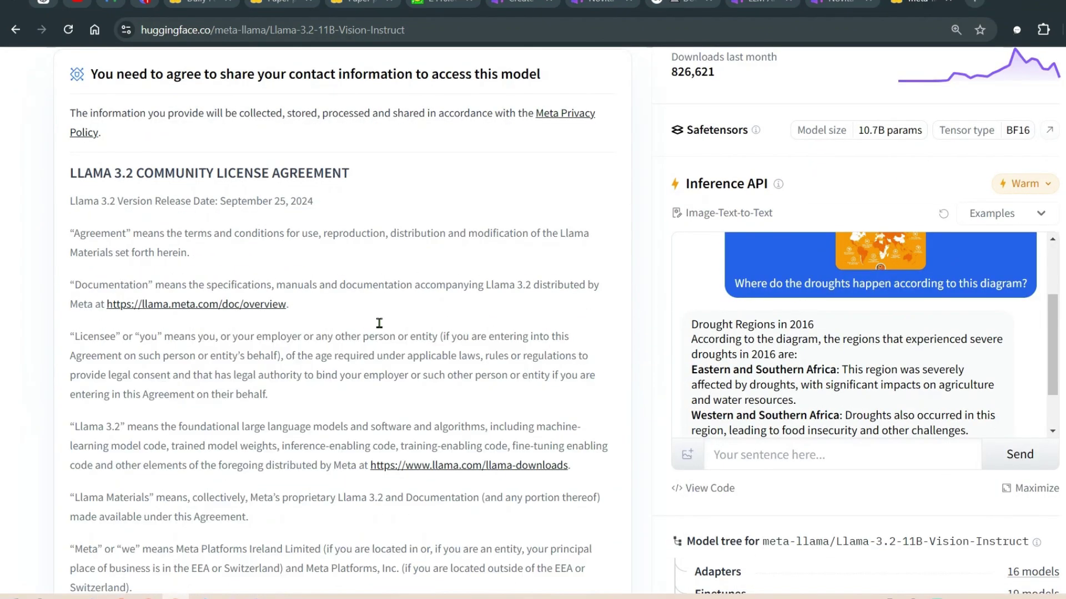
scroll(381, 282, "down", 4)
scroll(381, 282, "down", 20)
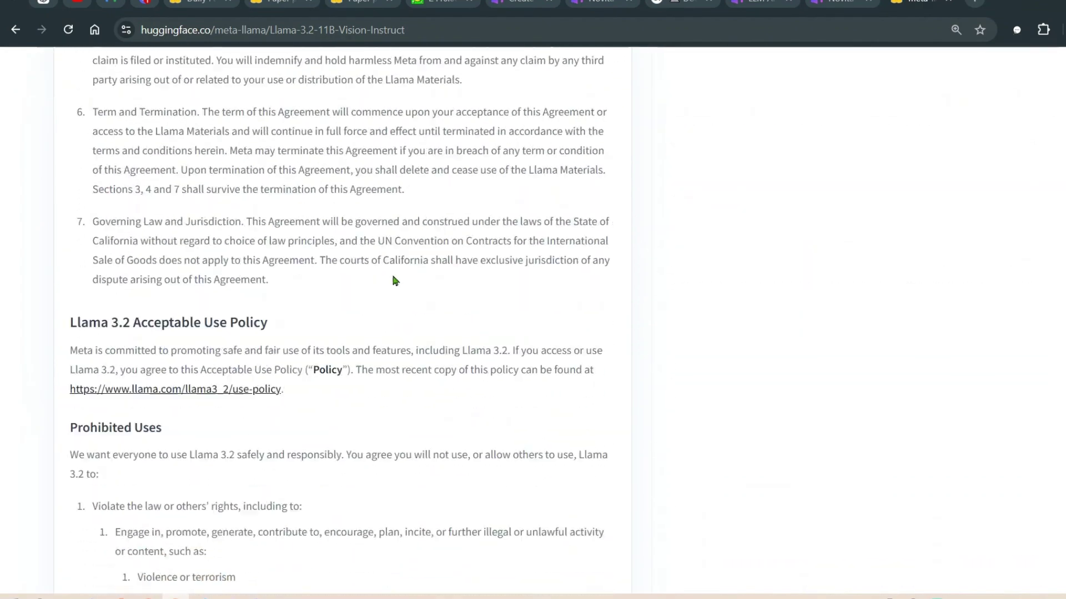
scroll(443, 265, "down", 20)
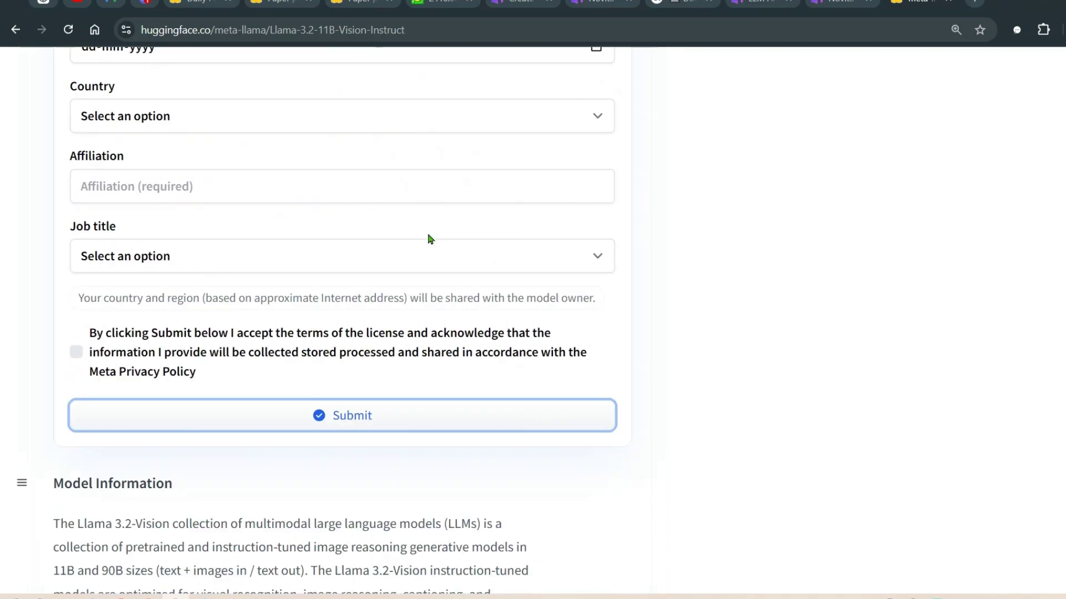
scroll(268, 438, "down", 4)
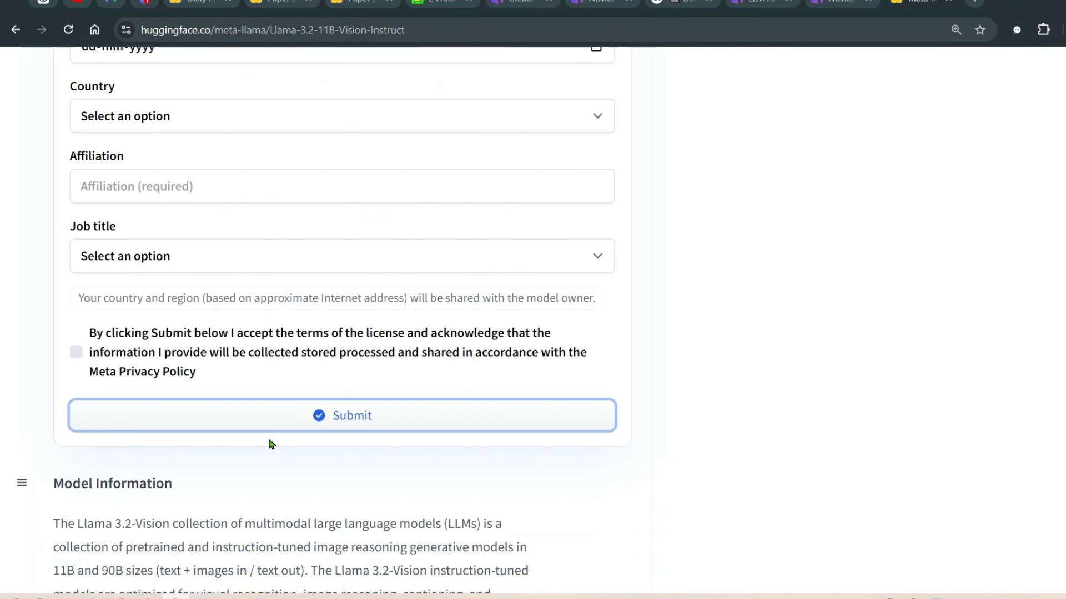
scroll(389, 282, "up", 13)
scroll(389, 282, "up", 20)
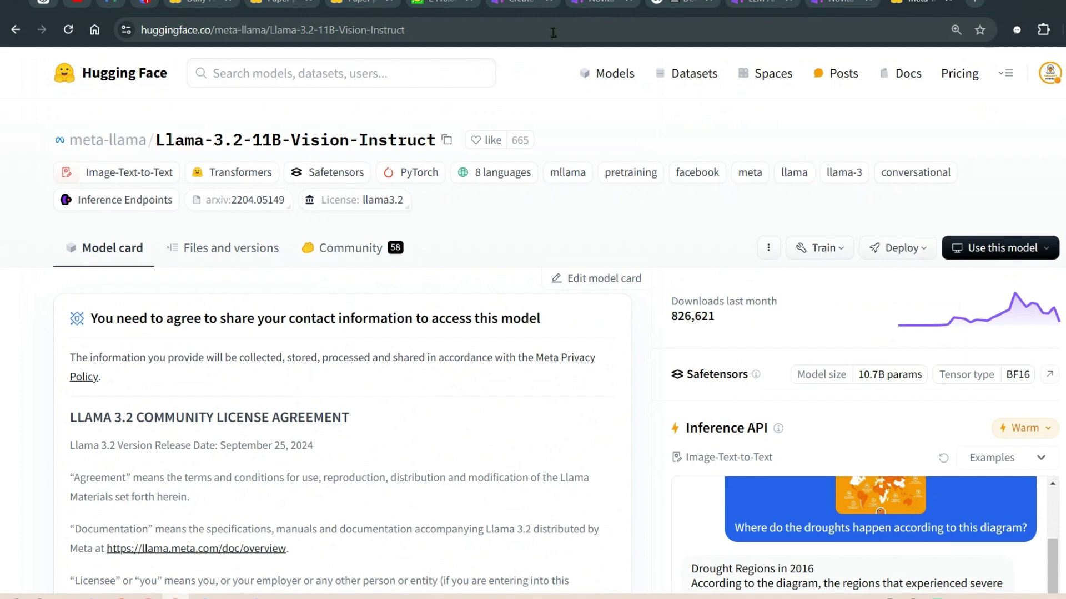
Step: Return to the Novita AI serverless console and expand the deployed endpoint's worker details
left_click(519, 2)
left_click(596, 3)
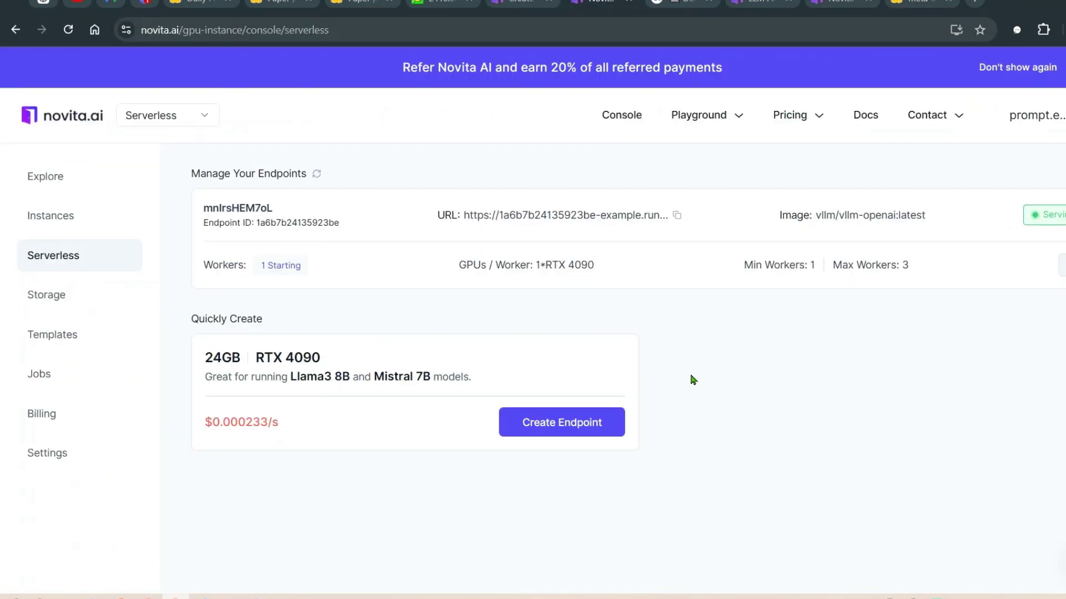
left_click(1057, 265)
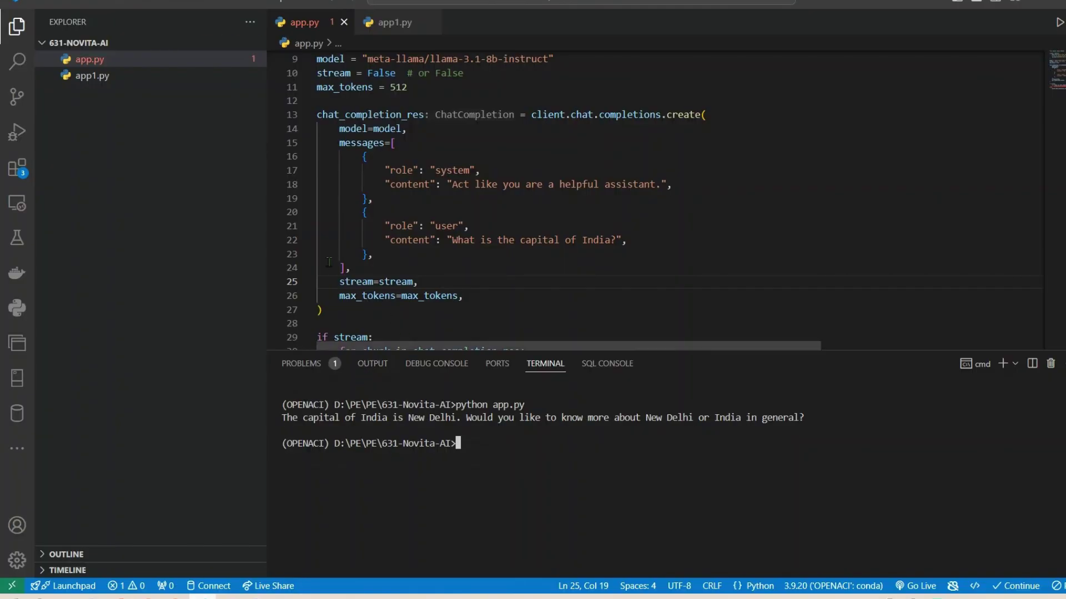
Step: Switch to VS Code, open app1.py and separate the url, headers and data definitions with blank lines
left_click(92, 76)
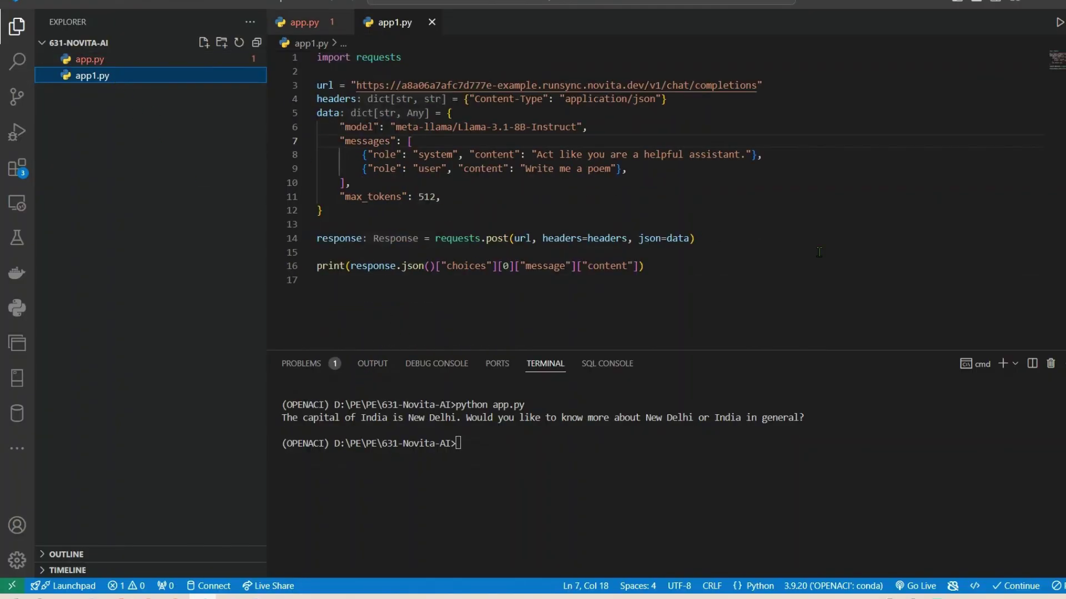
key("ctrl+a")
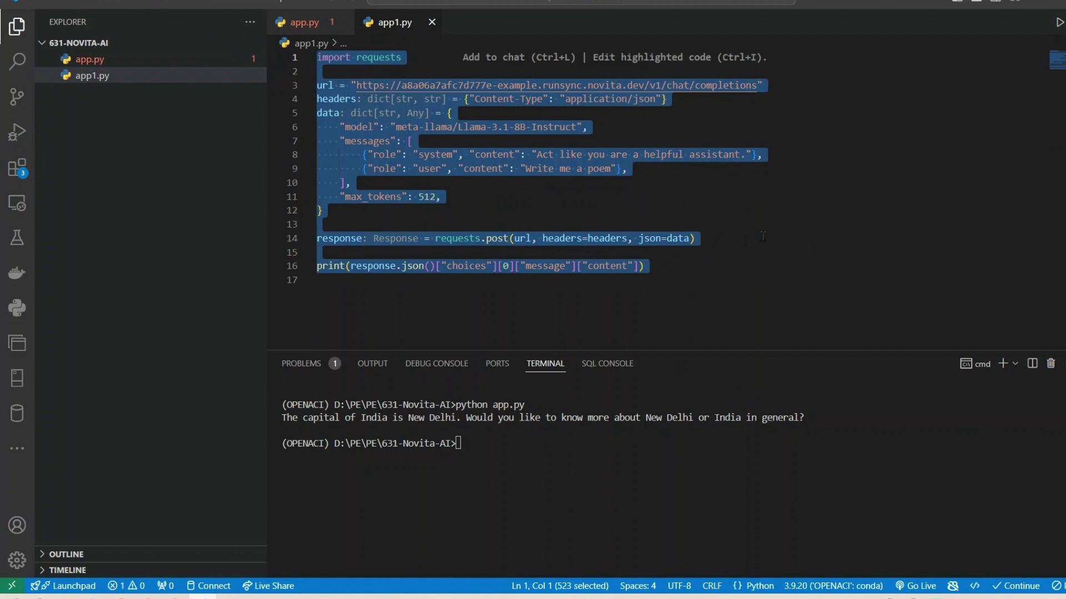
left_click(767, 225)
left_click(796, 85)
key("Return")
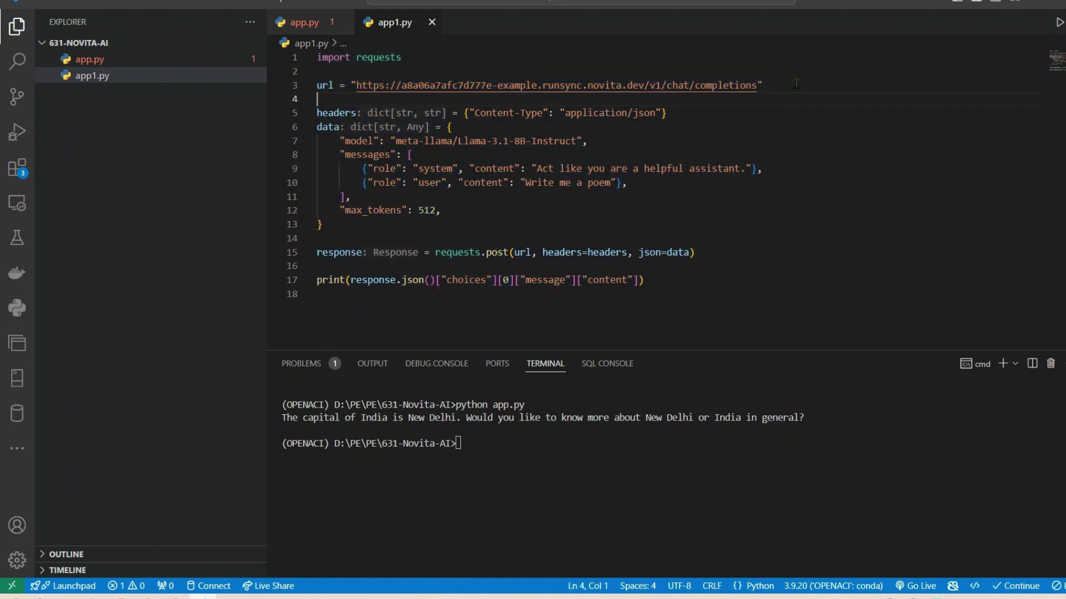
key("Down")
key("Down")
key("Return")
key("Down")
key("Down")
key("Down")
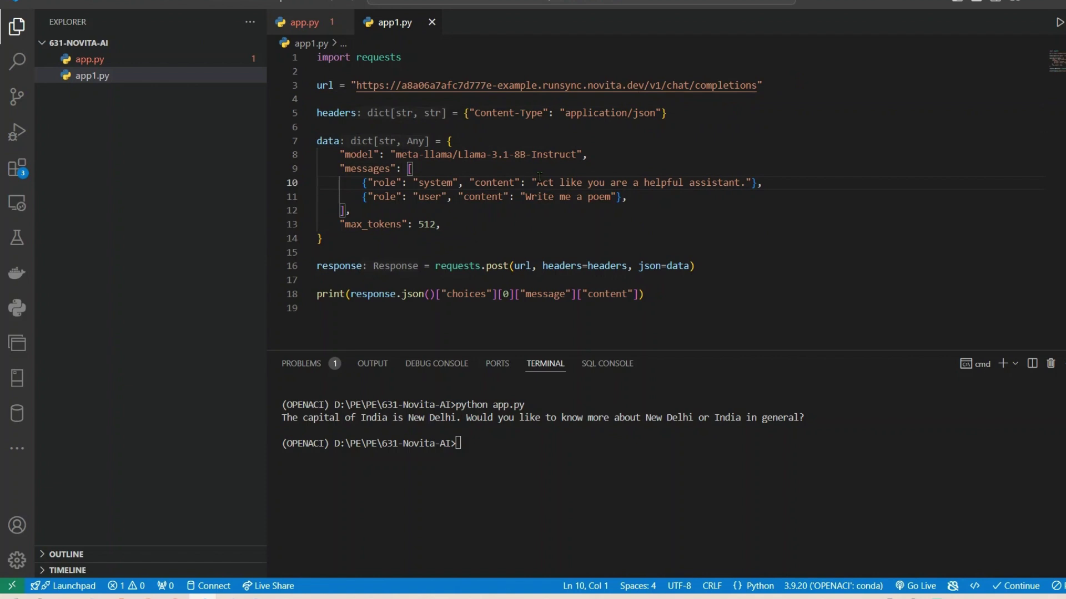
Step: Extend the user message content in app1.py to "Write me a poem on ai"
left_click_drag(538, 182, 353, 211)
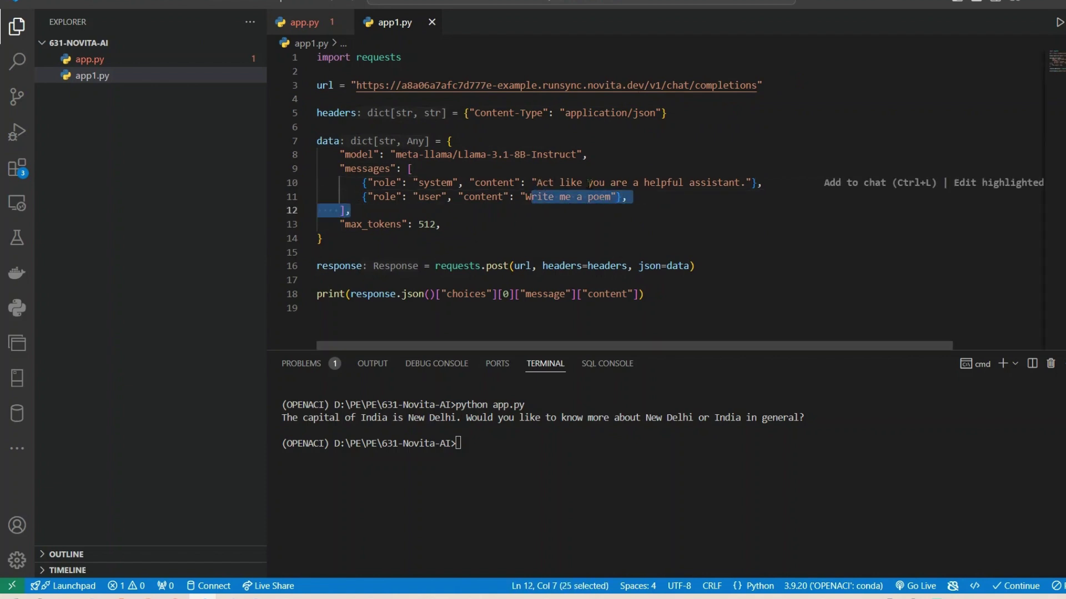
left_click(582, 182)
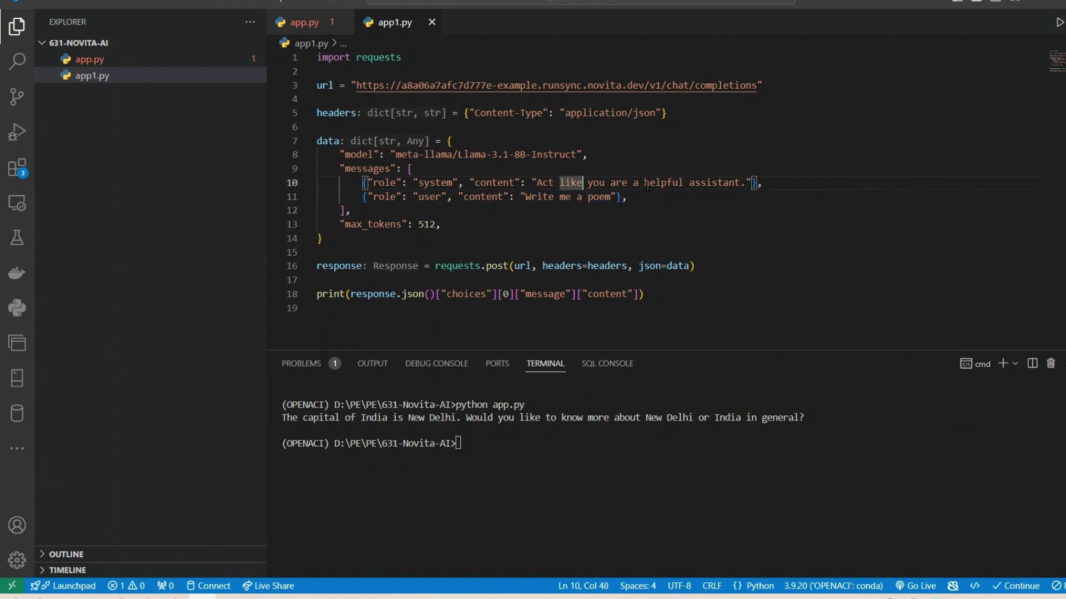
left_click(611, 196)
type("on ai")
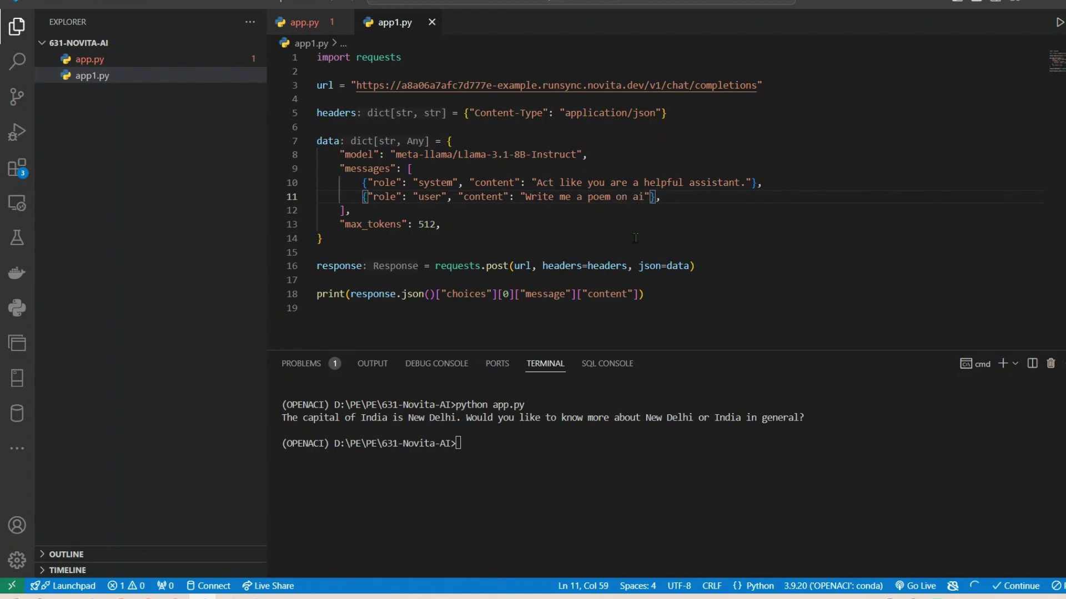
left_click(635, 238)
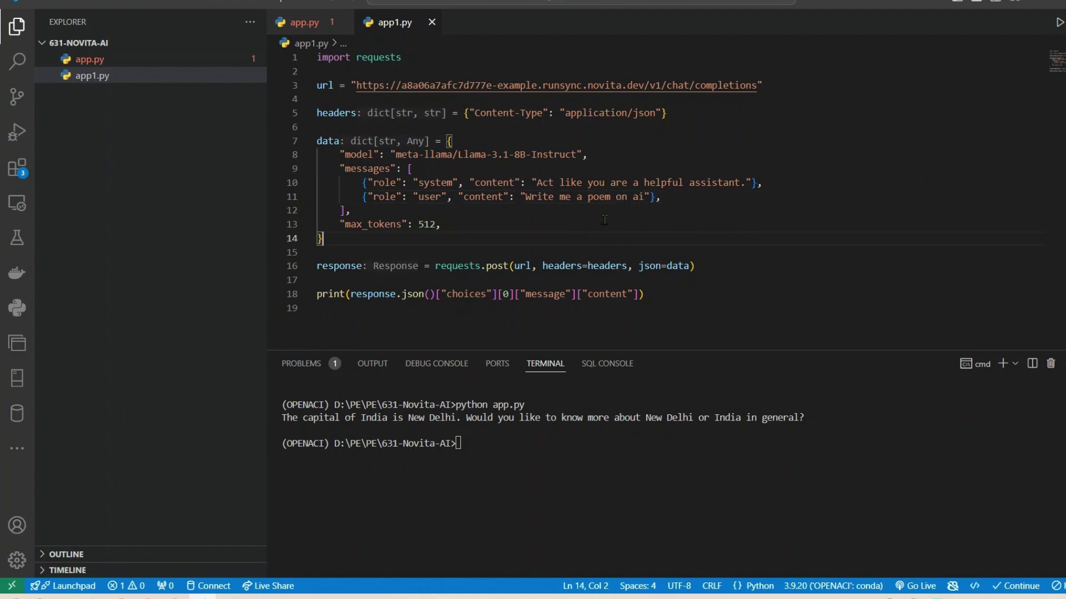
Step: Copy the endpoint's URL from the Novita AI console and replace the base address of the url in app1.py with it, keeping /v1/chat/completions
key("alt+Tab")
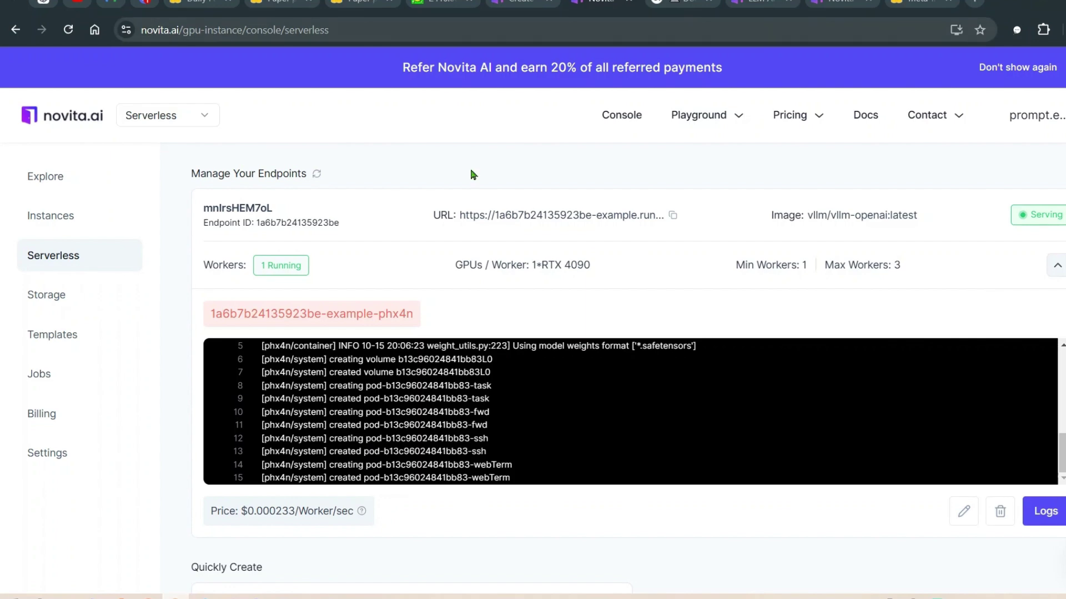
left_click(673, 216)
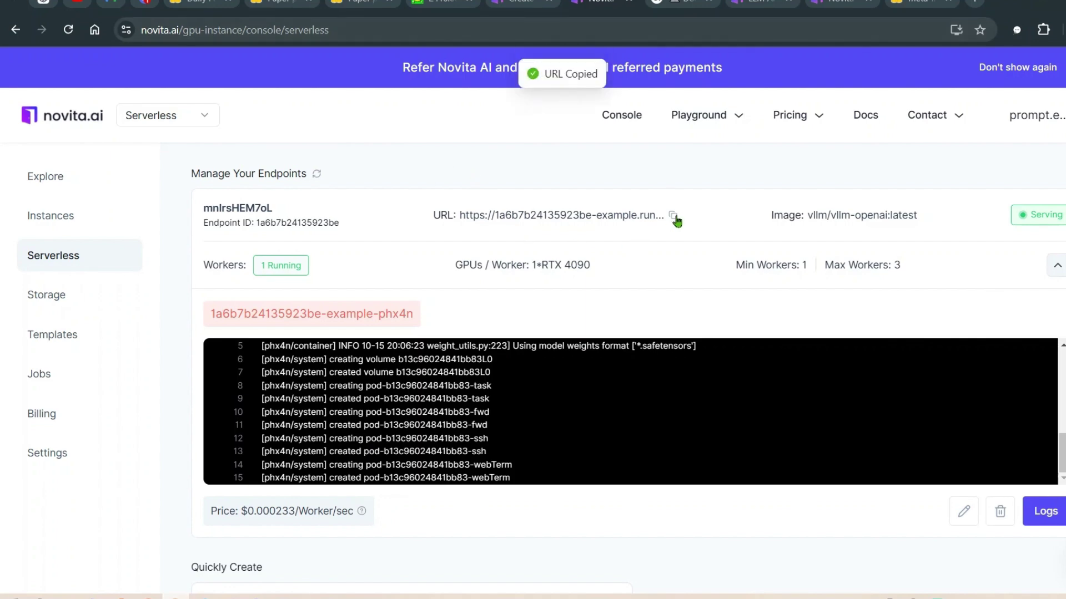
key("alt+Tab")
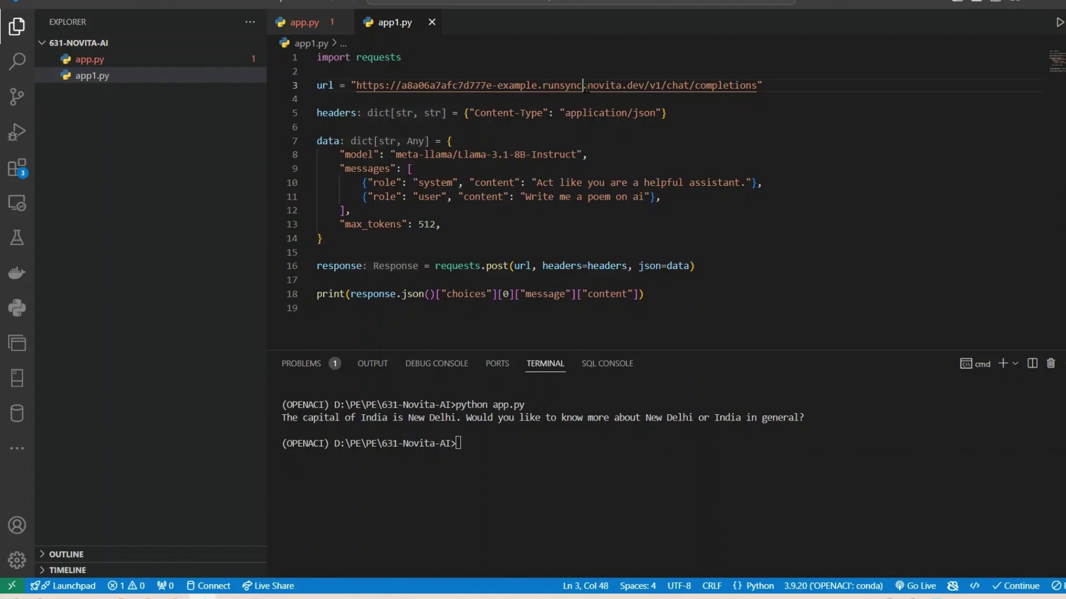
left_click_drag(645, 86, 356, 86)
key("ctrl+v")
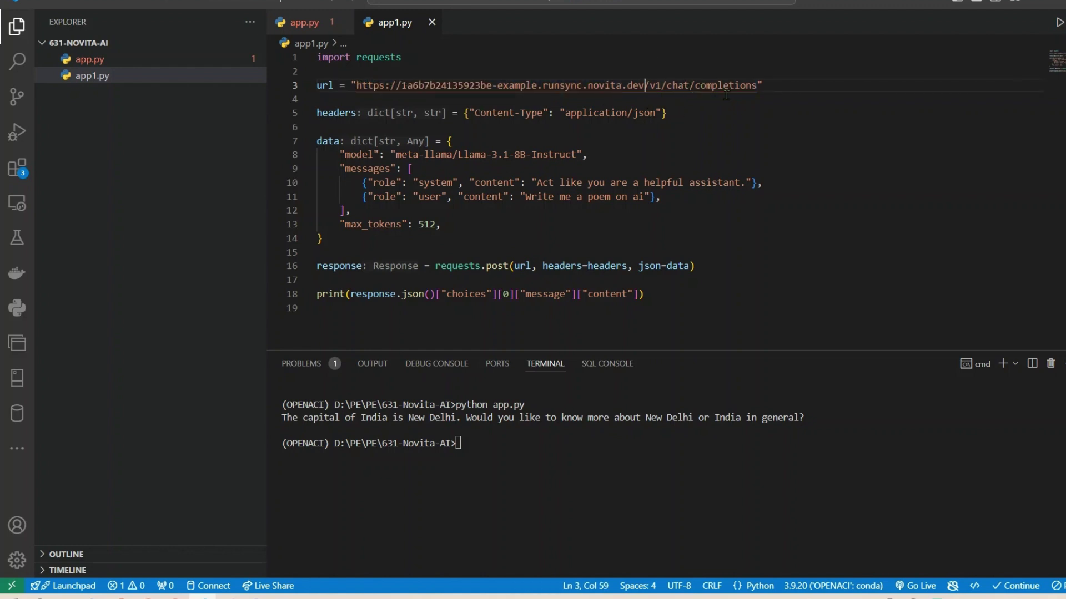
Step: Run python app1.py in the VS Code terminal
left_click(776, 127)
left_click(716, 280)
left_click(546, 445)
type("python app")
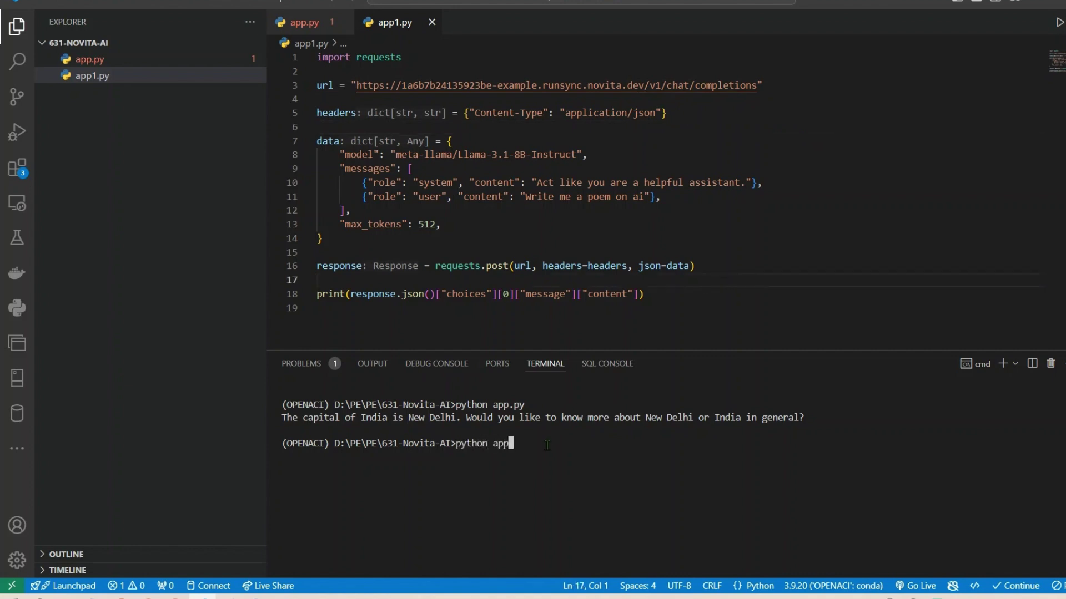
type("1.py")
key("Return")
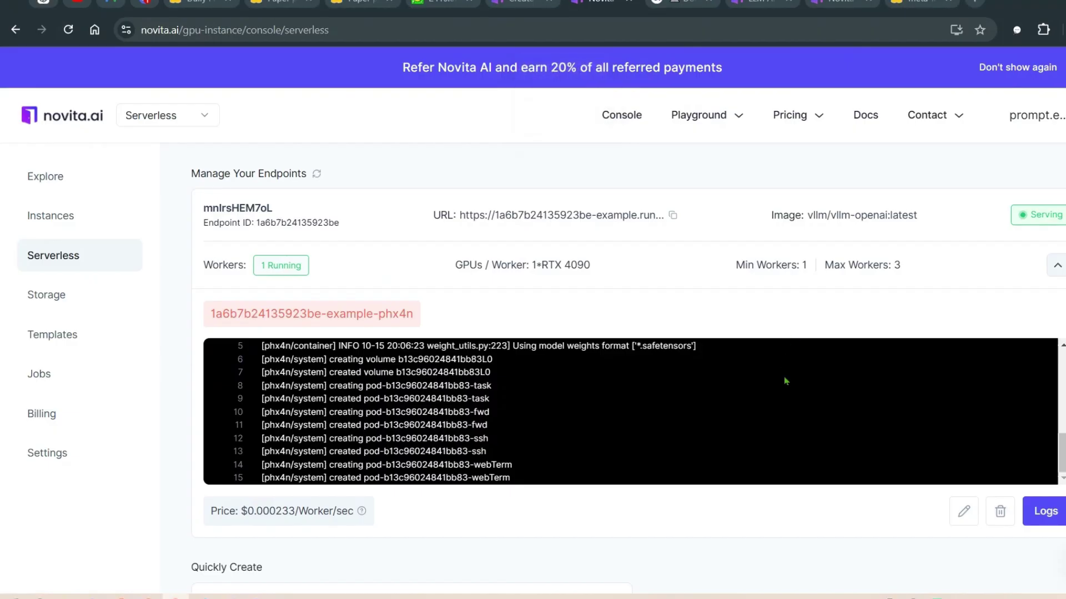
Step: Review the running serverless endpoint in the Novita AI console, inspect its full logs and close them
scroll(788, 381, "down", 2)
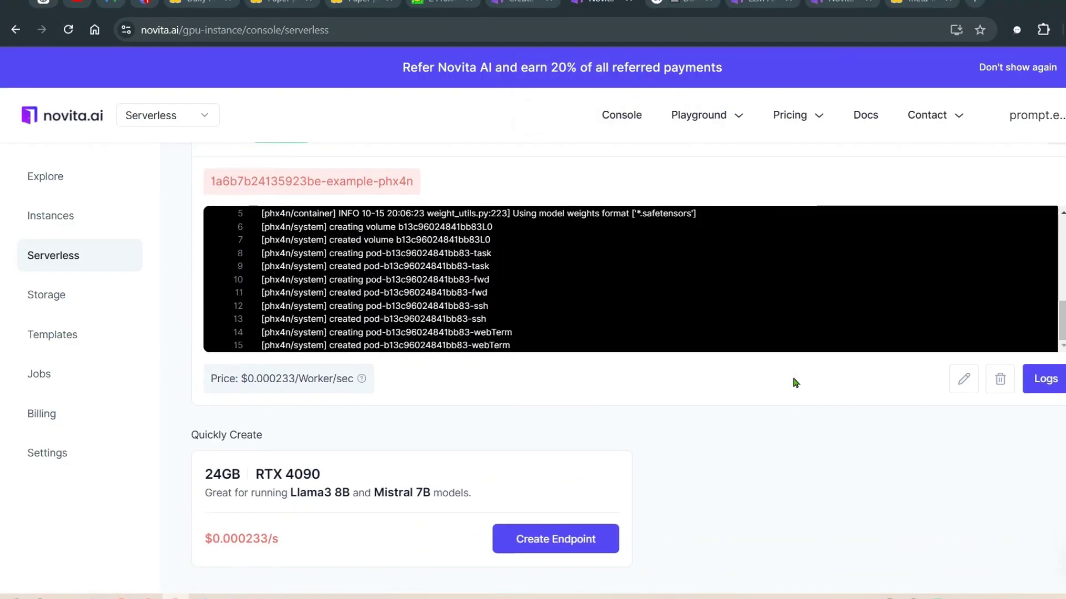
scroll(629, 277, "up", 3)
scroll(631, 277, "down", 3)
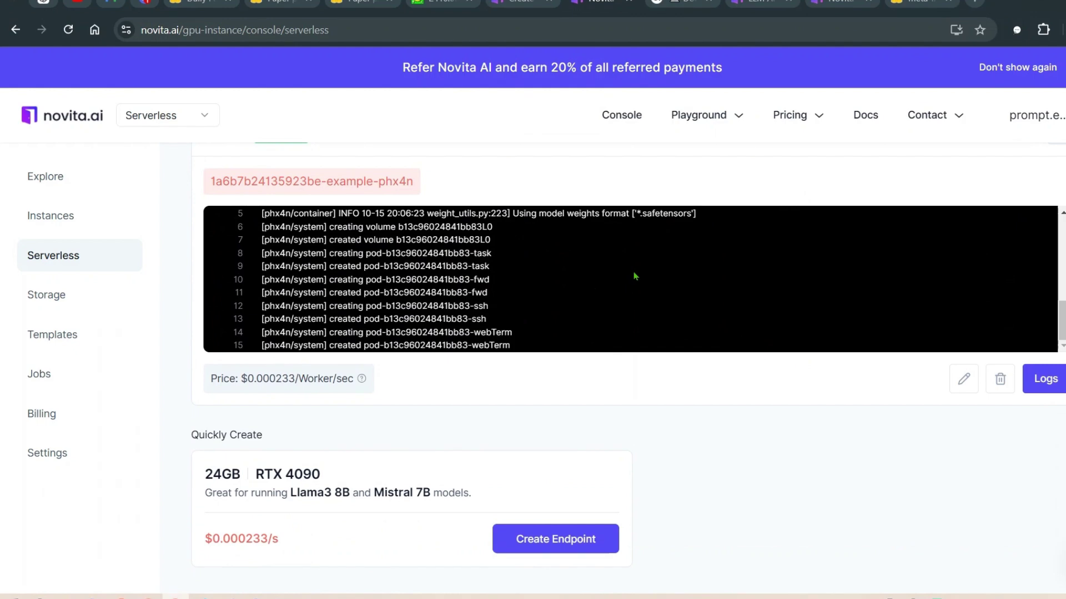
scroll(721, 489, "up", 2)
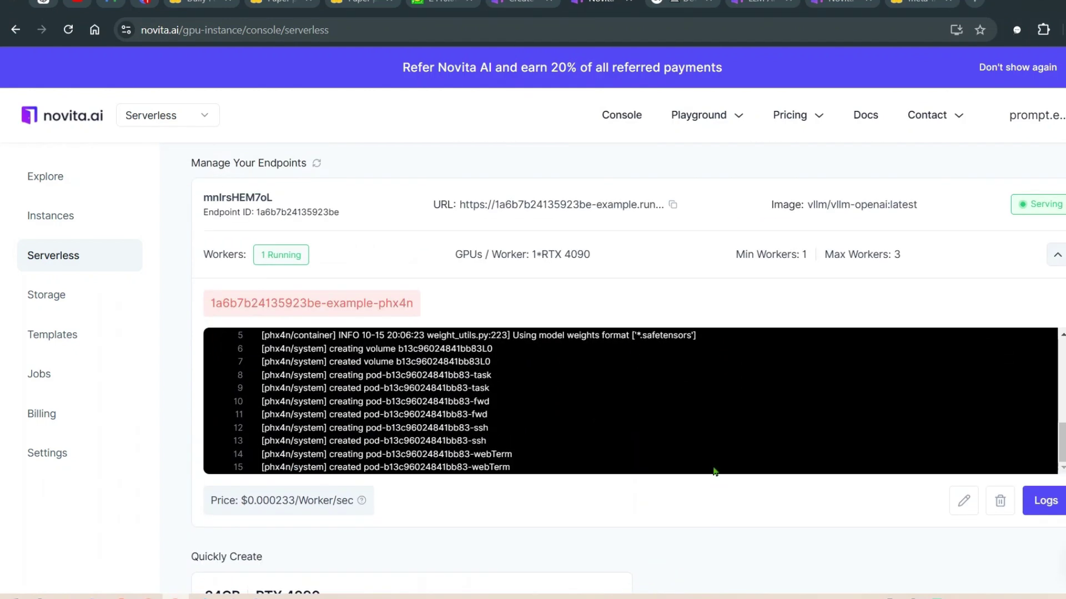
scroll(693, 420, "down", 2)
left_click(1046, 377)
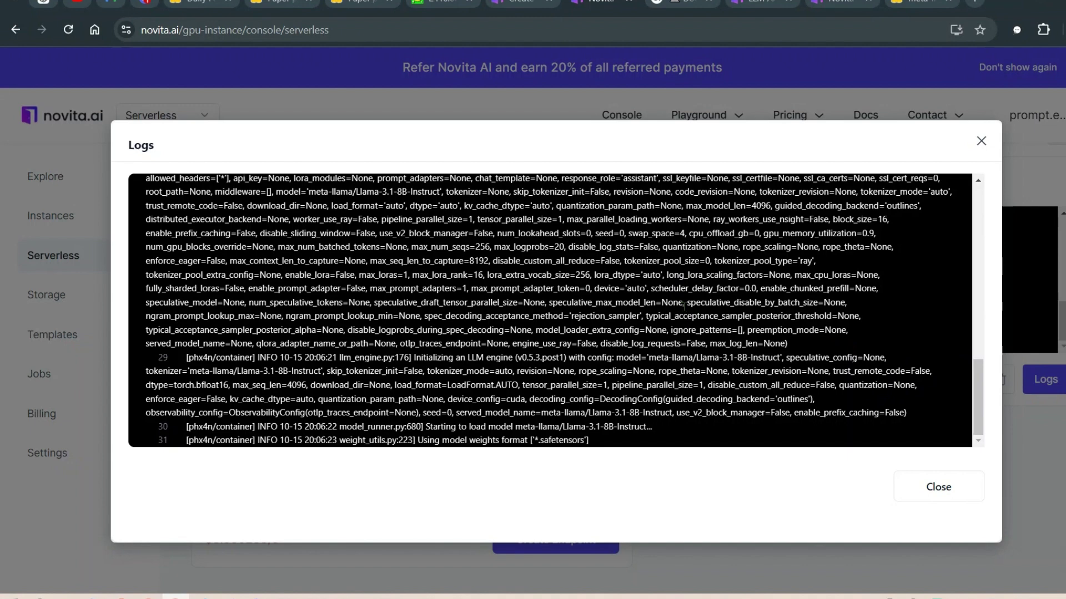
left_click(941, 487)
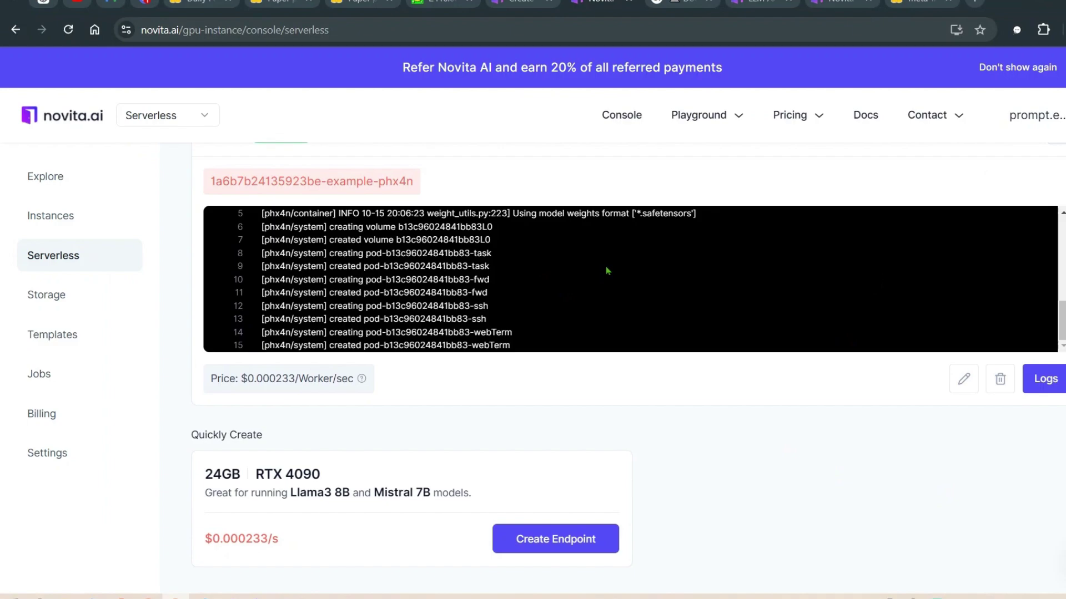
Step: Return to VS Code and read the output of app1.py in the terminal
key("alt+Tab")
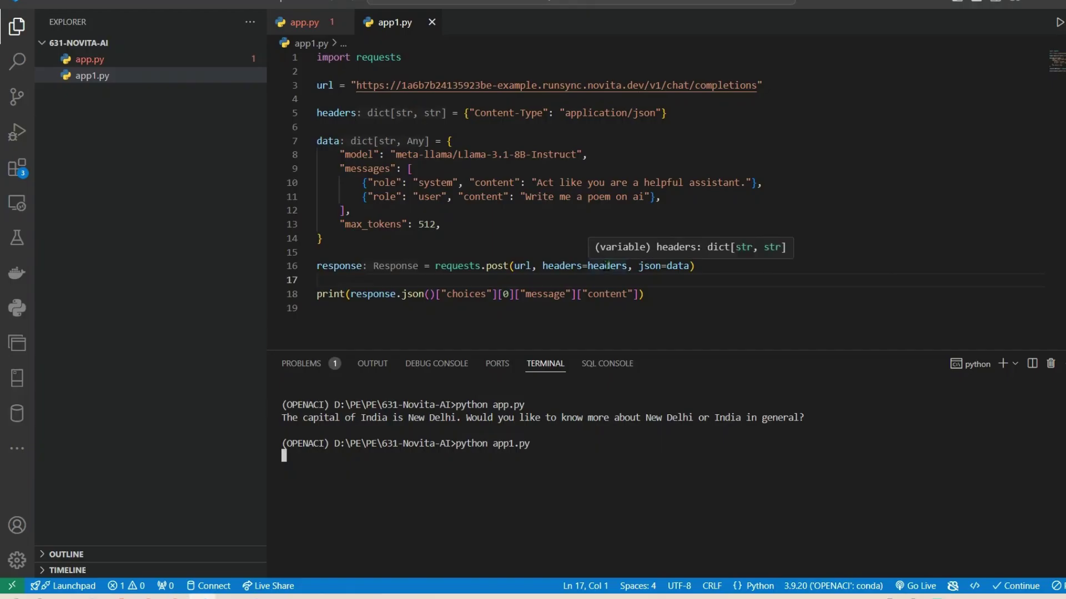
key("alt+Tab")
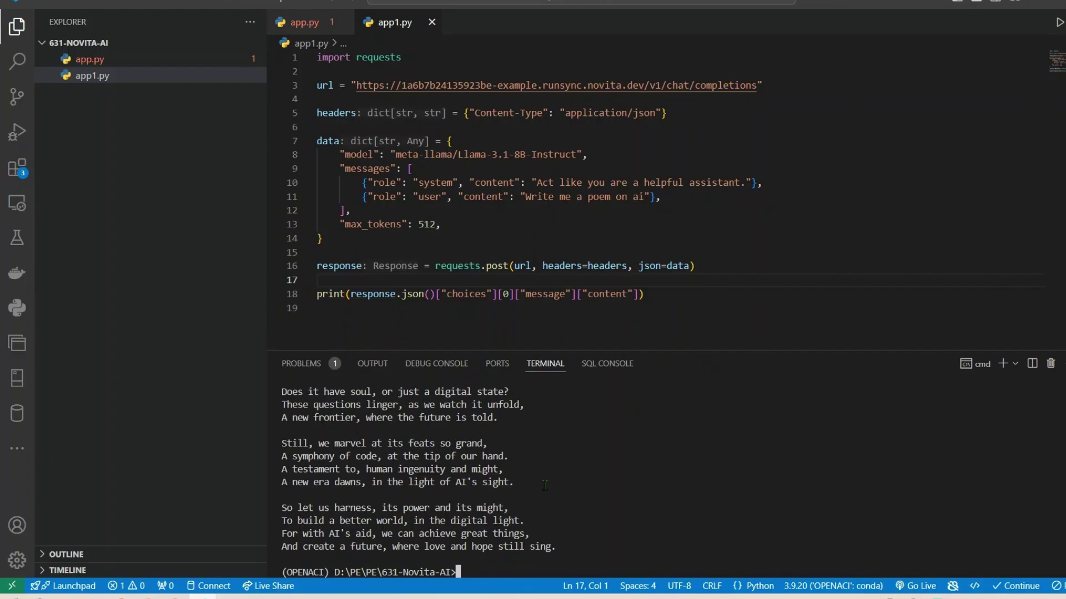
scroll(545, 485, "up", 10)
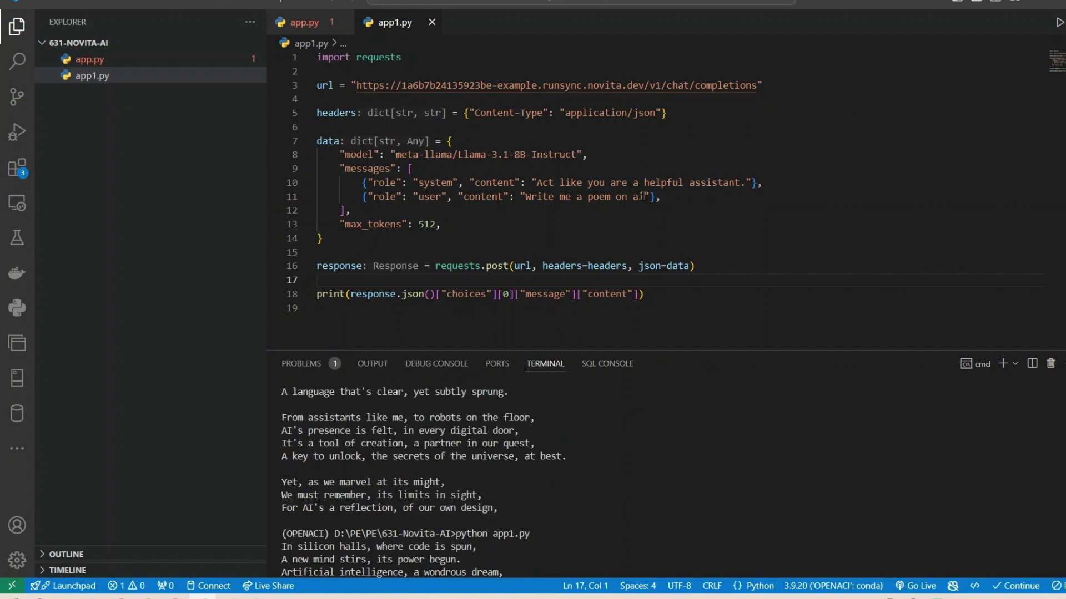
Step: Replace the user message content in app1.py with "what is the capital of india"
left_click_drag(643, 196, 541, 197)
key("BackSpace")
key("BackSpace")
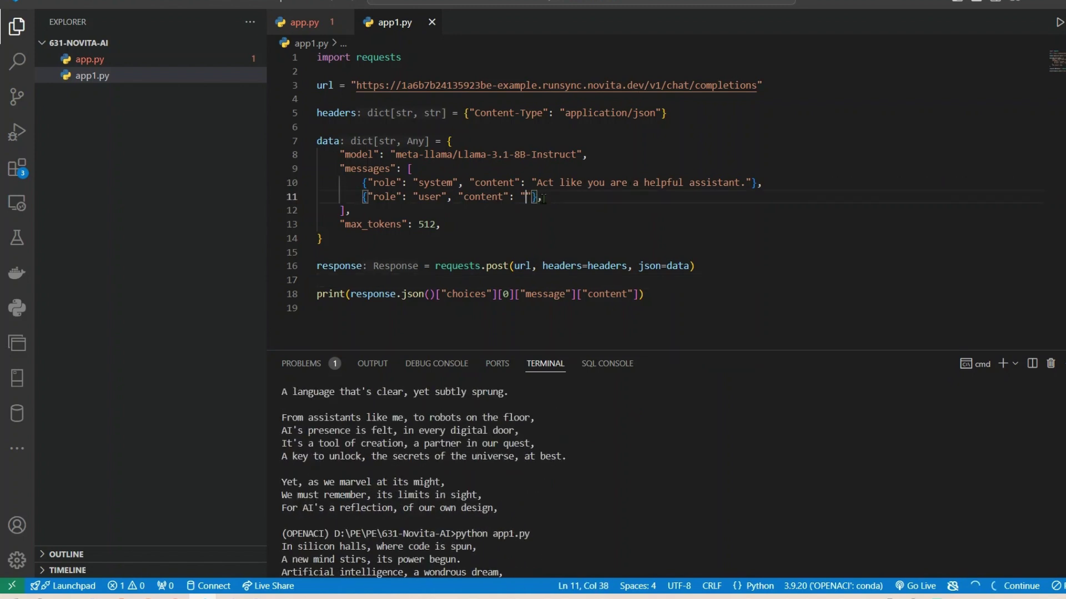
type("what is the ca")
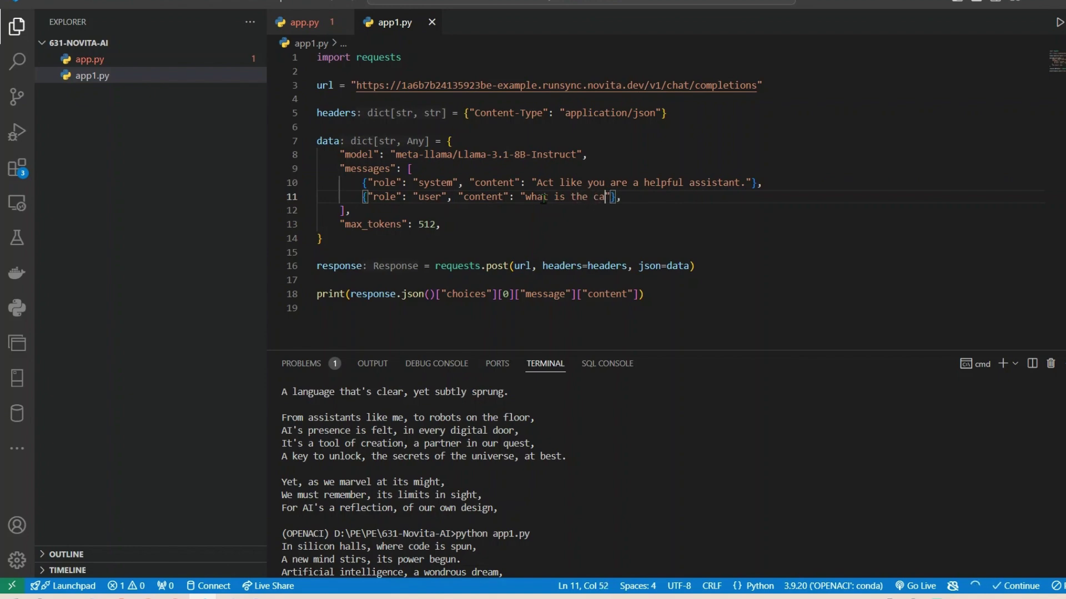
type("pital of india")
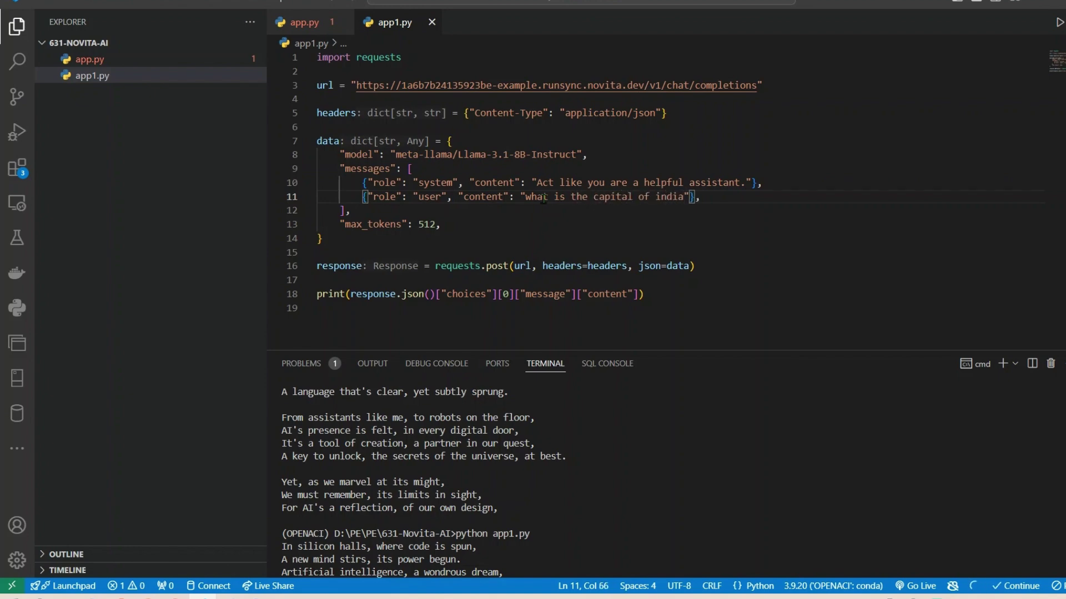
Step: Clear the terminal and run python app1.py again with the edited prompt
scroll(544, 434, "down", 8)
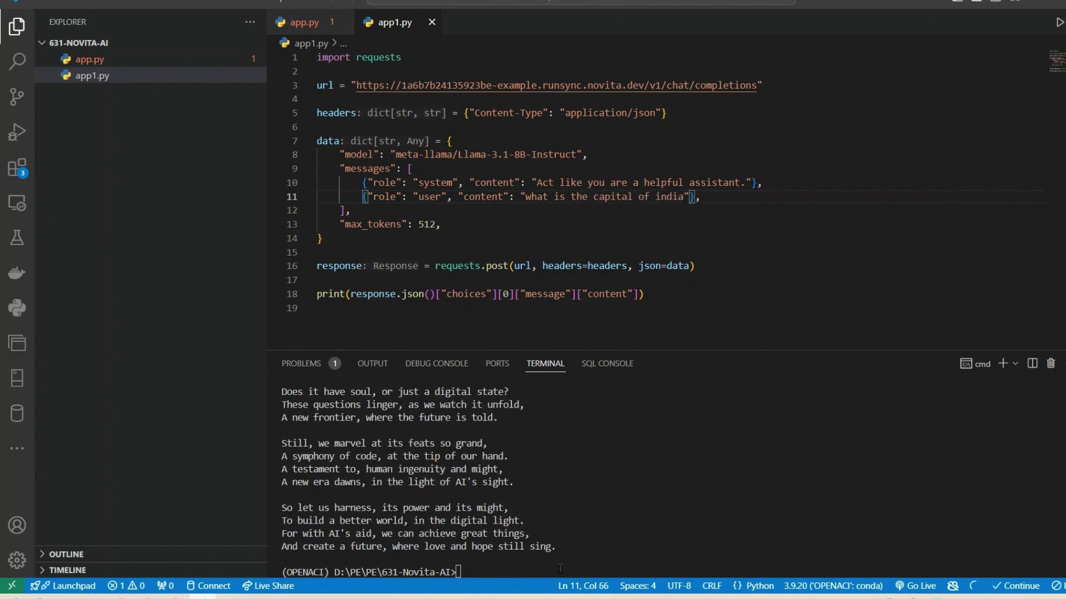
left_click(559, 570)
type("cls")
key("Return")
key("Up")
key("Up")
key("Return")
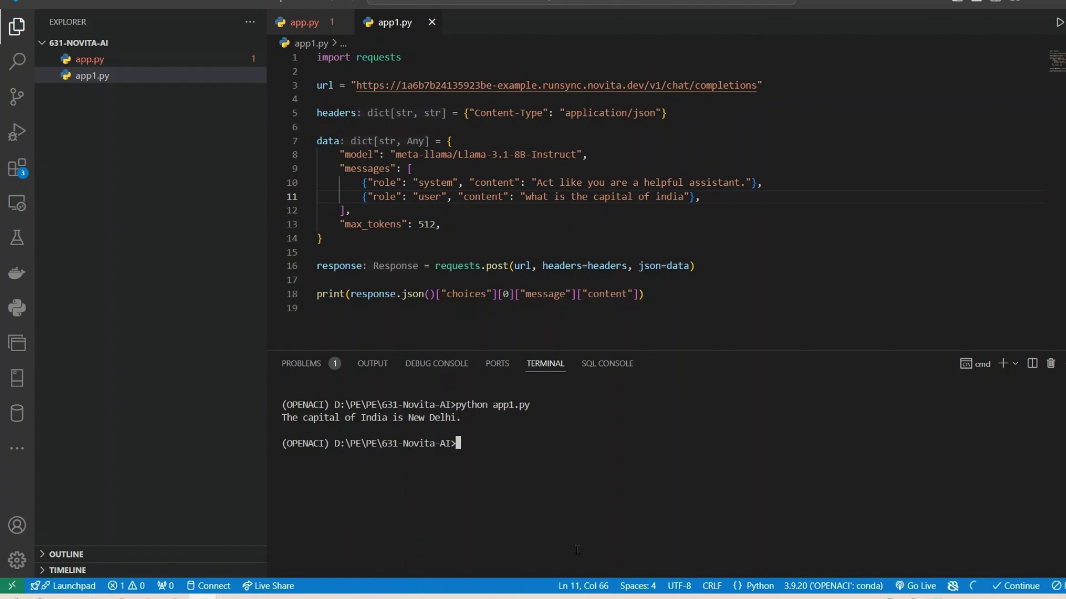
Step: Switch to the browser, go to the Novita AI home page and open the main console from there
key("alt+Tab")
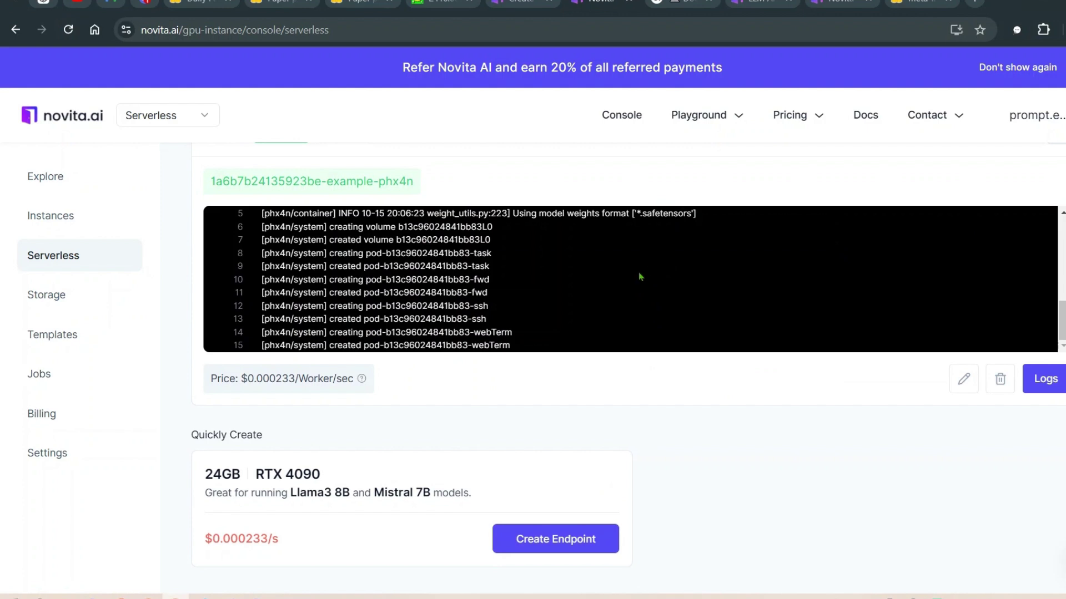
right_click(706, 597)
key("Escape")
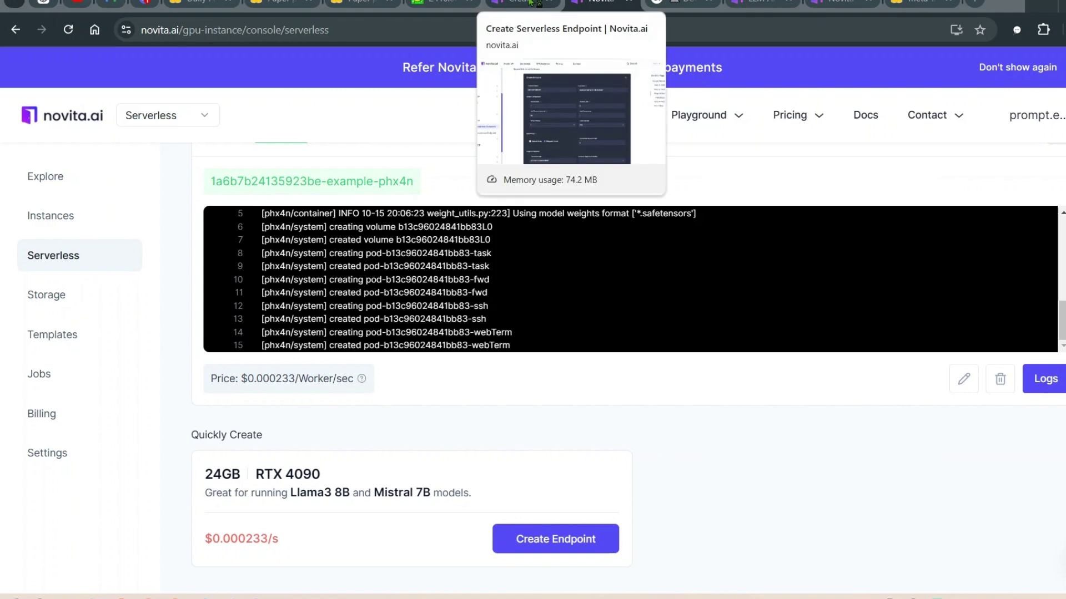
left_click(76, 120)
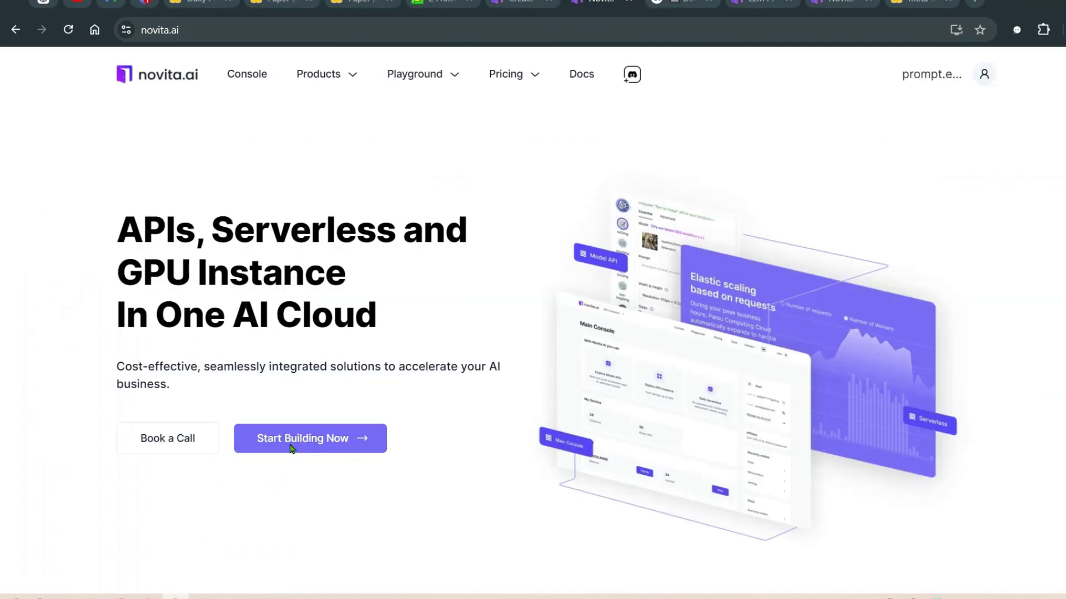
left_click(289, 445)
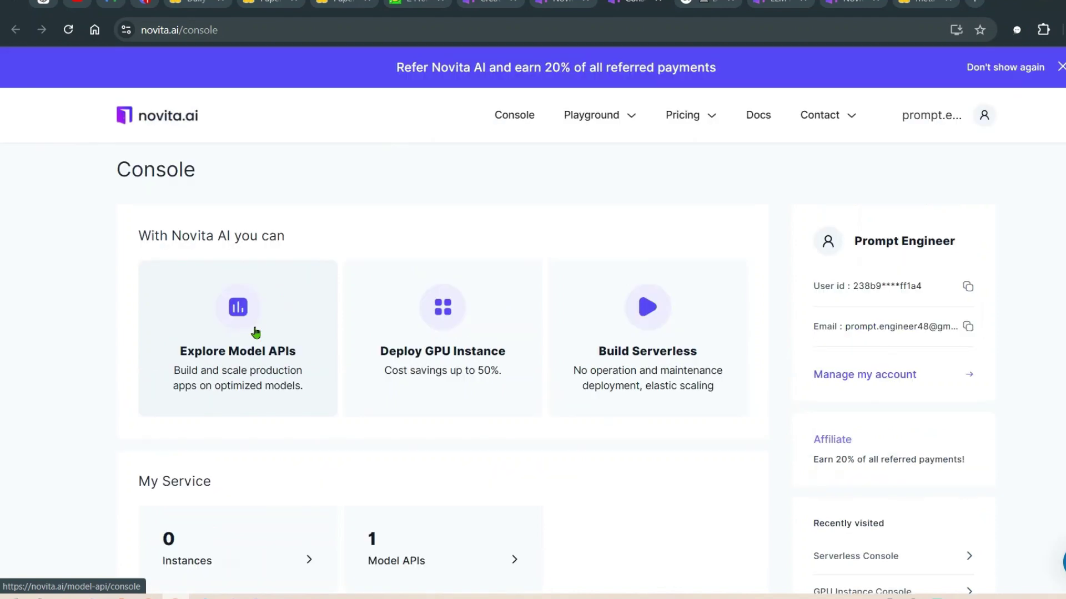
mouse_move(995, 124)
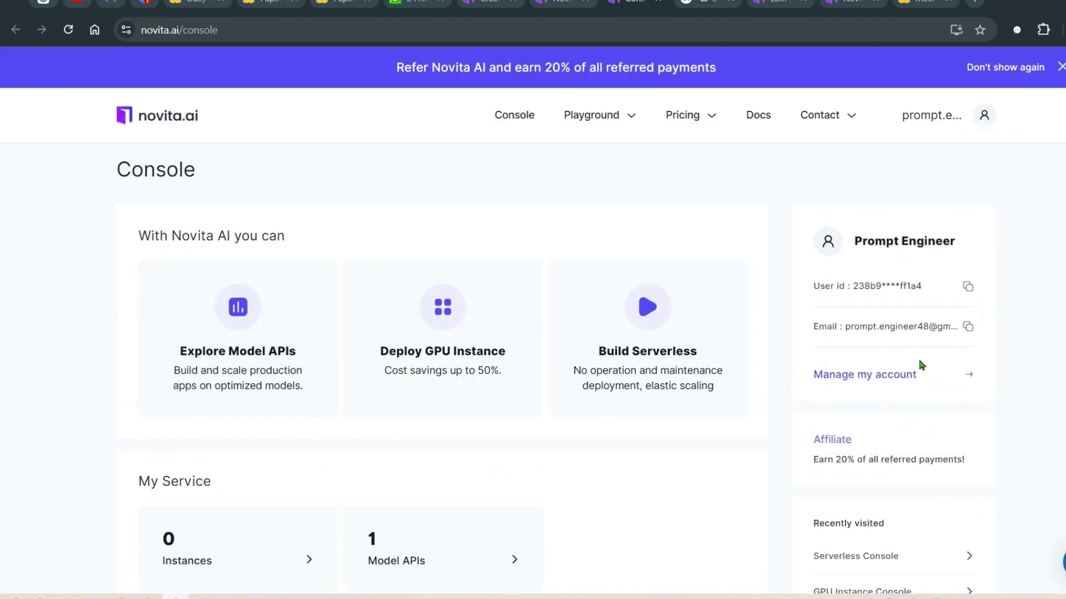